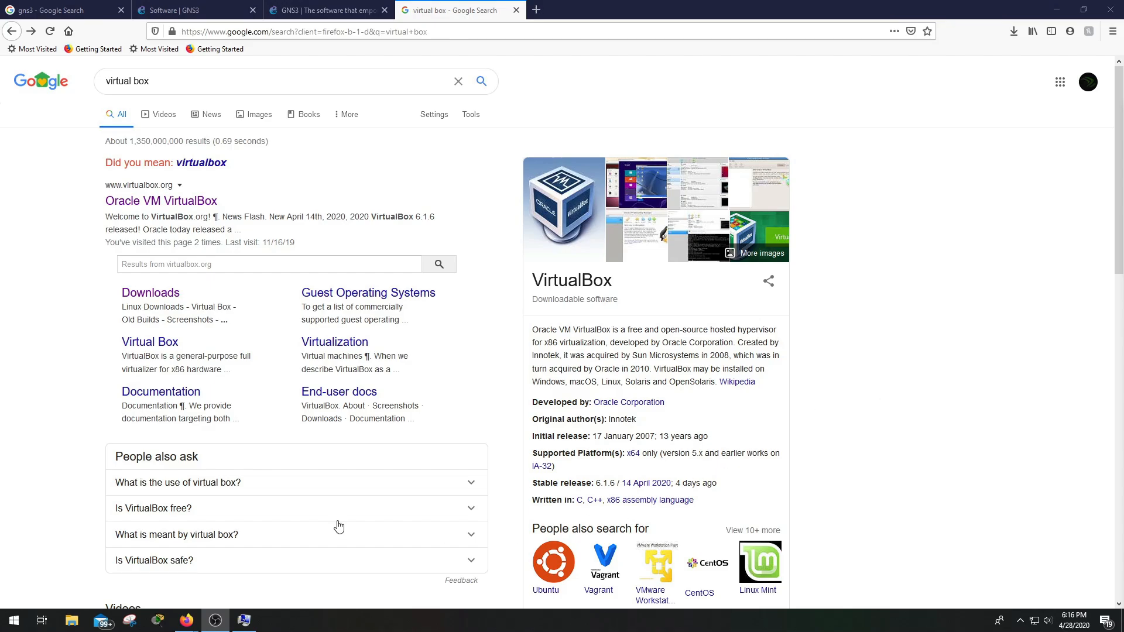
Open the Downloads sitelink for Oracle VM VirtualBox from the 'virtual box' Google results
{"action": "left_click", "coordinate": [163, 302]}
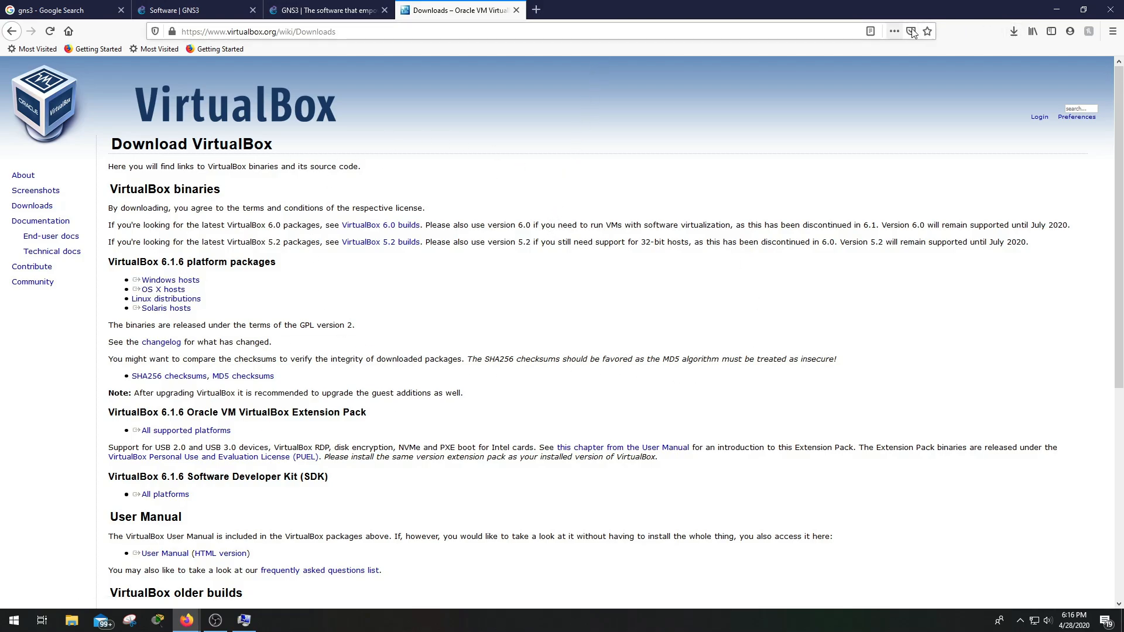
Minimize Firefox to show the desktop with the Oracle VM VirtualBox shortcut
{"action": "left_click", "coordinate": [1052, 10]}
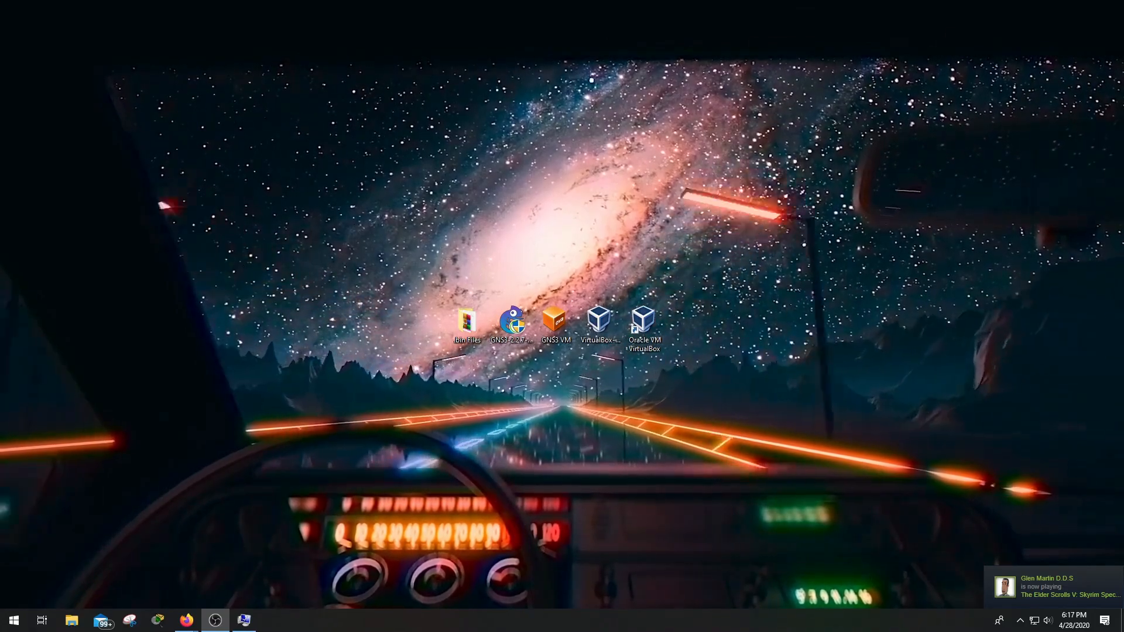
Show the Environment Variables and select VBOX_INSTALL_PATH, set to C:\Program Files\Oracle\VirtualBox
{"action": "left_click_drag", "start_coordinate": [589, 372], "coordinate": [146, 230]}
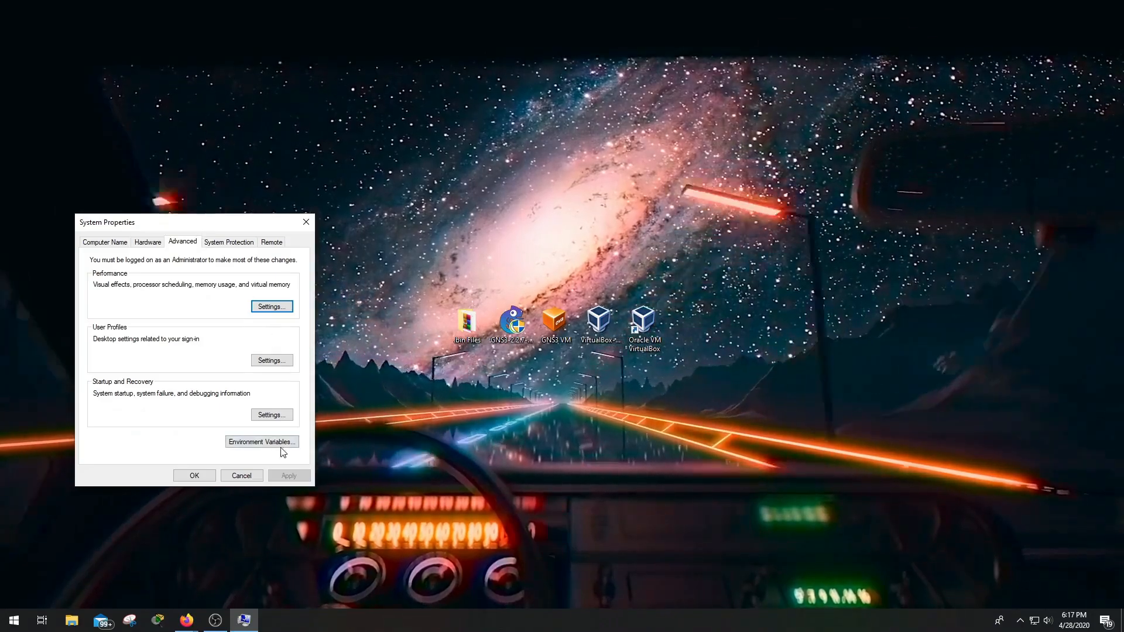
{"action": "left_click", "coordinate": [262, 443]}
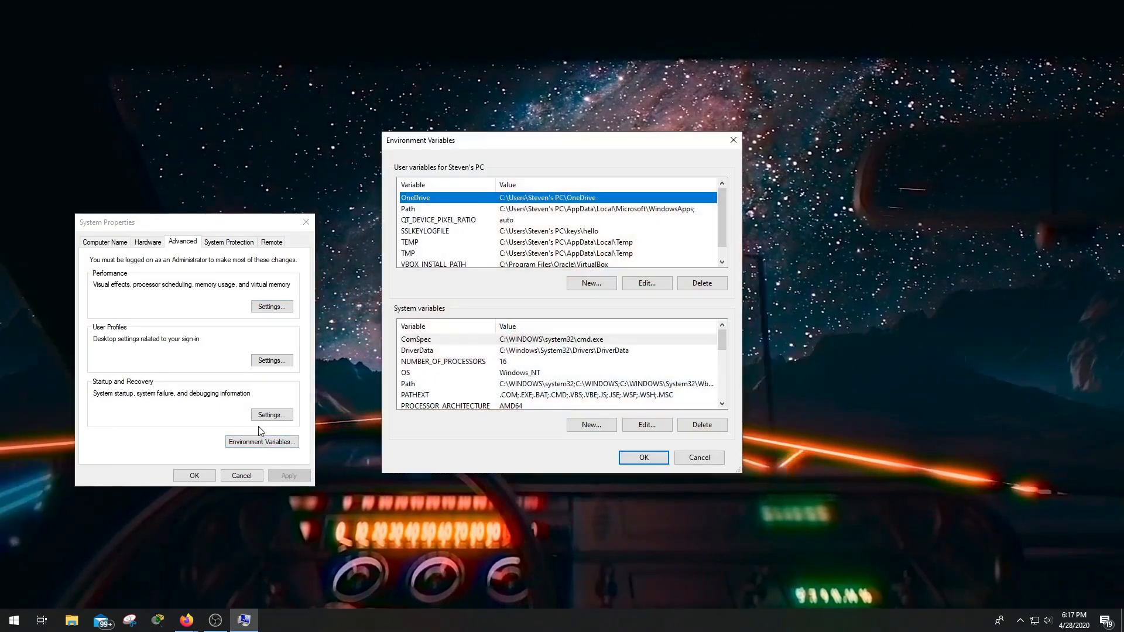
{"action": "scroll", "coordinate": [436, 254], "scroll_direction": "down", "scroll_amount": 1}
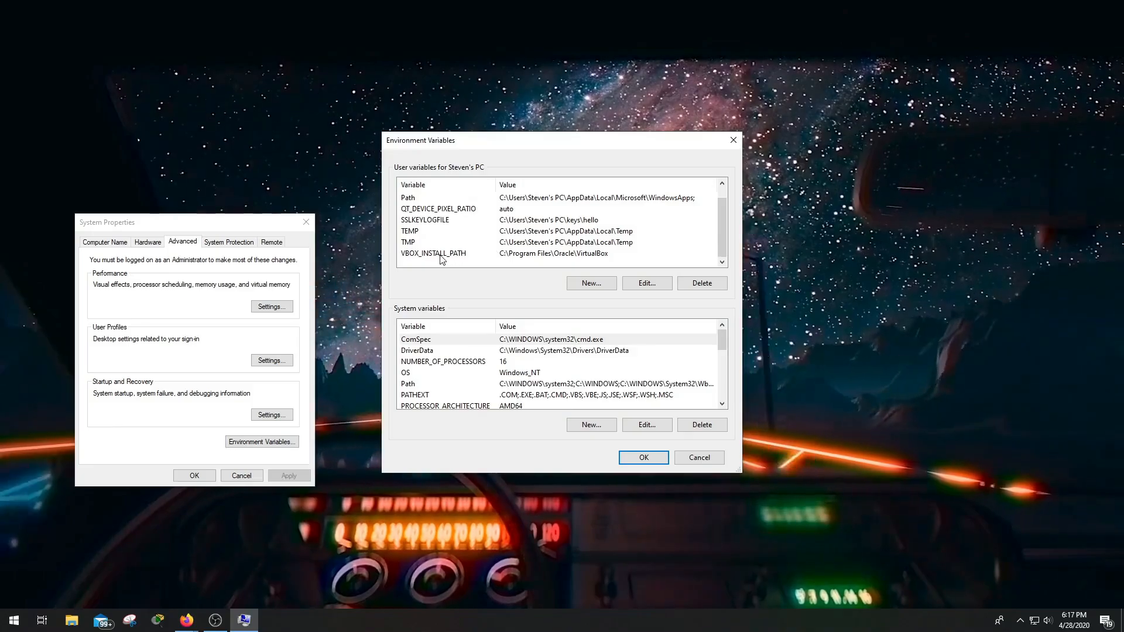
{"action": "left_click", "coordinate": [440, 255]}
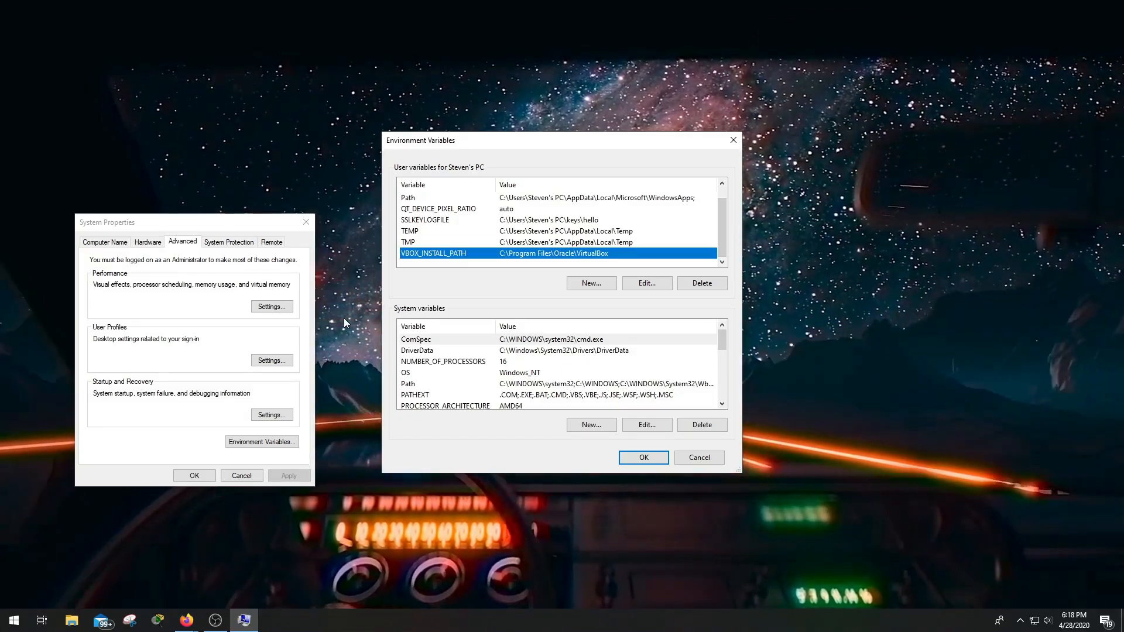
{"action": "left_click", "coordinate": [591, 283]}
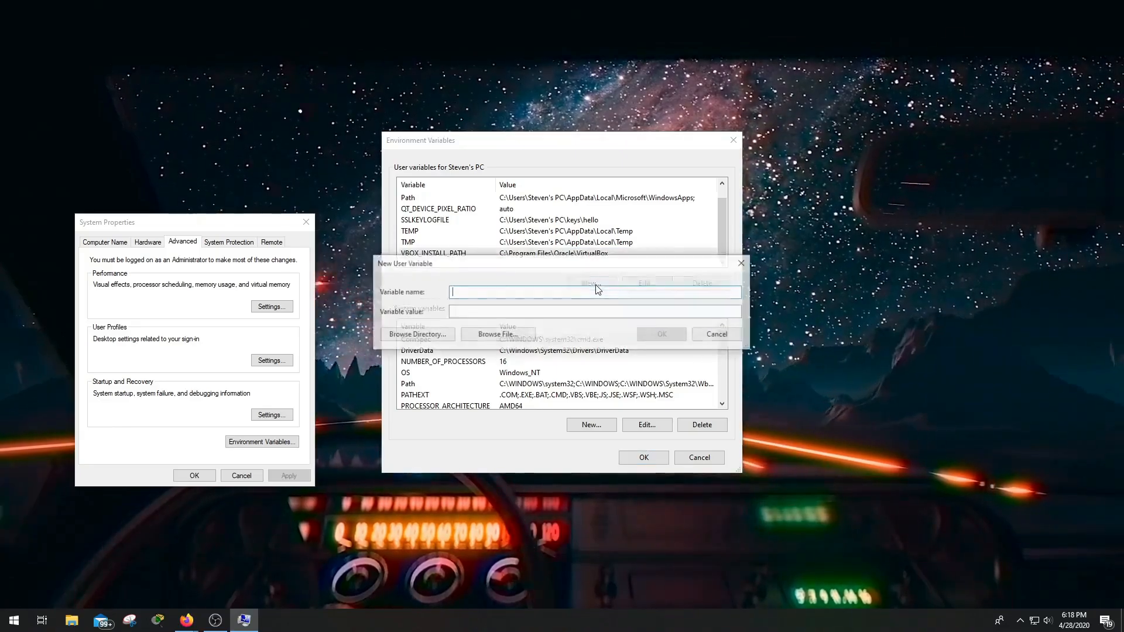
{"action": "left_click", "coordinate": [420, 335]}
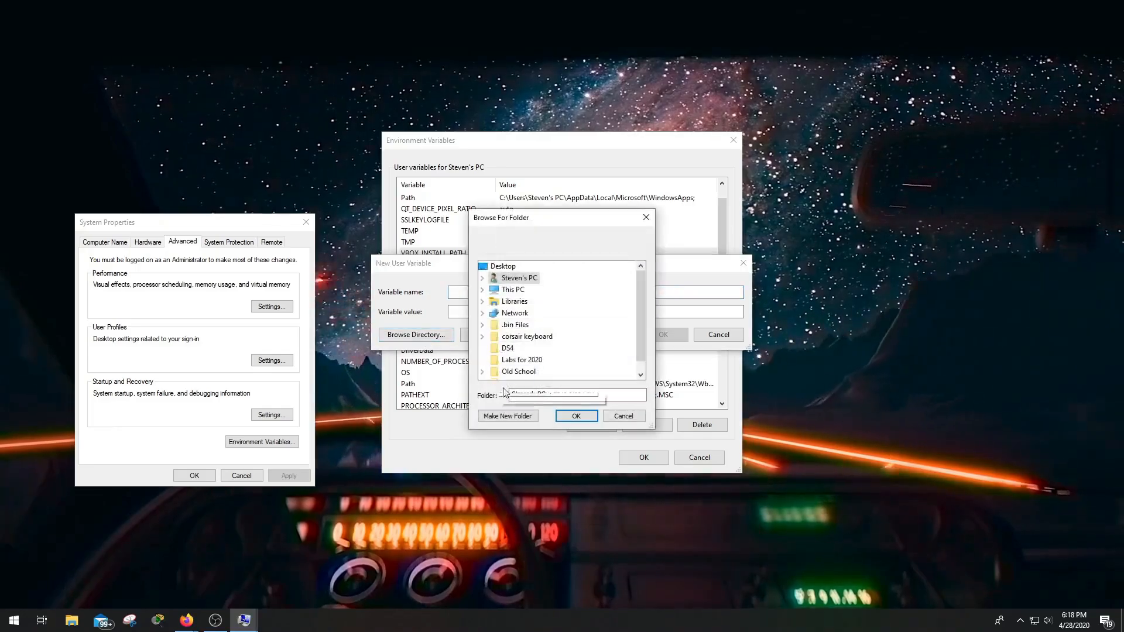
{"action": "left_click", "coordinate": [482, 290]}
{"action": "left_click", "coordinate": [530, 359]}
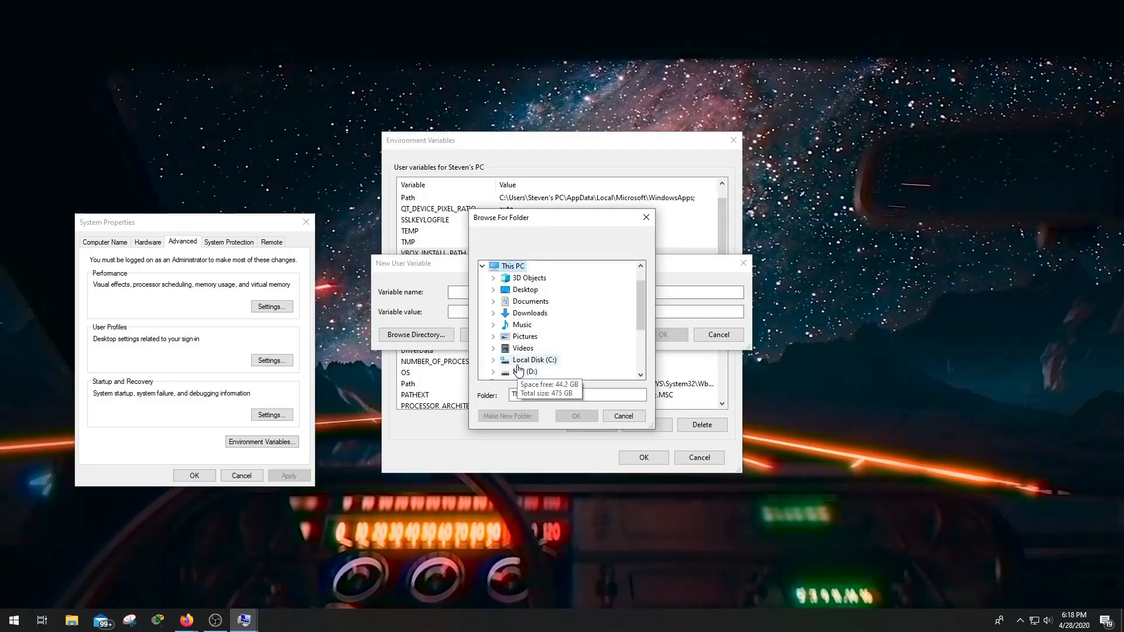
{"action": "double_click", "coordinate": [530, 358]}
{"action": "double_click", "coordinate": [550, 325]}
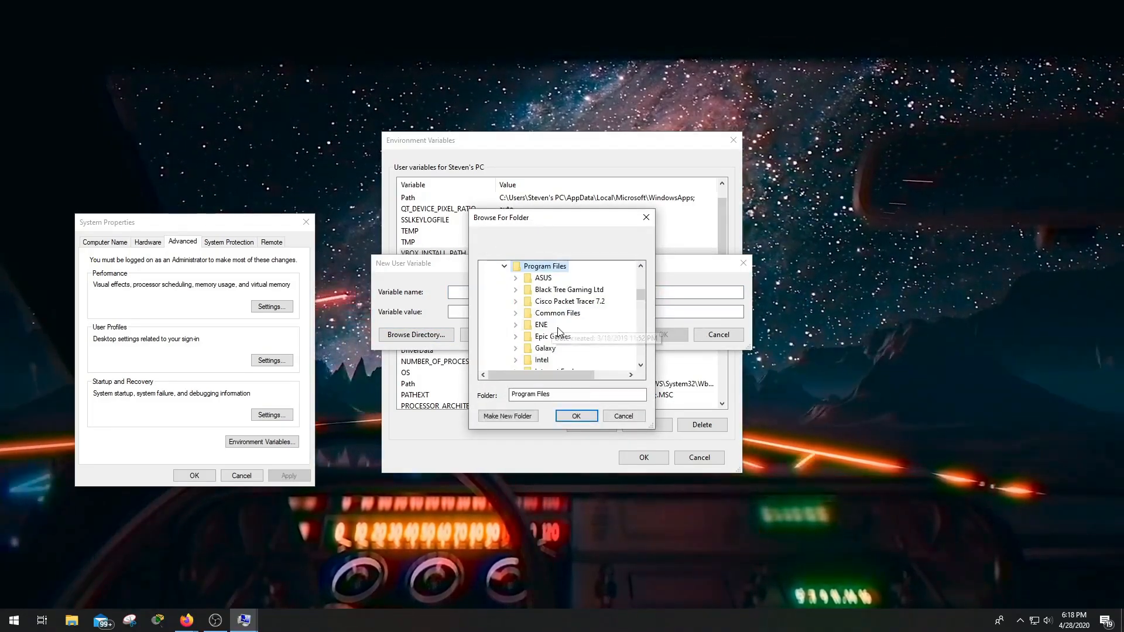
{"action": "scroll", "coordinate": [557, 332], "scroll_direction": "down", "scroll_amount": 5}
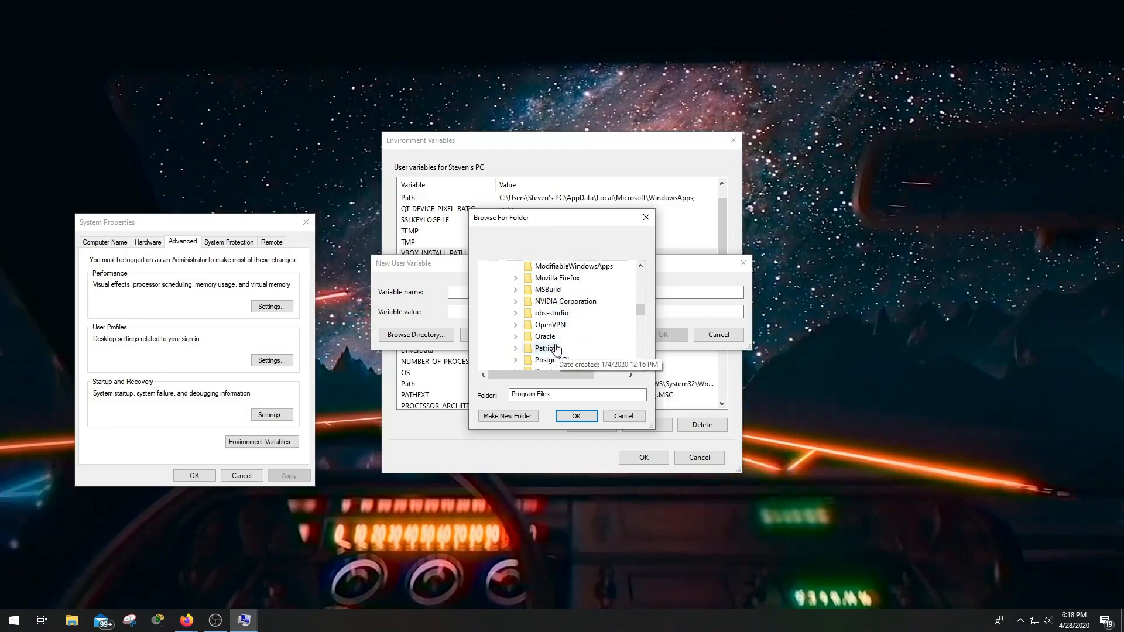
{"action": "double_click", "coordinate": [550, 337]}
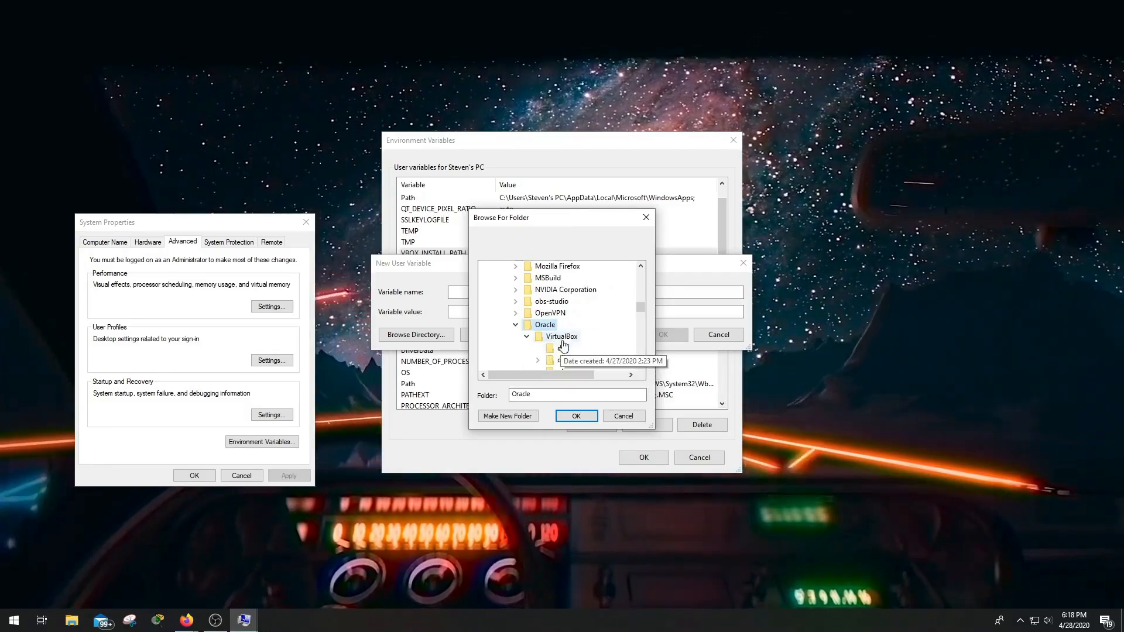
{"action": "left_click", "coordinate": [563, 337]}
{"action": "left_click", "coordinate": [576, 416]}
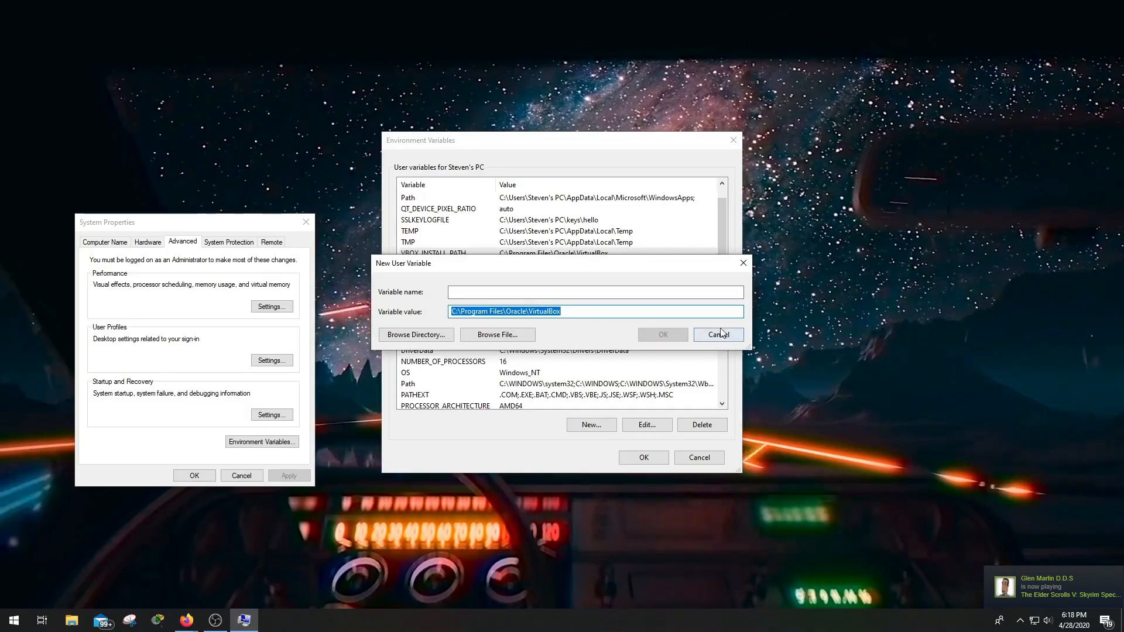
{"action": "left_click", "coordinate": [487, 294]}
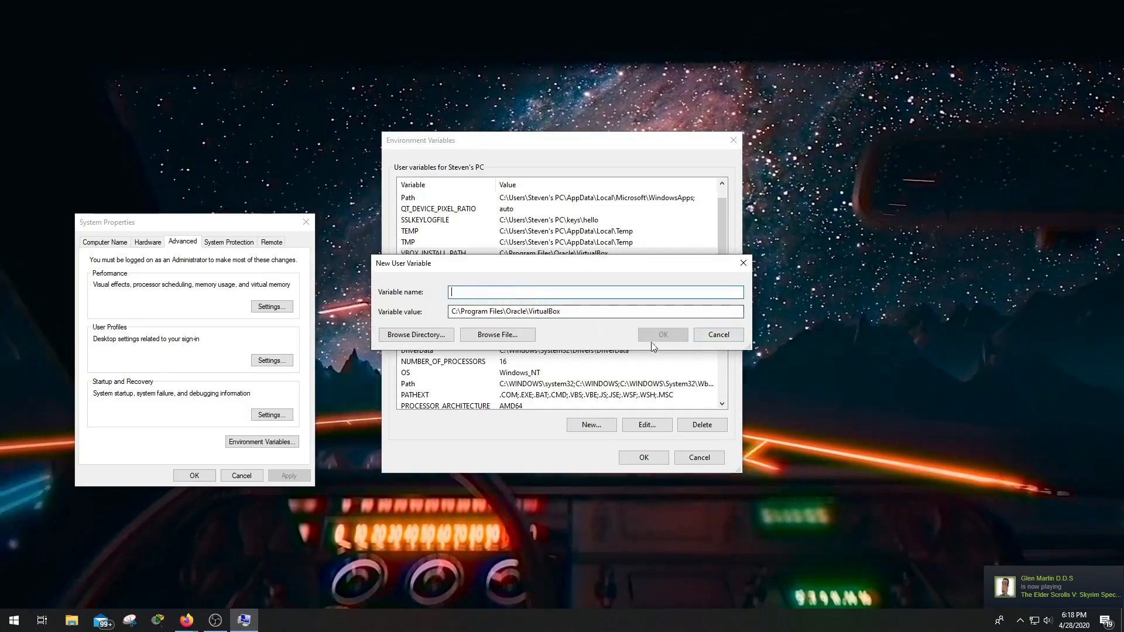
{"action": "left_click", "coordinate": [712, 337]}
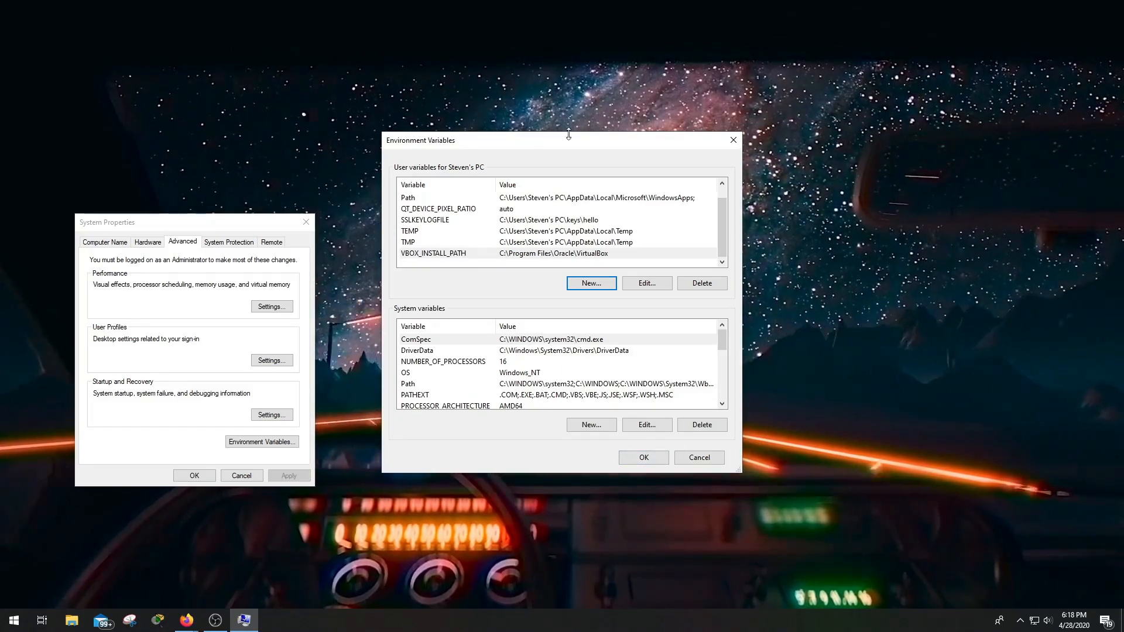
Close Environment Variables, move System Properties aside, and return to the 'gns3' Google results in Firefox
{"action": "left_click_drag", "start_coordinate": [656, 143], "coordinate": [597, 184]}
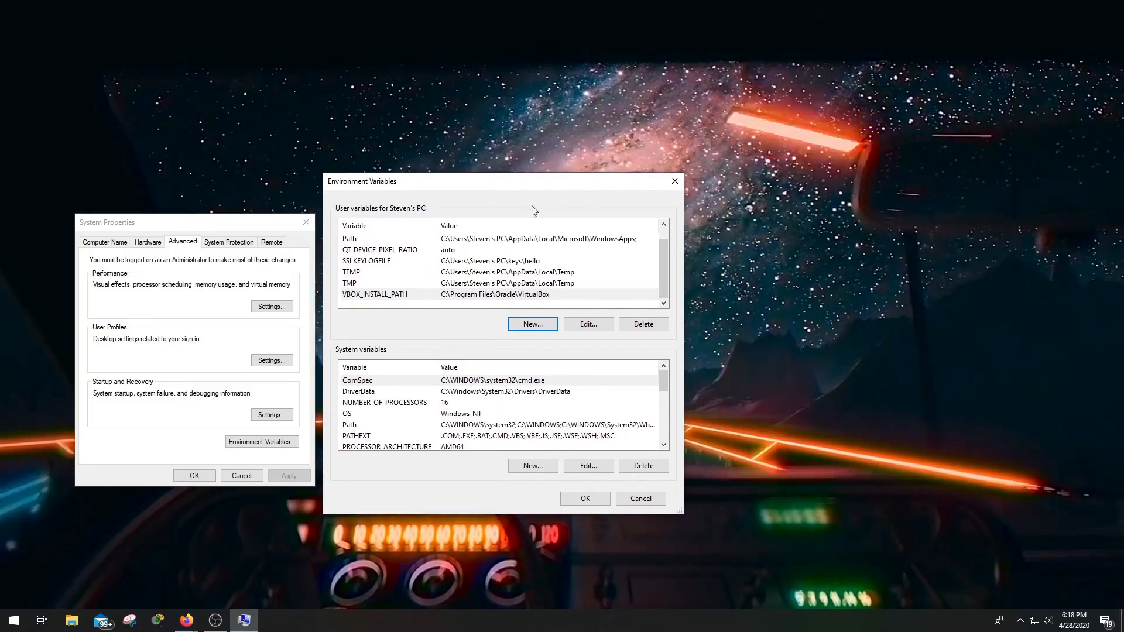
{"action": "left_click", "coordinate": [585, 498]}
{"action": "left_click_drag", "start_coordinate": [248, 225], "coordinate": [1123, 410]}
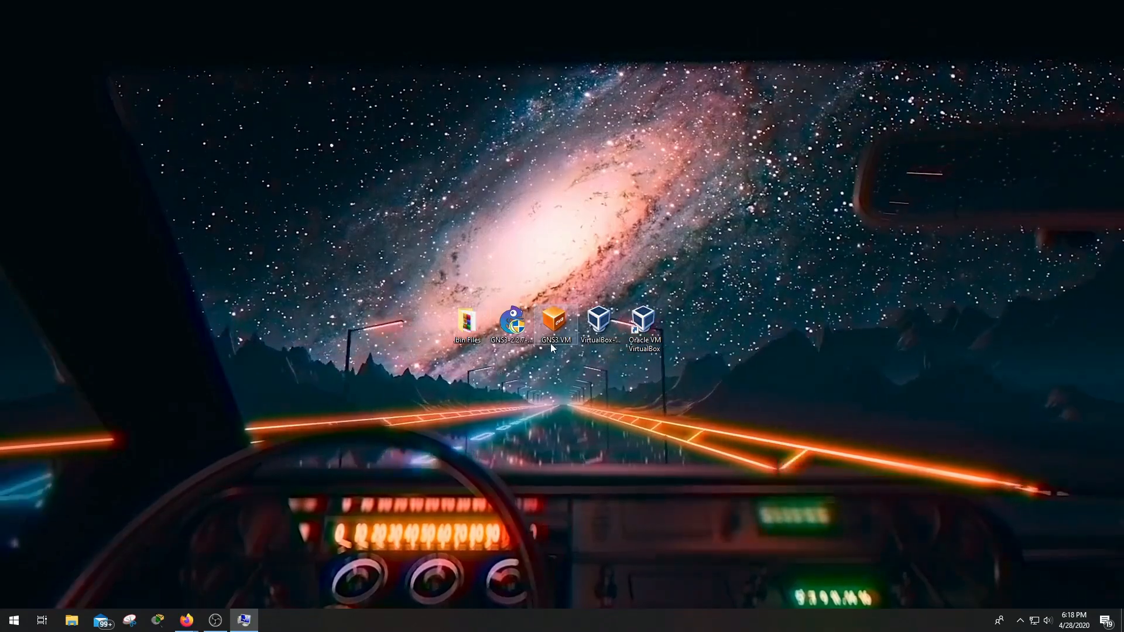
{"action": "mouse_move", "coordinate": [187, 621]}
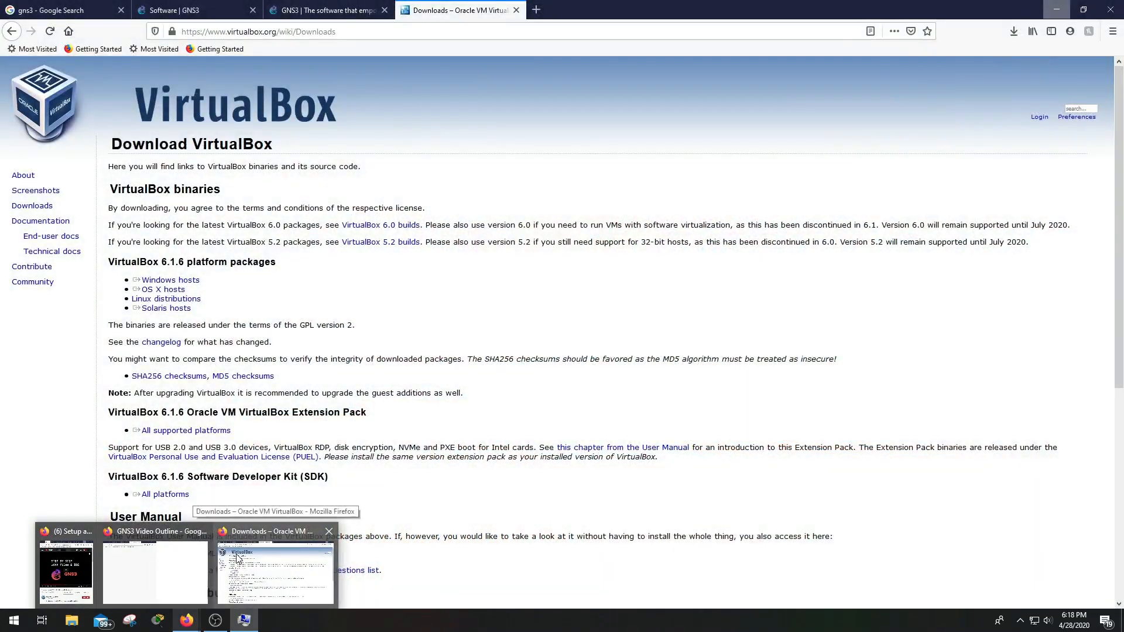
{"action": "left_click", "coordinate": [237, 557]}
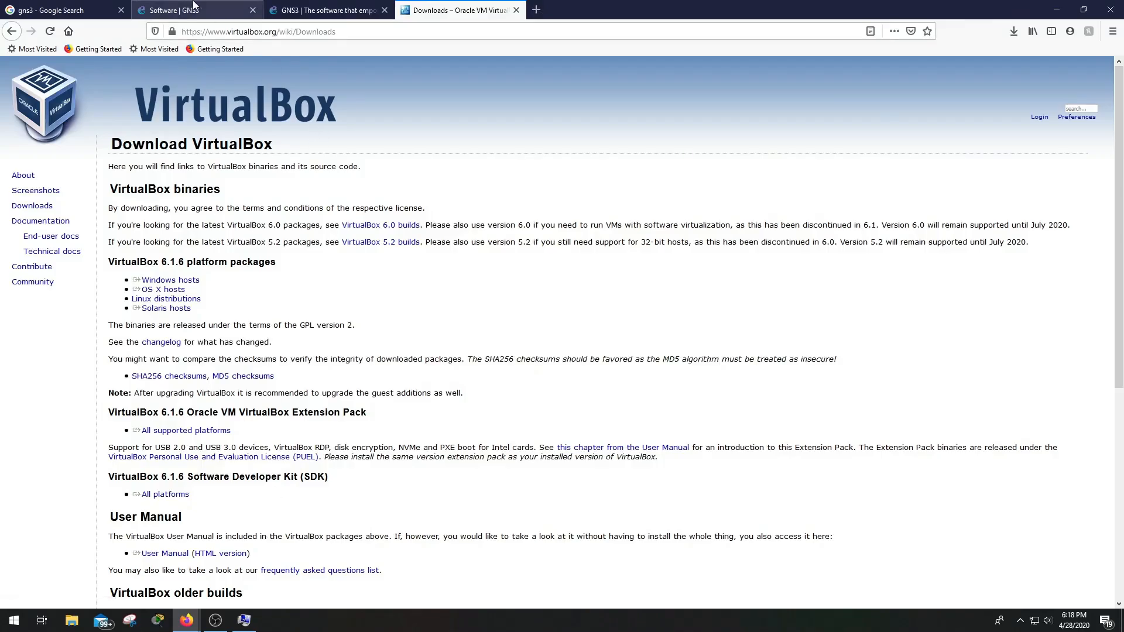
{"action": "left_click", "coordinate": [64, 10]}
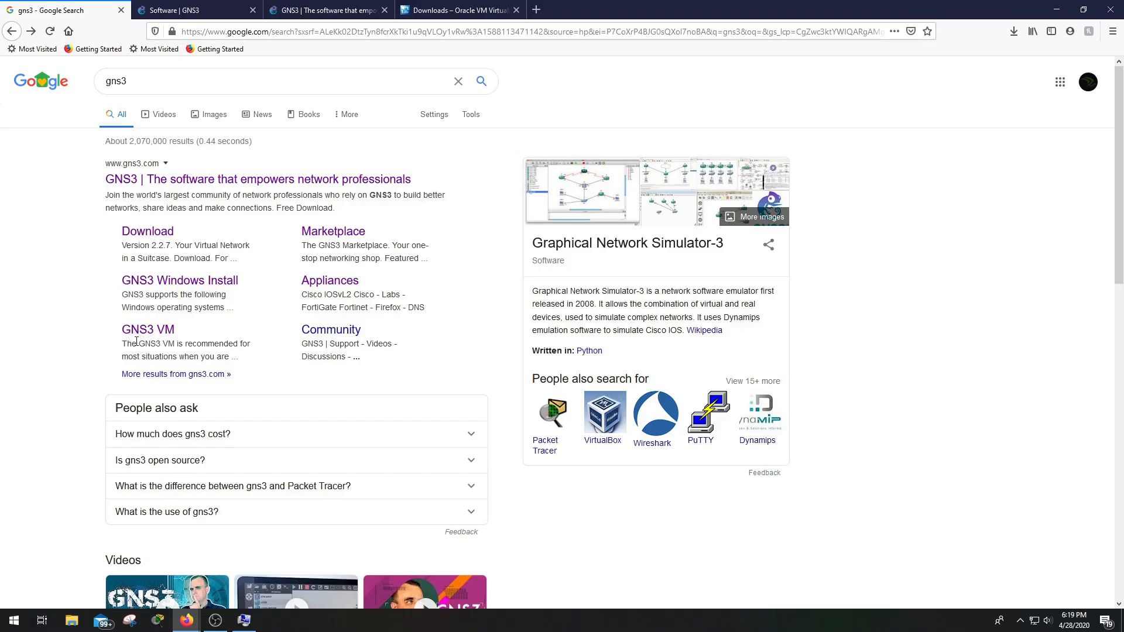
Switch to the Download GNS3 VM page offering VirtualBox and VMware editions, version 2.2.7
{"action": "left_click", "coordinate": [291, 9]}
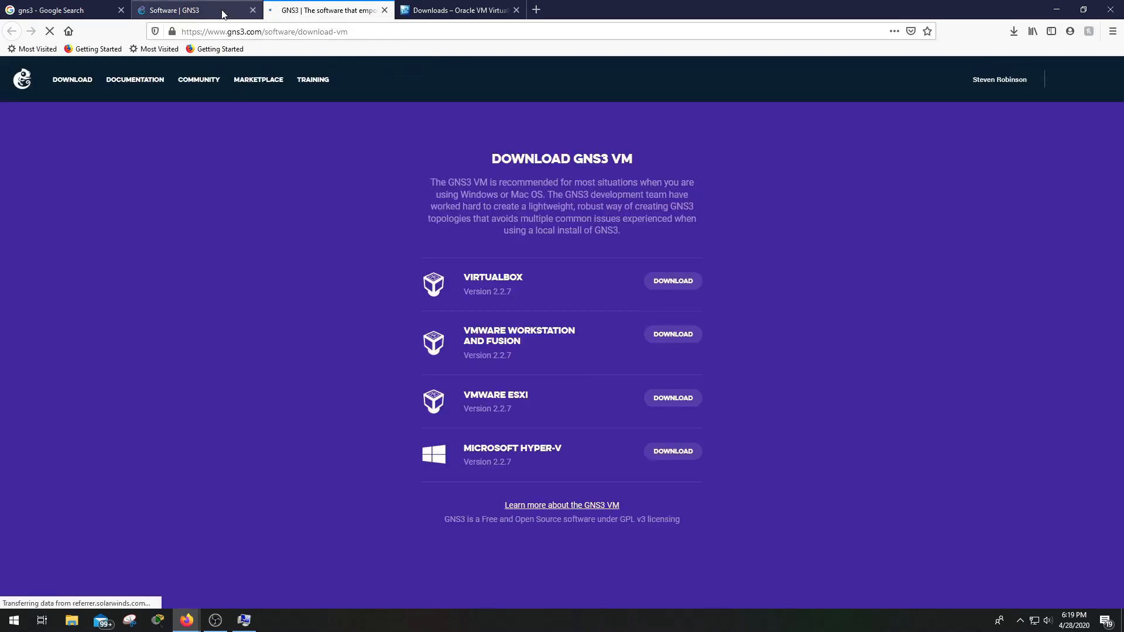
{"action": "left_click", "coordinate": [556, 280]}
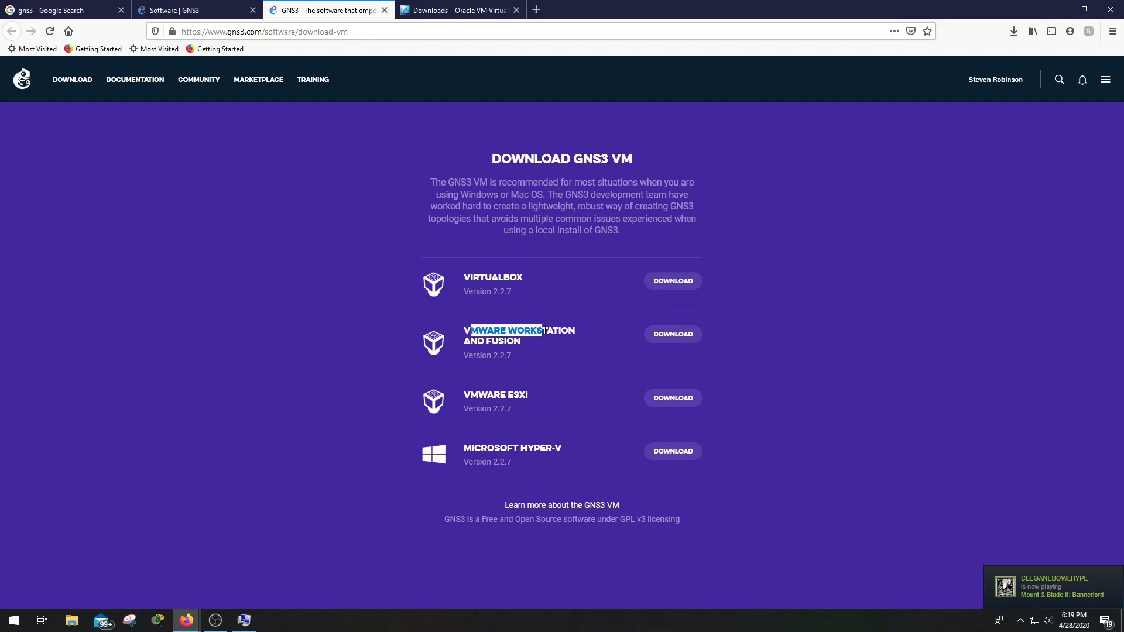
{"action": "left_click", "coordinate": [557, 346]}
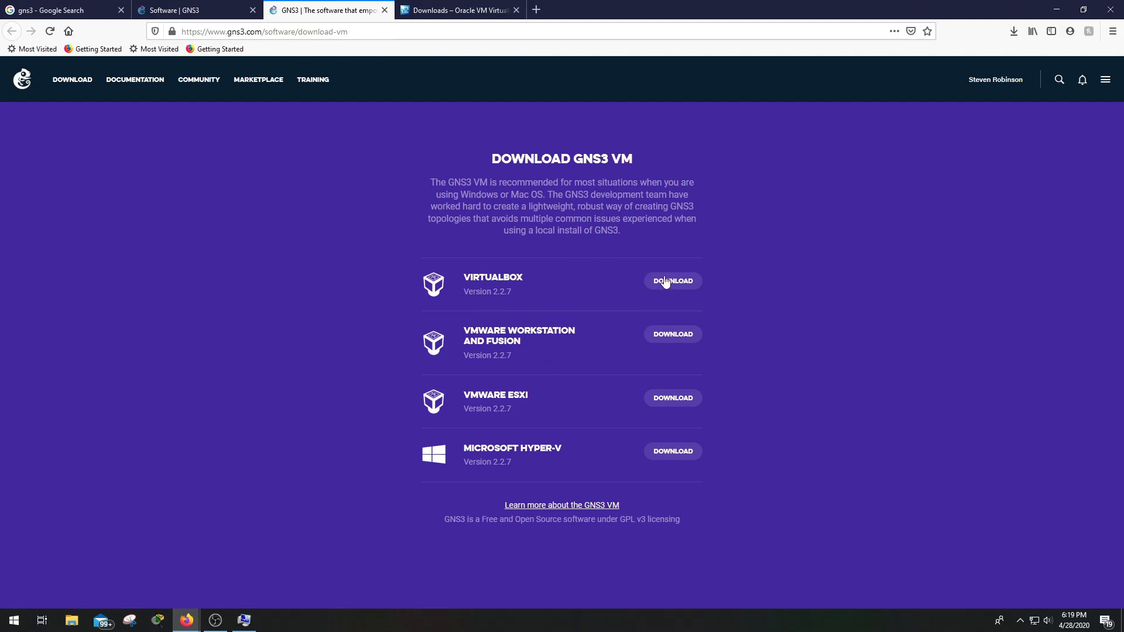
Launch Oracle VM VirtualBox from the desktop and reposition its Manager window
{"action": "left_click", "coordinate": [1050, 8]}
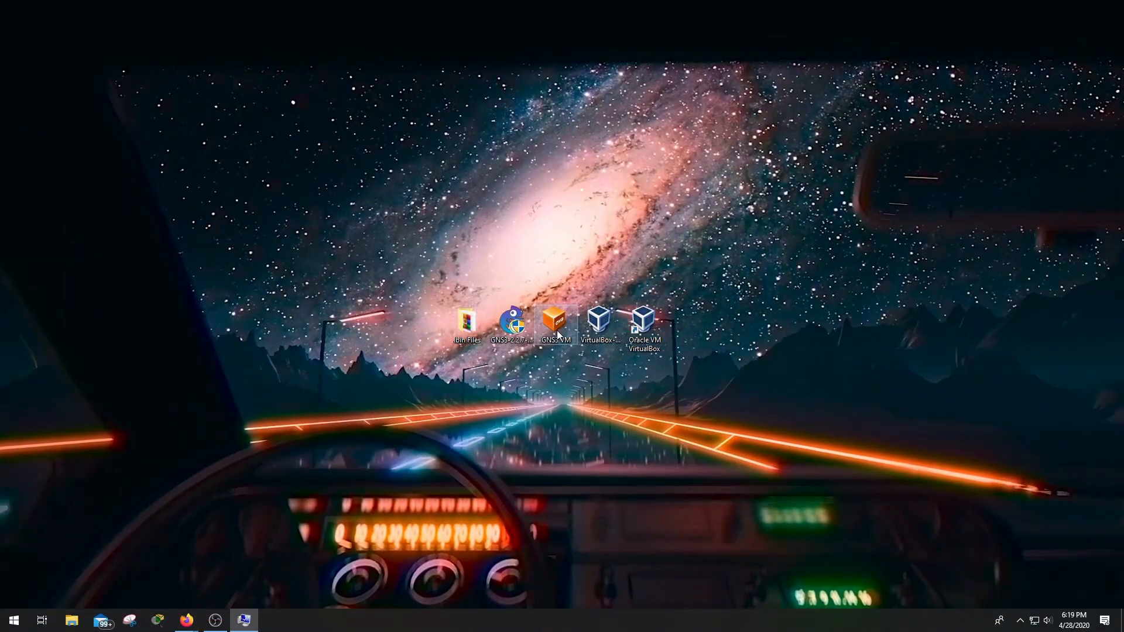
{"action": "double_click", "coordinate": [630, 336]}
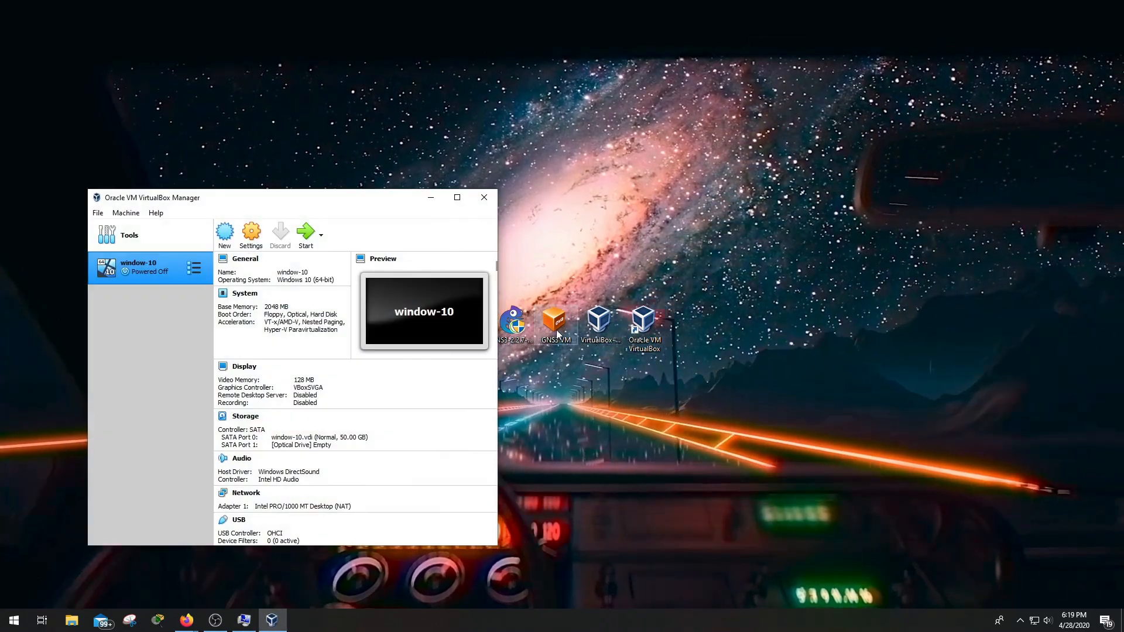
{"action": "left_click_drag", "start_coordinate": [328, 197], "coordinate": [288, 150]}
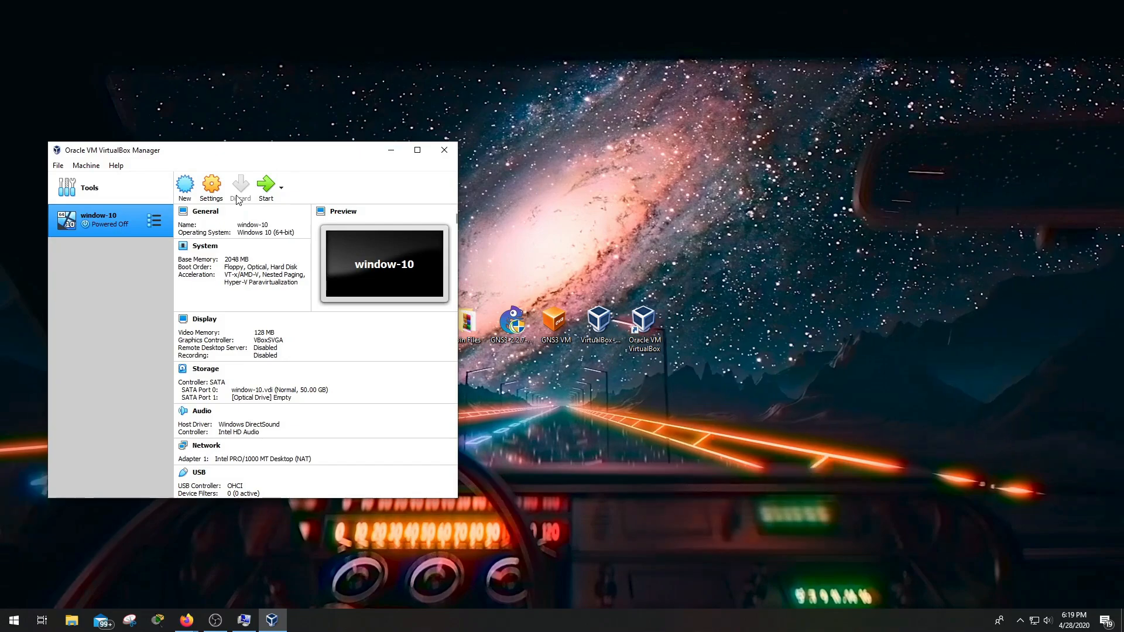
Import the appliance GNS3 VM.ova from the Desktop via File > Import Appliance
{"action": "left_click", "coordinate": [58, 165]}
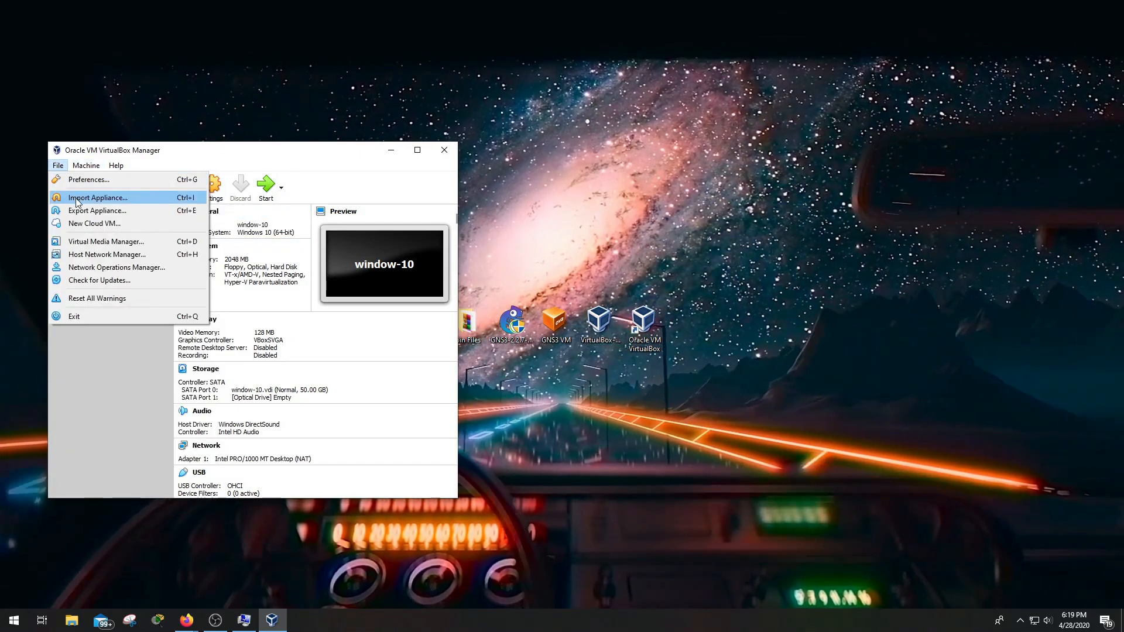
{"action": "left_click", "coordinate": [87, 197]}
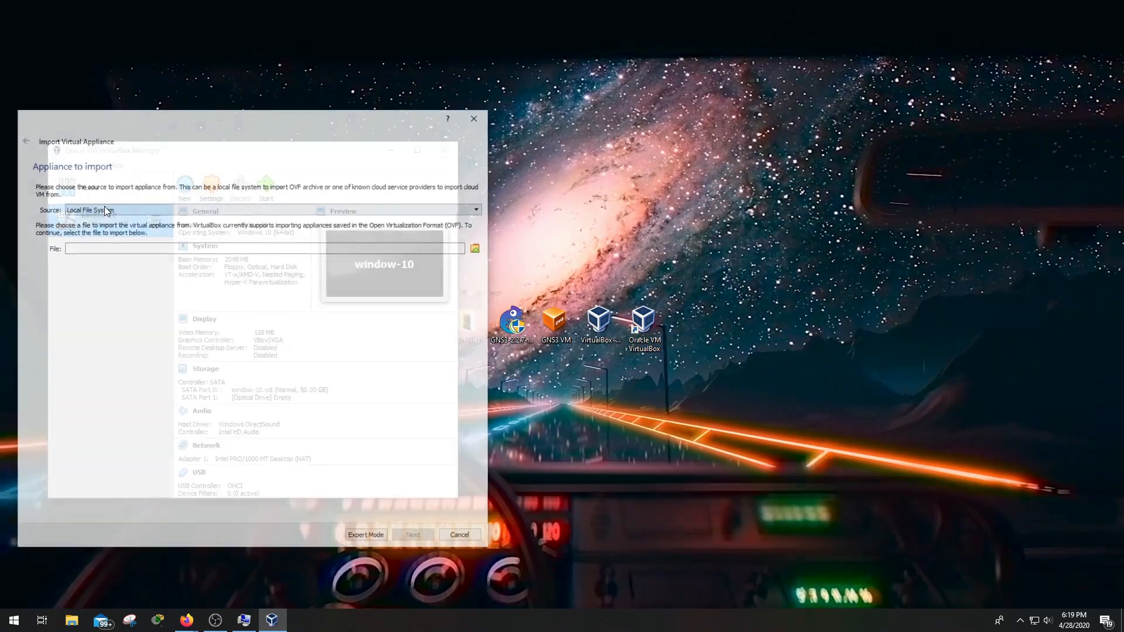
{"action": "left_click", "coordinate": [478, 248]}
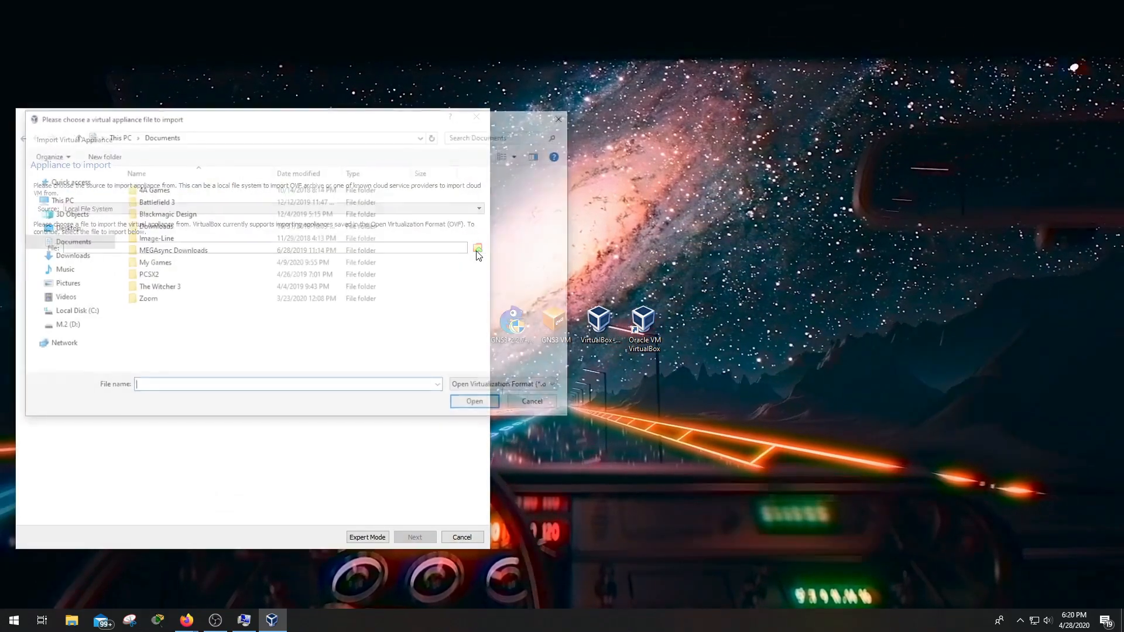
{"action": "left_click", "coordinate": [37, 229]}
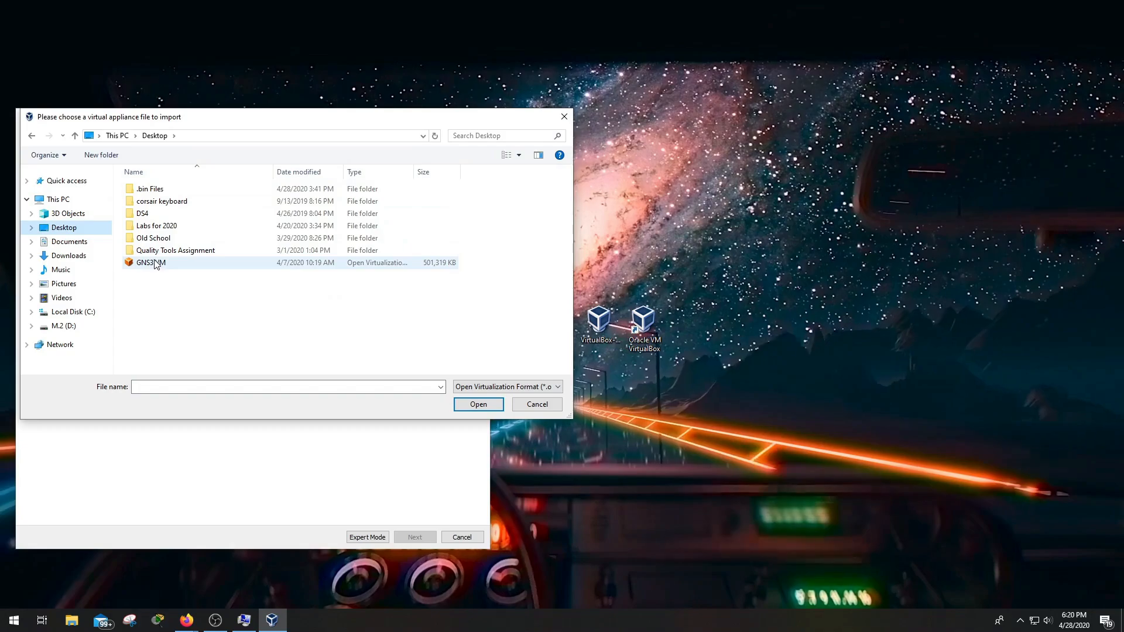
{"action": "left_click", "coordinate": [159, 264]}
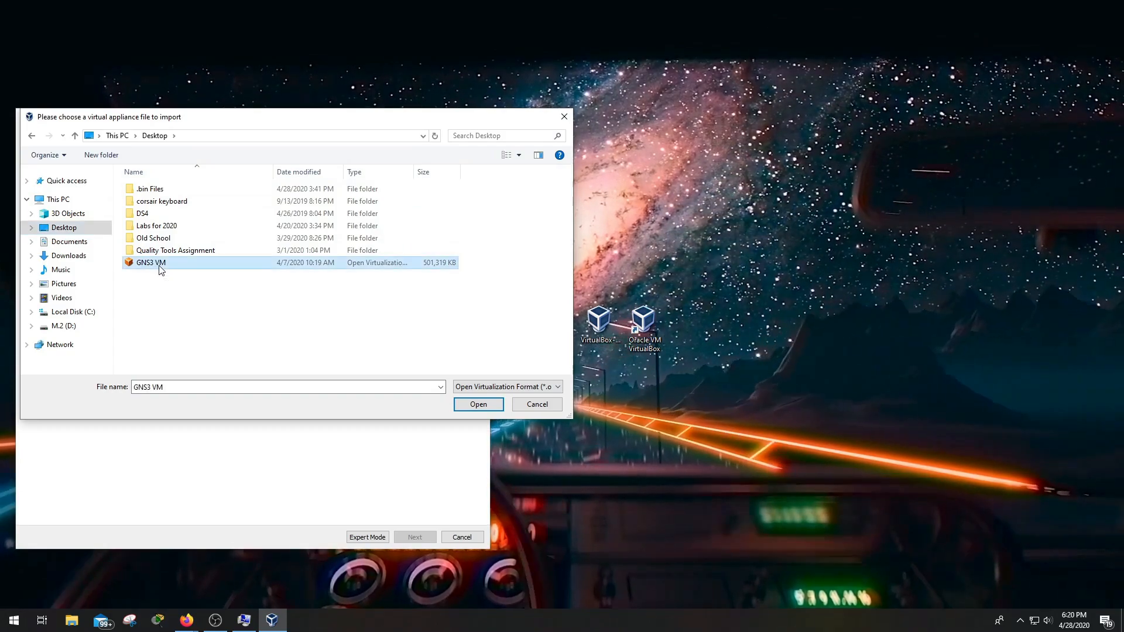
{"action": "left_click", "coordinate": [476, 404]}
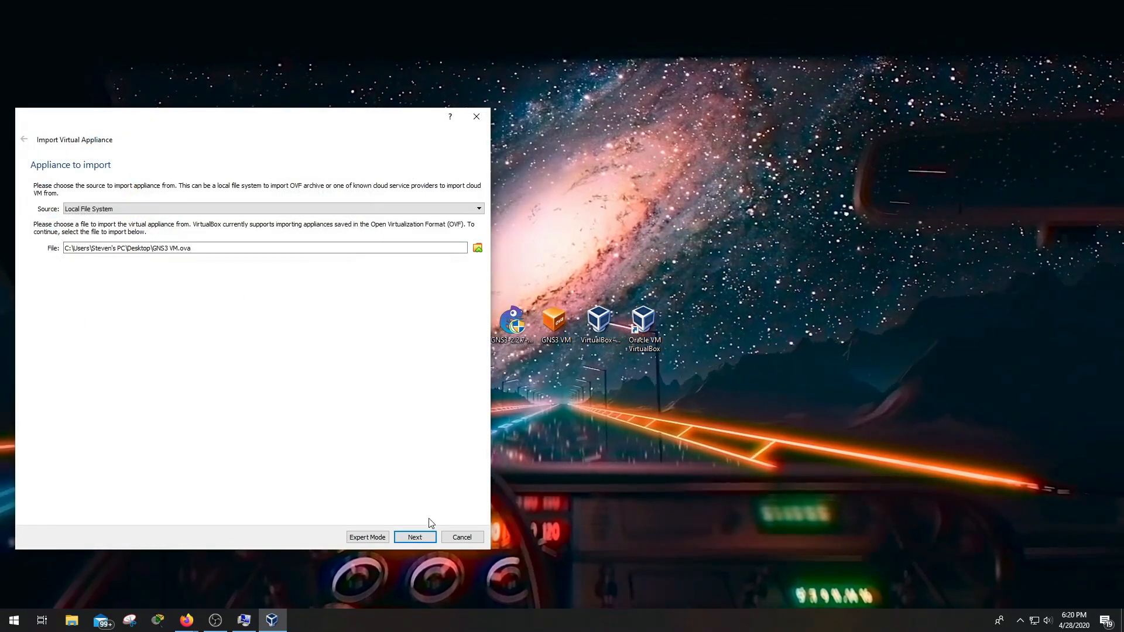
{"action": "left_click", "coordinate": [416, 536]}
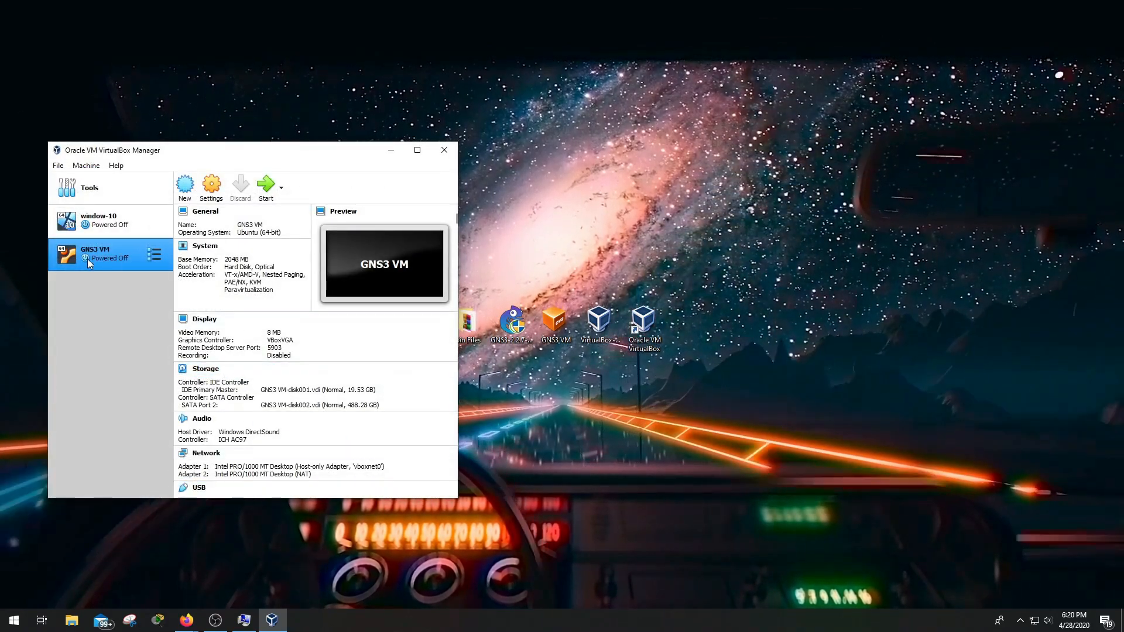
Start the GNS3 VM with a Normal Start
{"action": "right_click", "coordinate": [128, 258]}
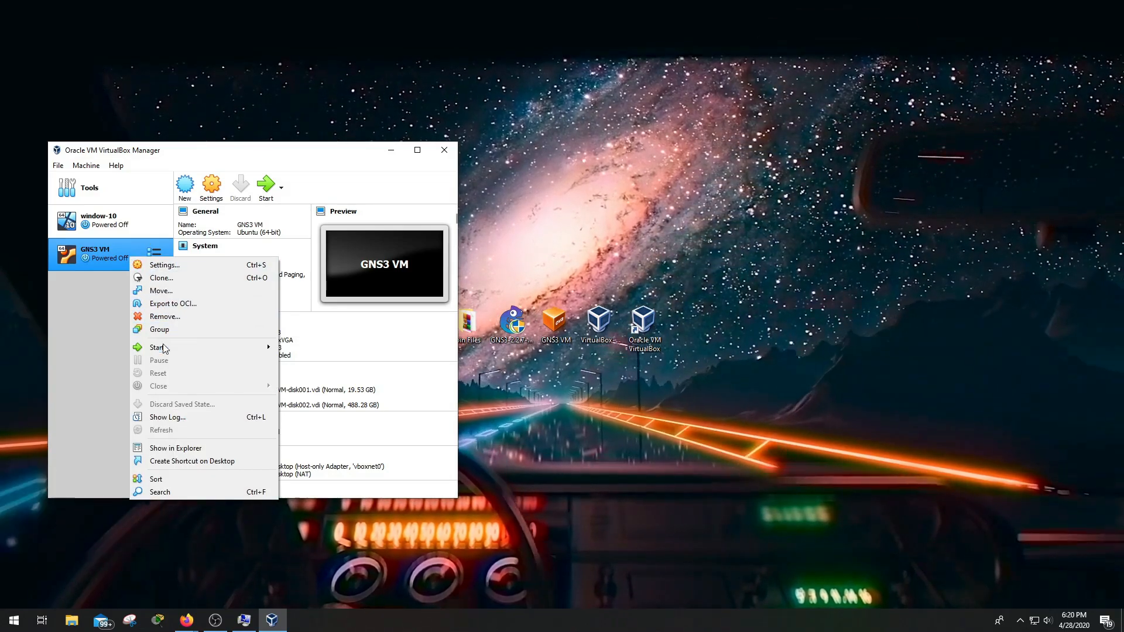
{"action": "mouse_move", "coordinate": [166, 349]}
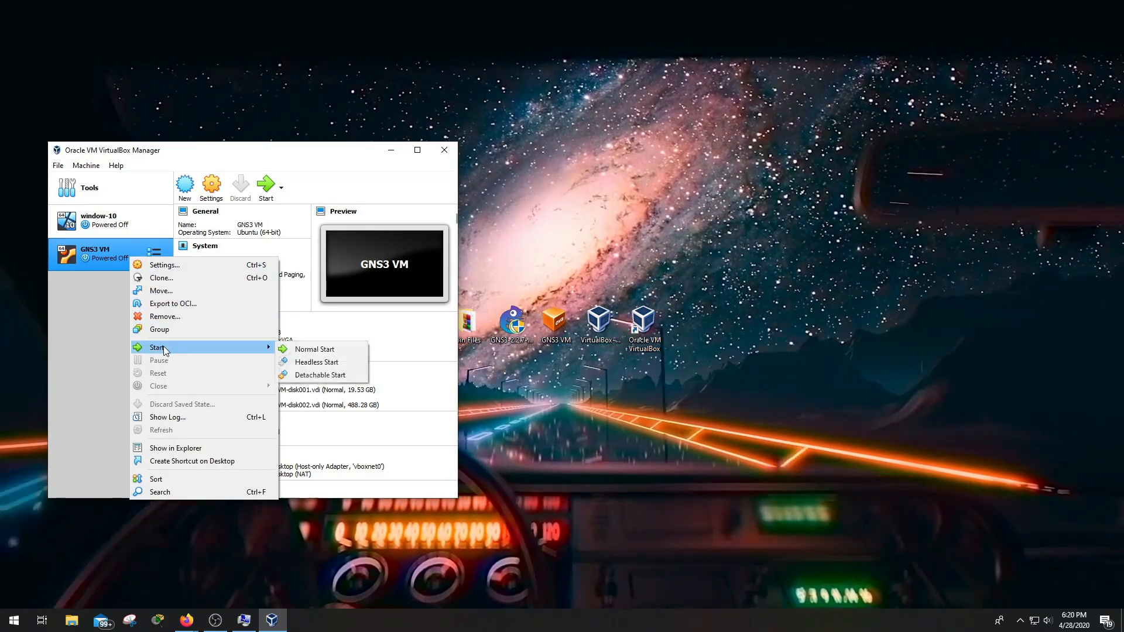
{"action": "left_click", "coordinate": [293, 350]}
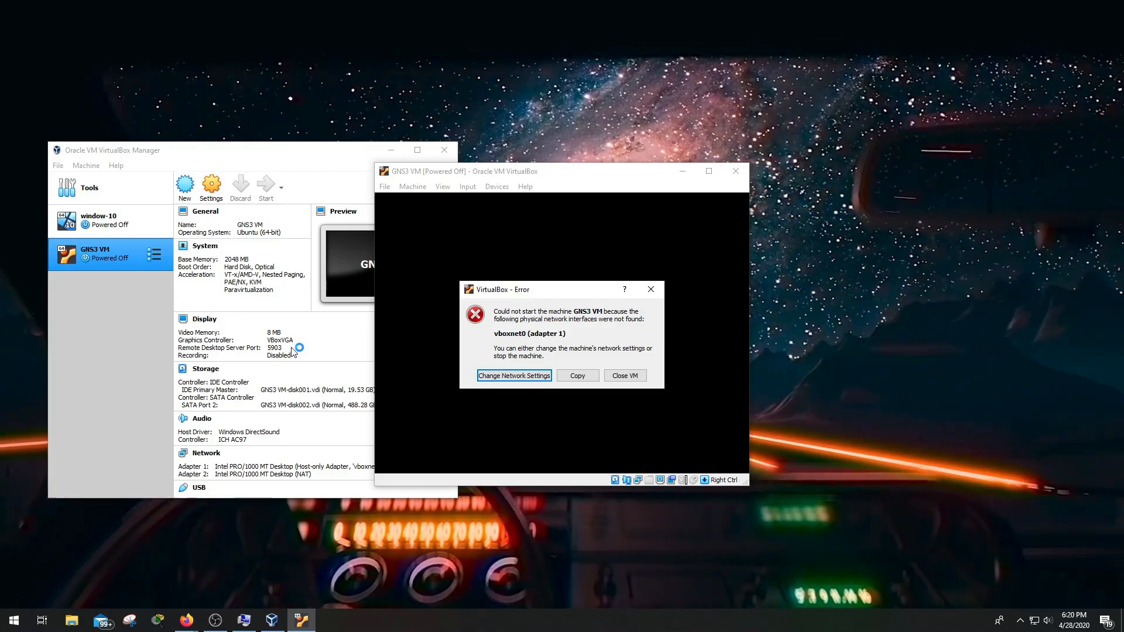
Fix the network settings: Adapter 1 to NAT, Adapter 2 to Host-only Adapter, and save
{"action": "left_click", "coordinate": [526, 374]}
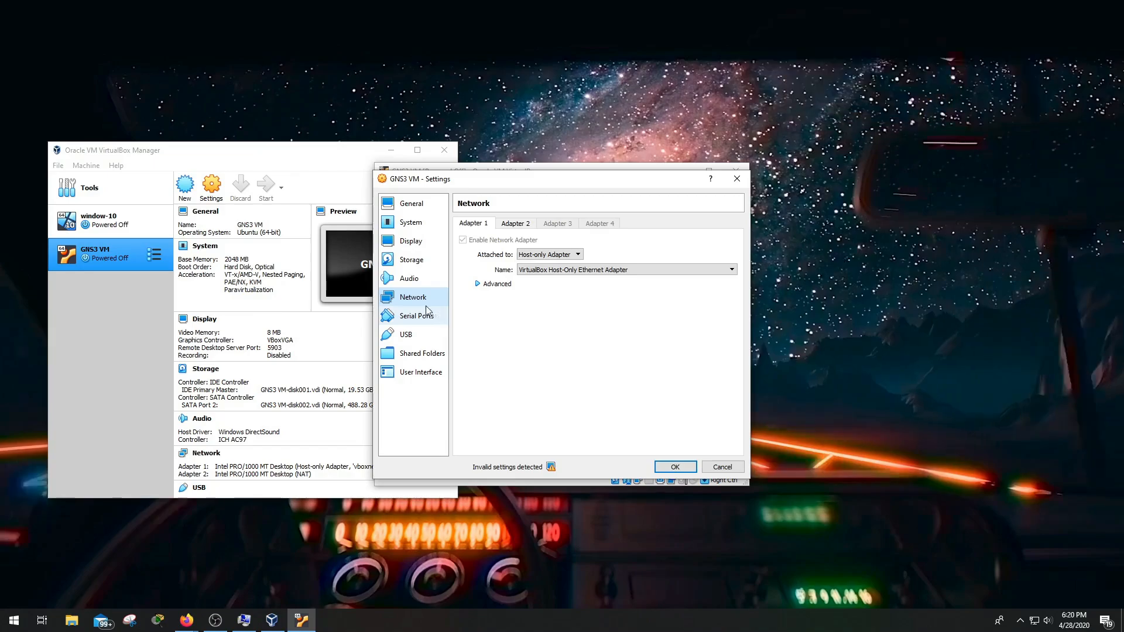
{"action": "left_click", "coordinate": [561, 255]}
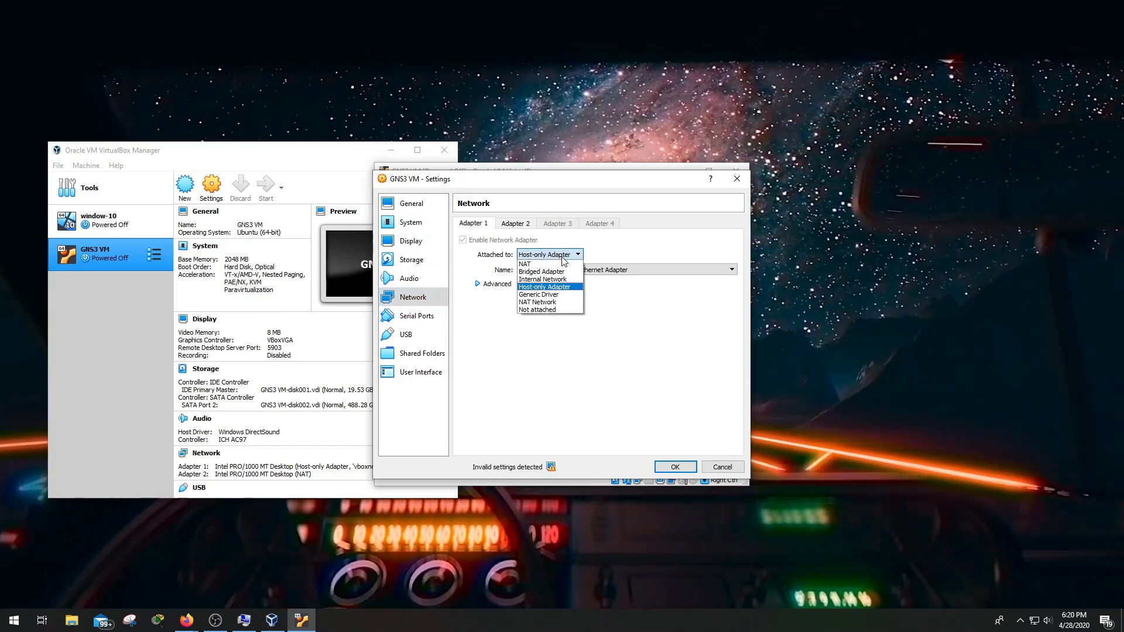
{"action": "left_click", "coordinate": [556, 265]}
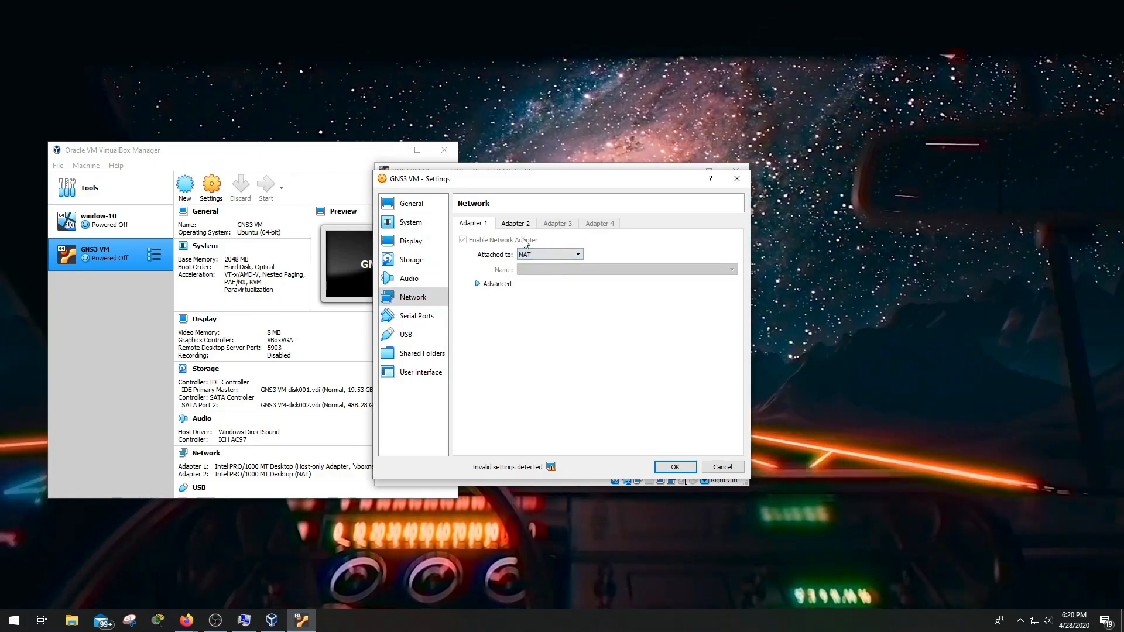
{"action": "left_click", "coordinate": [519, 224]}
{"action": "left_click", "coordinate": [535, 253]}
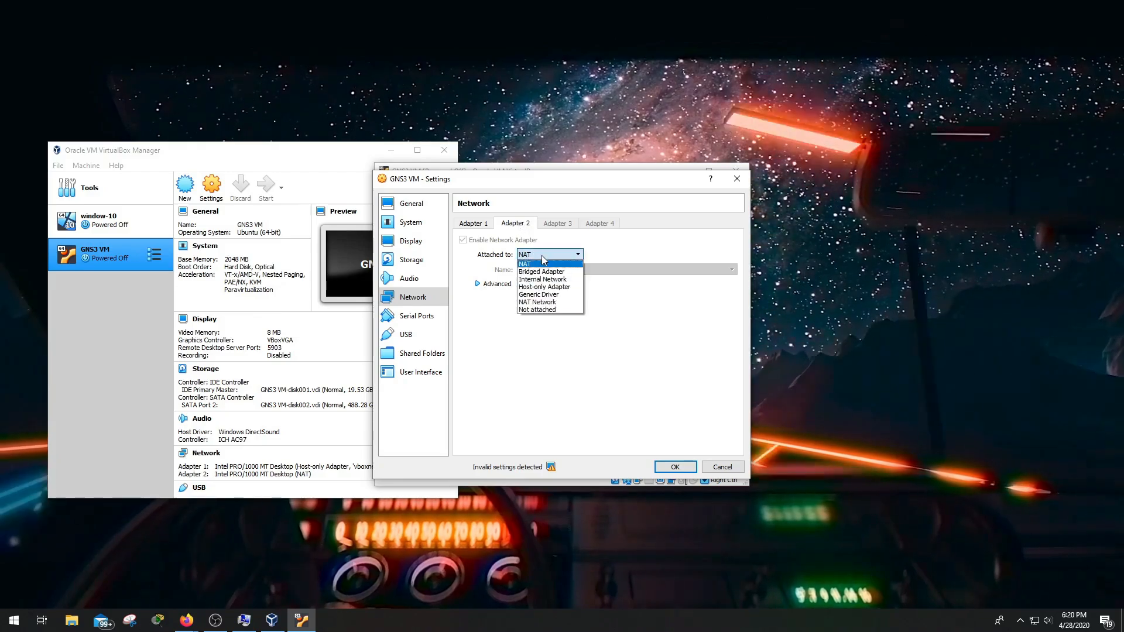
{"action": "left_click", "coordinate": [561, 287]}
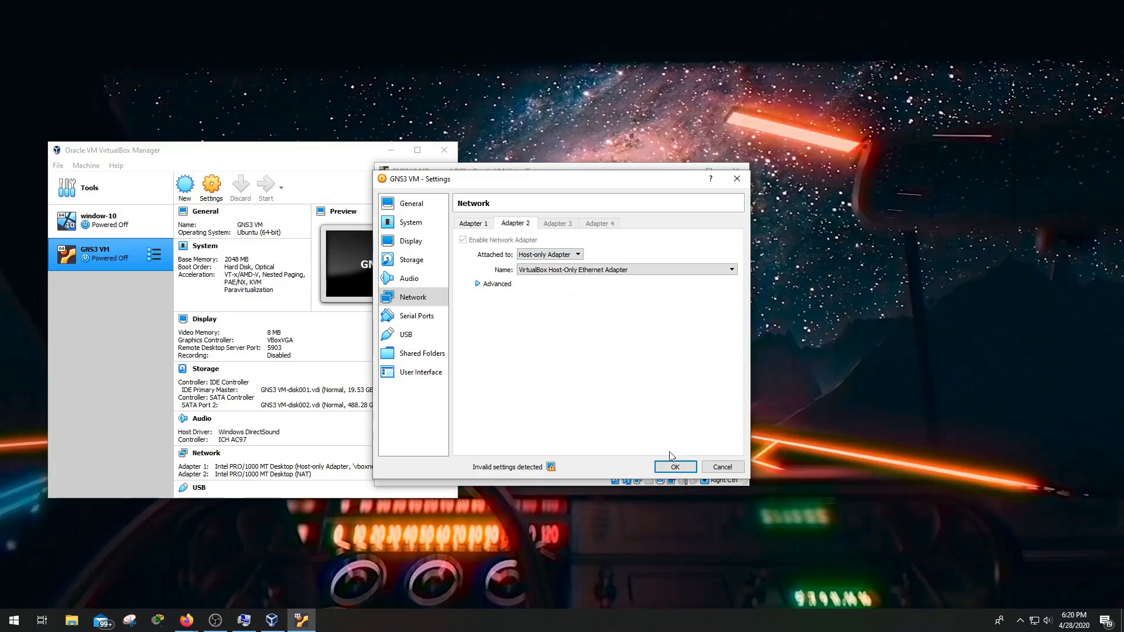
{"action": "left_click", "coordinate": [673, 466]}
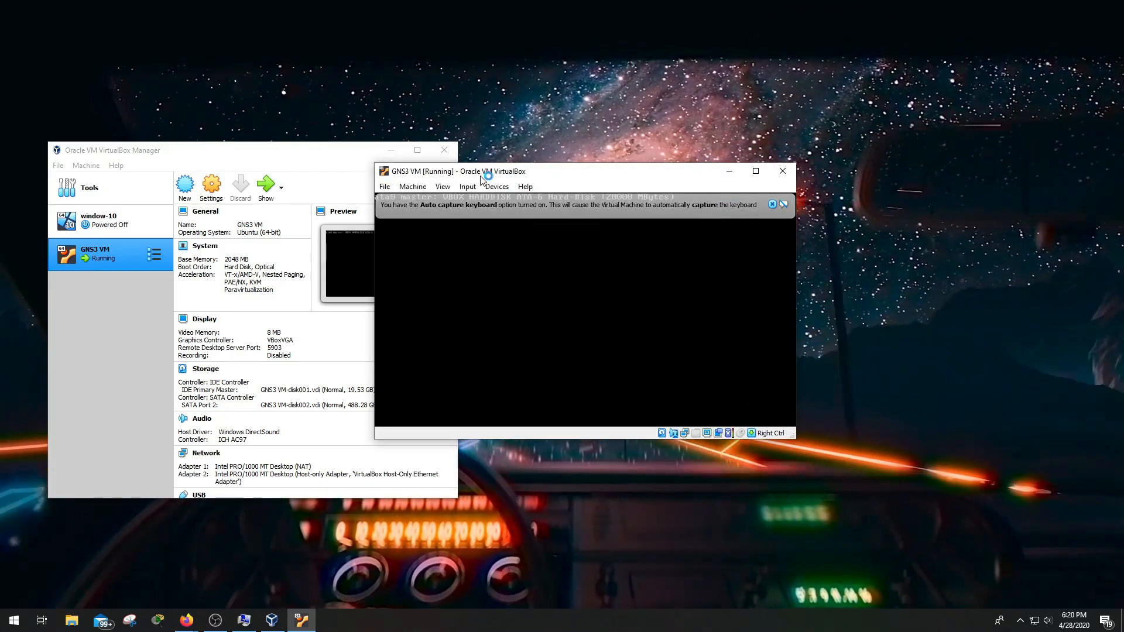
Arrange the GNS3 VM and VirtualBox Manager windows while the VM boots
{"action": "left_click_drag", "start_coordinate": [482, 178], "coordinate": [628, 182]}
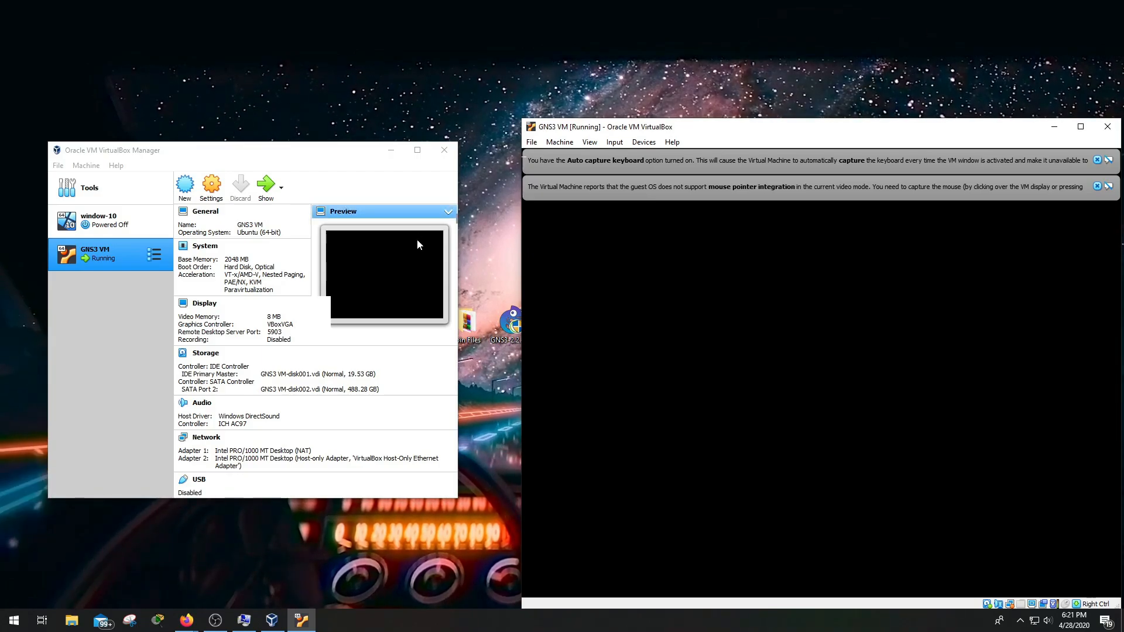
{"action": "left_click_drag", "start_coordinate": [585, 134], "coordinate": [515, 109]}
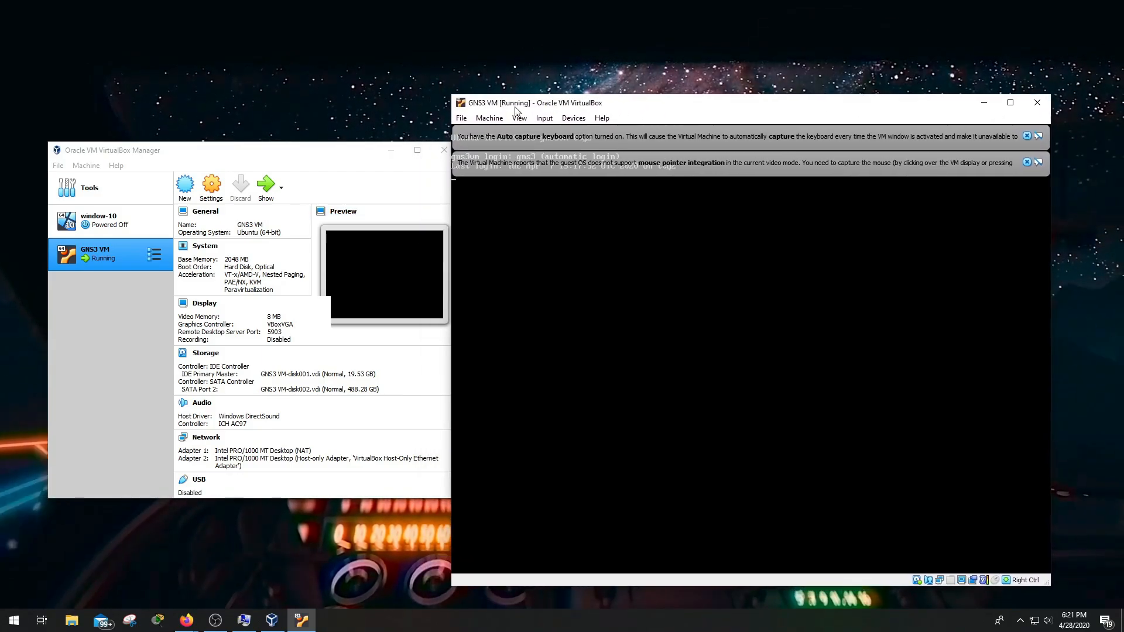
{"action": "left_click_drag", "start_coordinate": [334, 151], "coordinate": [305, 177]}
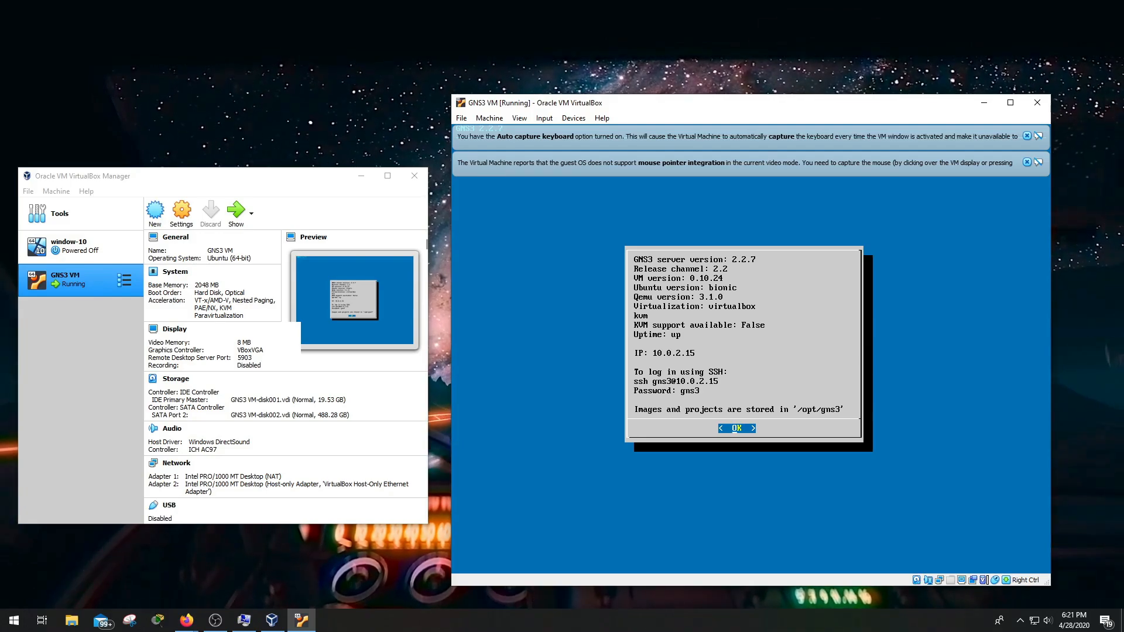
Dismiss the VM information screen, browse the GNS3 2.2.7 menu, and release keyboard capture
{"action": "key", "text": "Return"}
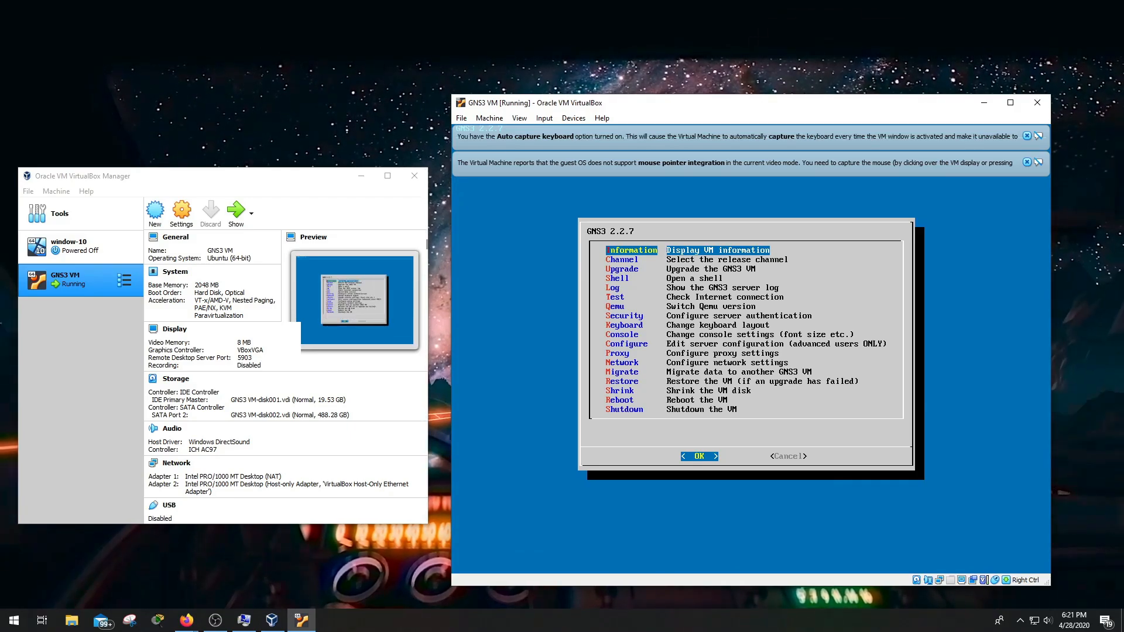
{"action": "key", "text": "Down"}
{"action": "key", "text": "Down"}
{"action": "key", "text": "Down"}
{"action": "key", "text": "Down"}
{"action": "key", "text": "Down"}
{"action": "key", "text": "Down"}
{"action": "key", "text": "Down"}
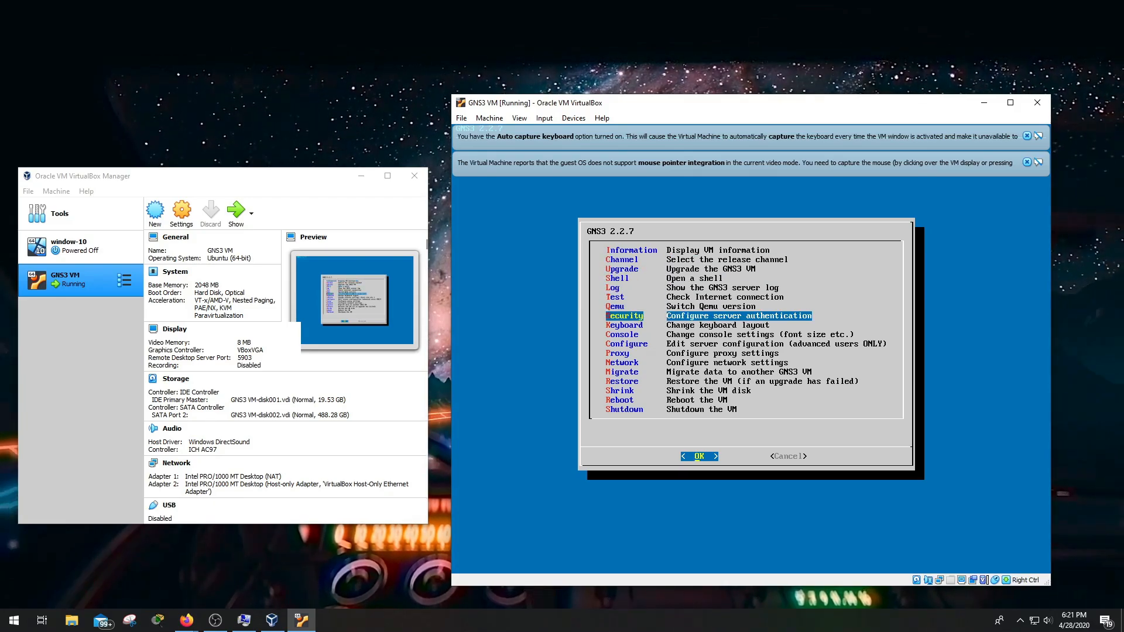
{"action": "key", "text": "Down"}
{"action": "key", "text": "Down"}
{"action": "key", "text": "Down"}
{"action": "key", "text": "Down"}
{"action": "key", "text": "Down"}
{"action": "key", "text": "Down"}
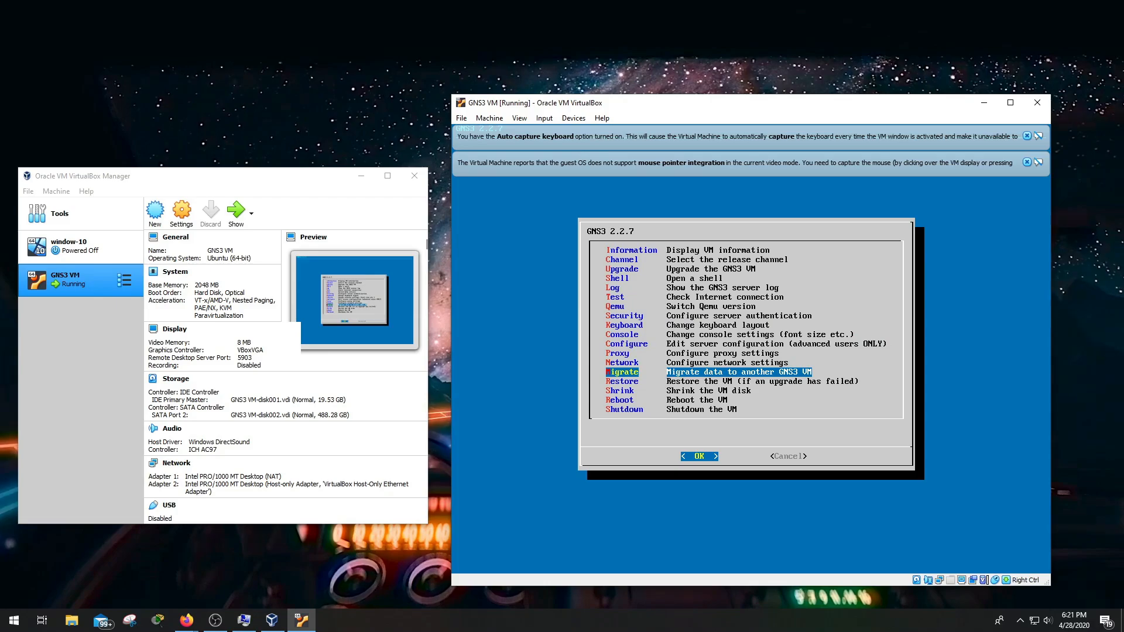
{"action": "key", "text": "Down"}
{"action": "key", "text": "Down"}
{"action": "key", "text": "Down"}
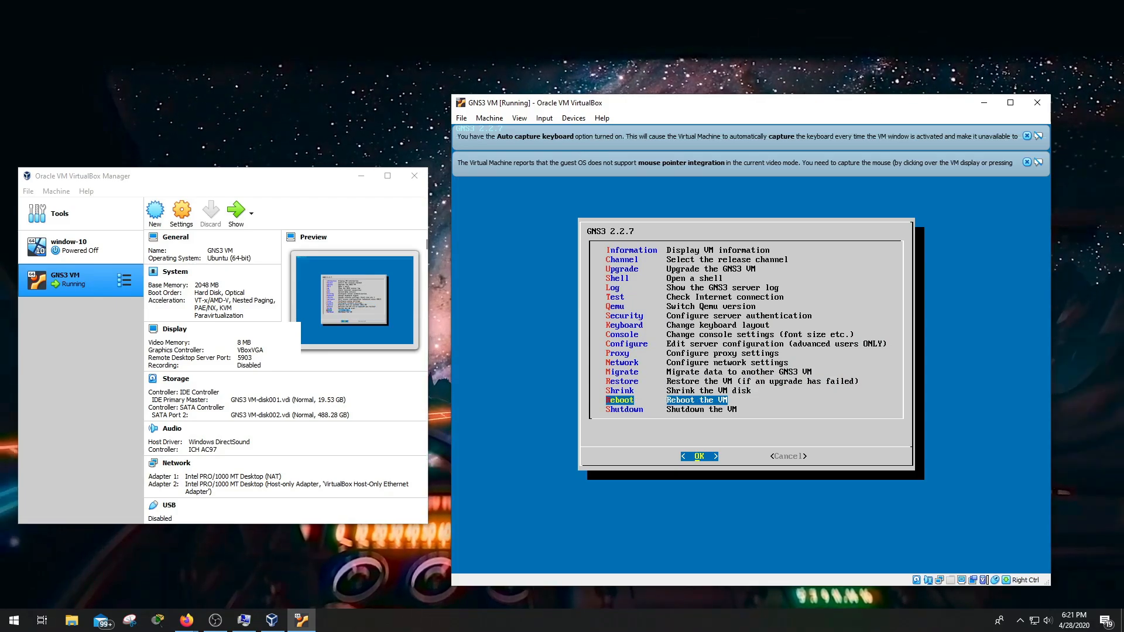
{"action": "key", "text": "Up"}
{"action": "key", "text": "Up"}
{"action": "key", "text": "Up"}
{"action": "key", "text": "Up"}
{"action": "key", "text": "Up"}
{"action": "key", "text": "Up"}
{"action": "key", "text": "Up"}
{"action": "key", "text": "Up"}
{"action": "key", "text": "Up"}
{"action": "key", "text": "Up"}
{"action": "key", "text": "Up"}
{"action": "key", "text": "Up"}
{"action": "key", "text": "Up"}
{"action": "key", "text": "Up"}
{"action": "key", "text": "Up"}
{"action": "key", "text": "Up"}
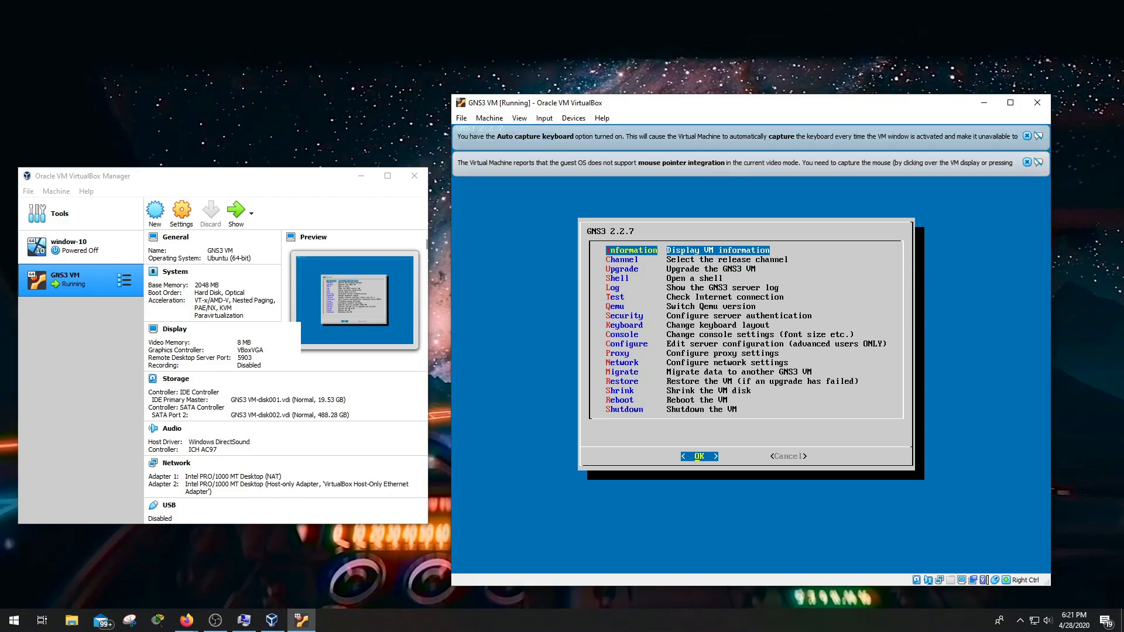
{"action": "key", "text": "Control_R"}
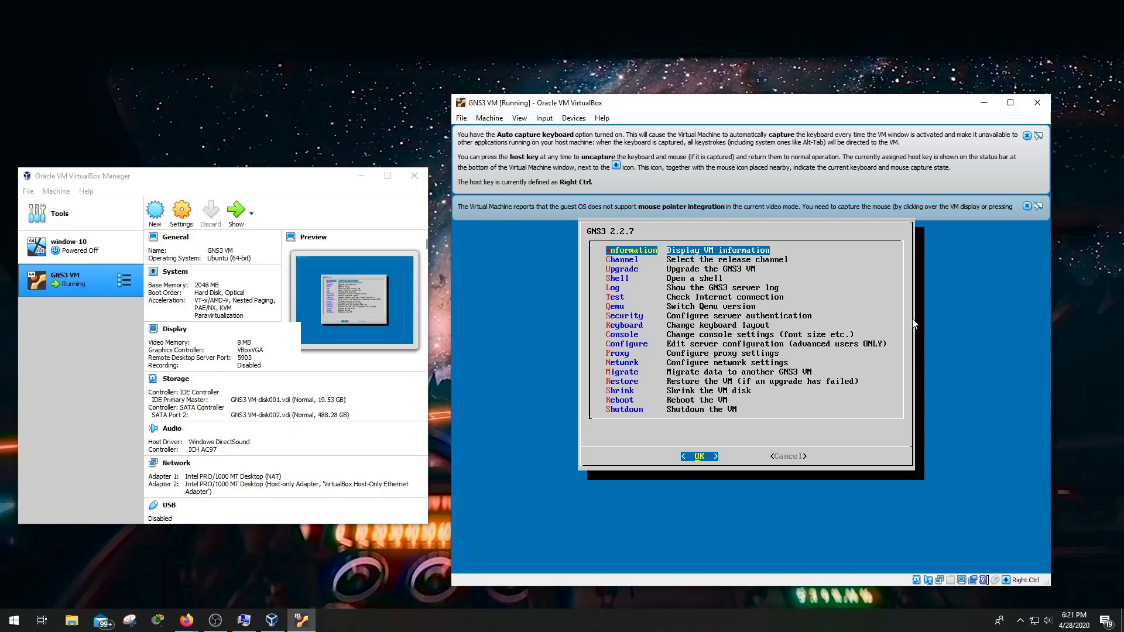
Minimize the GNS3 VM and VirtualBox Manager windows and bring Firefox back
{"action": "left_click", "coordinate": [983, 103]}
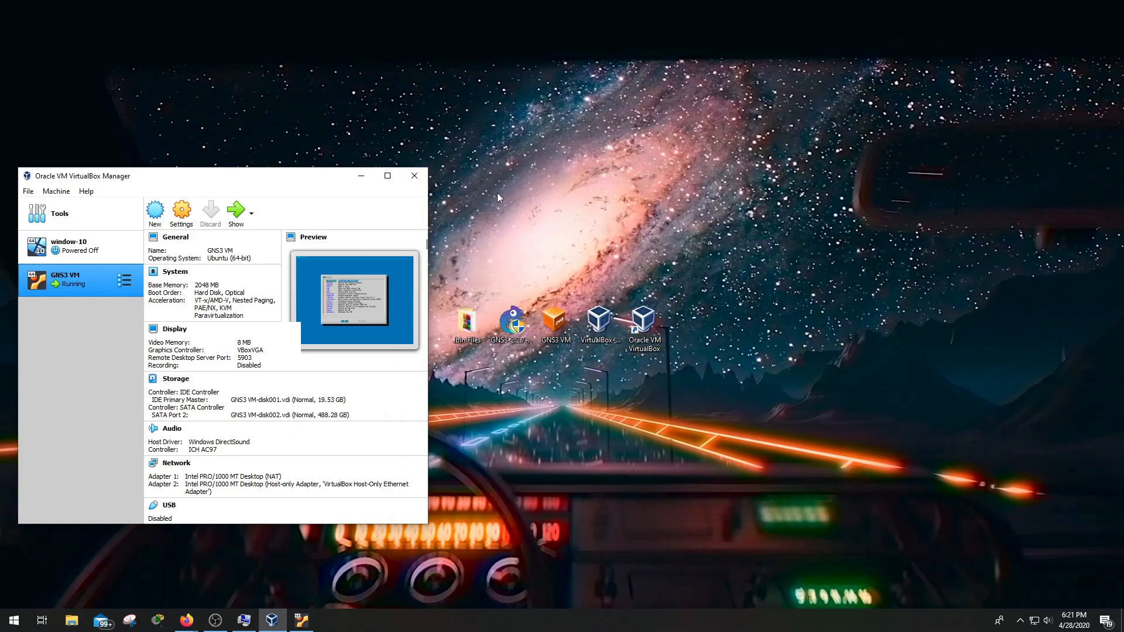
{"action": "left_click", "coordinate": [361, 175]}
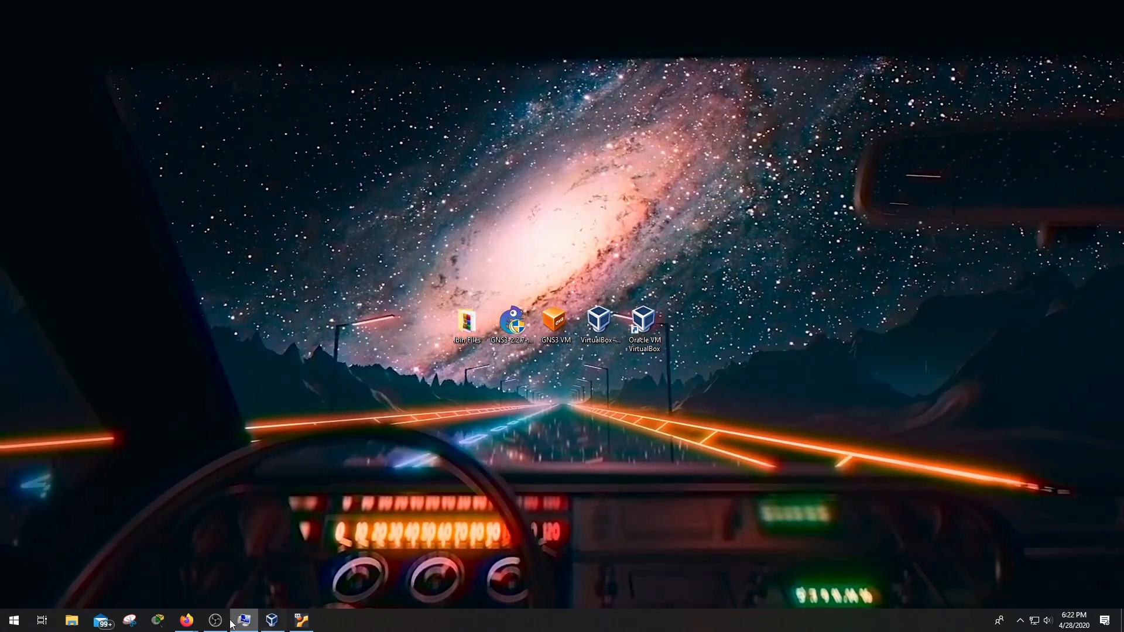
{"action": "mouse_move", "coordinate": [197, 624]}
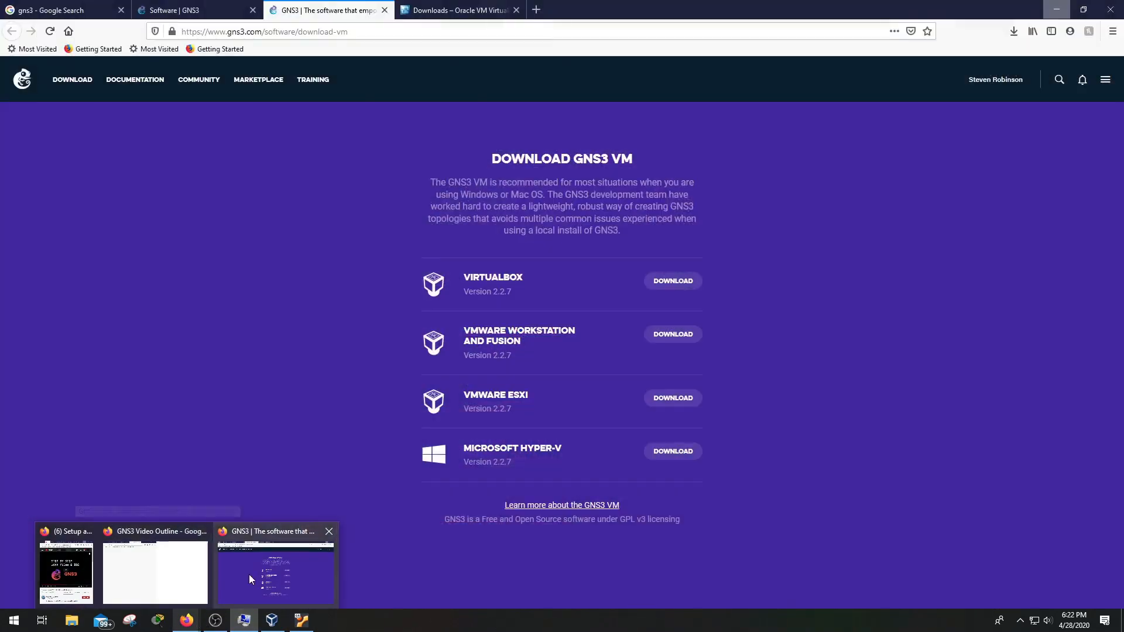
{"action": "left_click", "coordinate": [248, 574]}
Show the GNS3 download options on the Software | GNS3 page, then minimize Firefox
{"action": "left_click", "coordinate": [111, 6]}
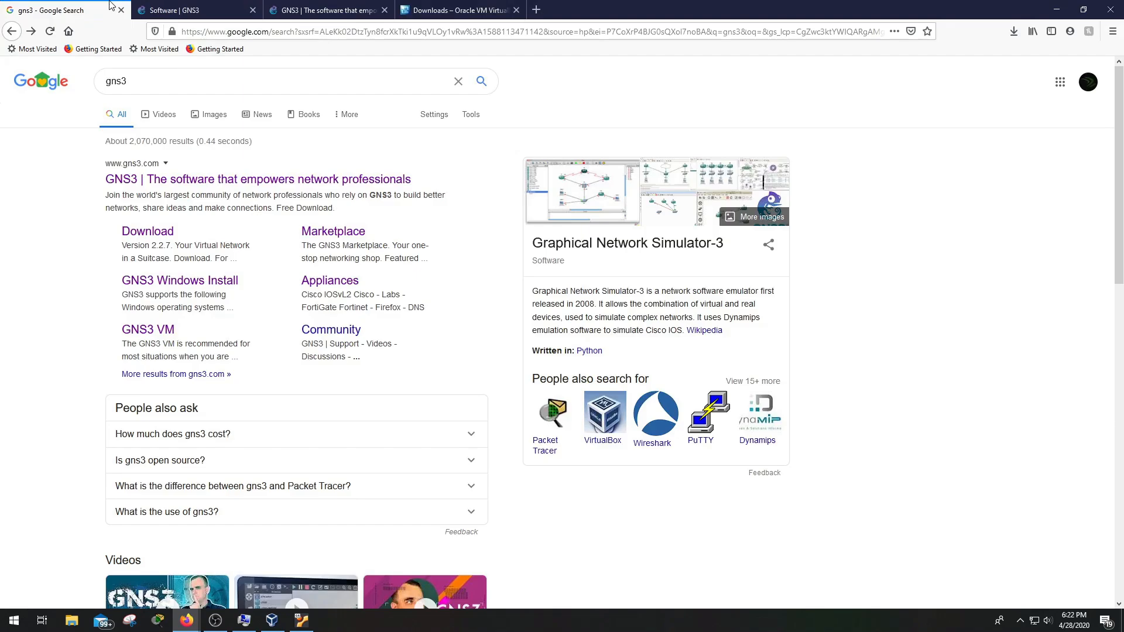
{"action": "left_click", "coordinate": [156, 15]}
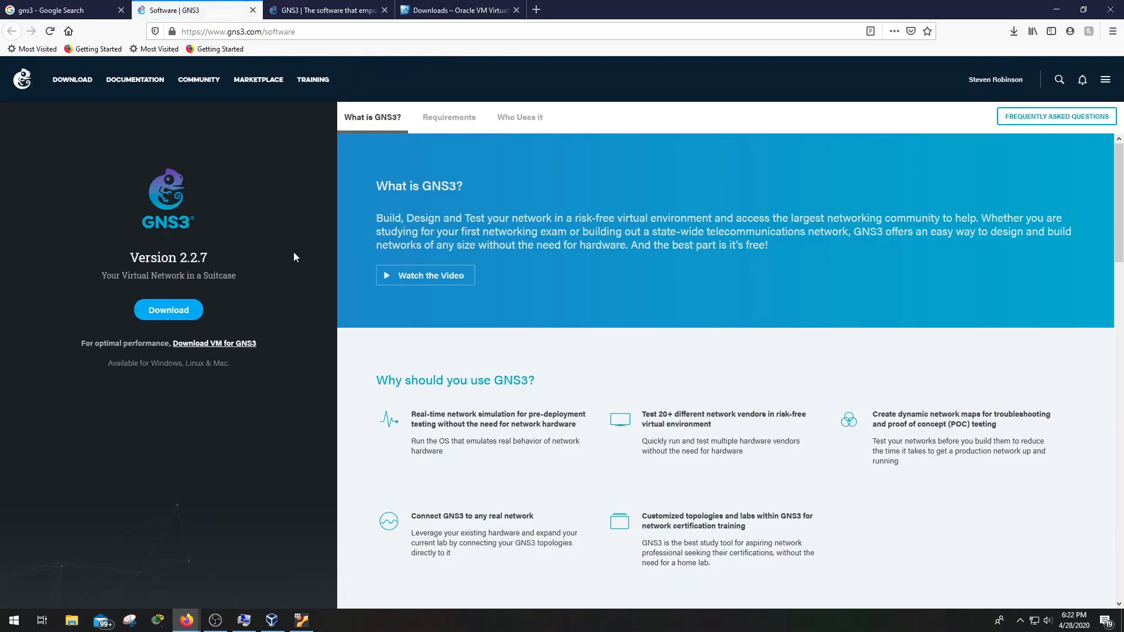
{"action": "left_click", "coordinate": [166, 314]}
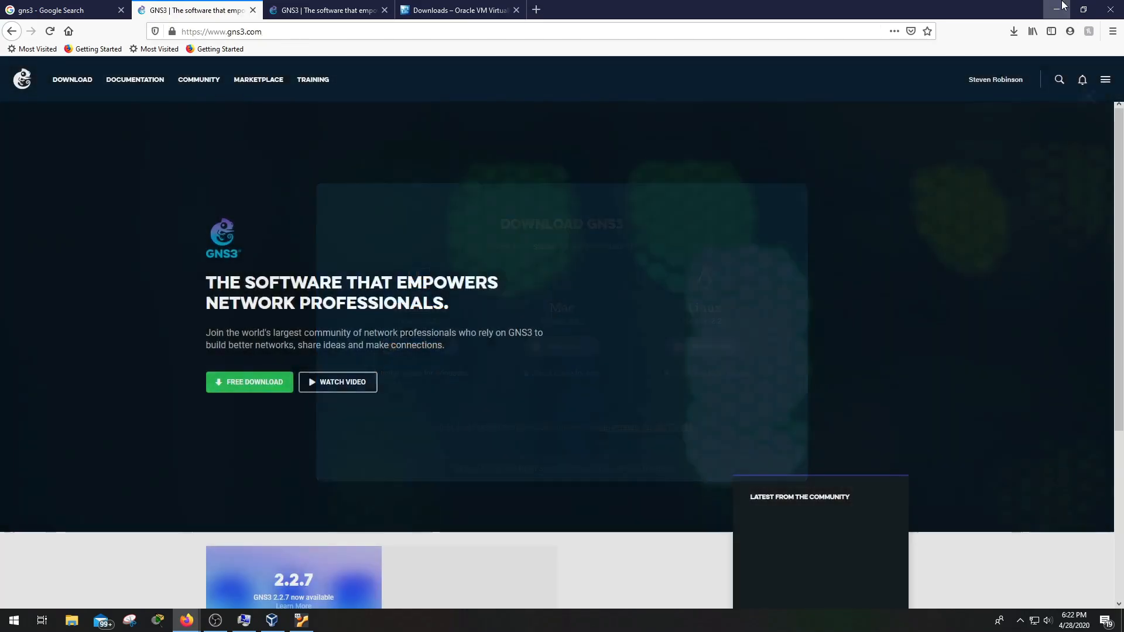
{"action": "left_click", "coordinate": [1057, 10]}
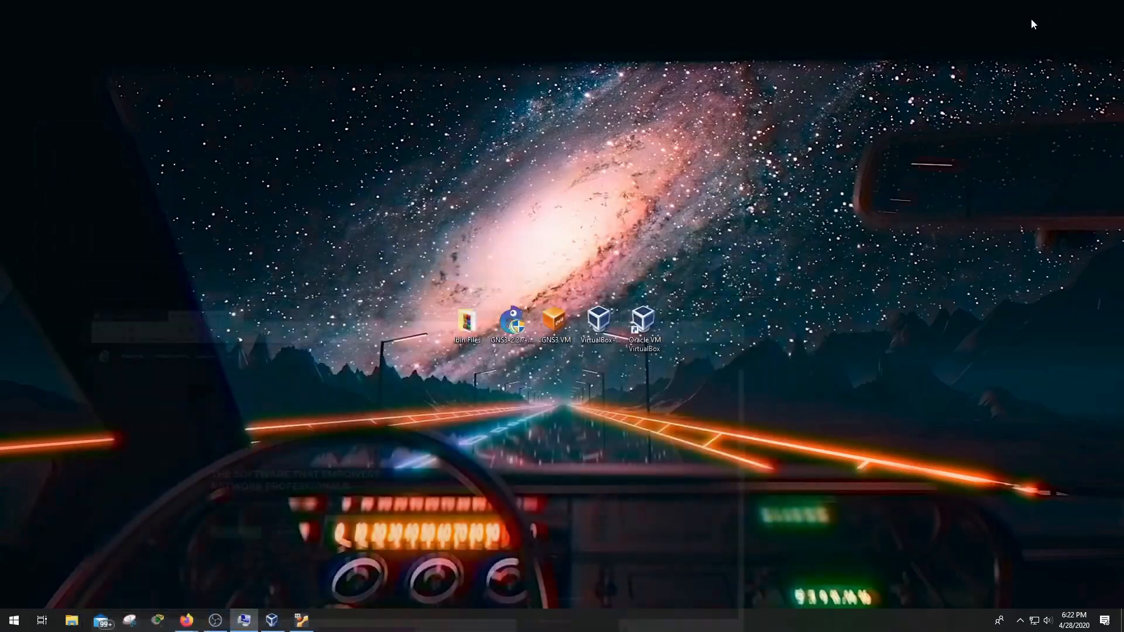
Run the GNS3 2.2.7 installer, accept the GPL license, and install with default folder and components
{"action": "double_click", "coordinate": [510, 319]}
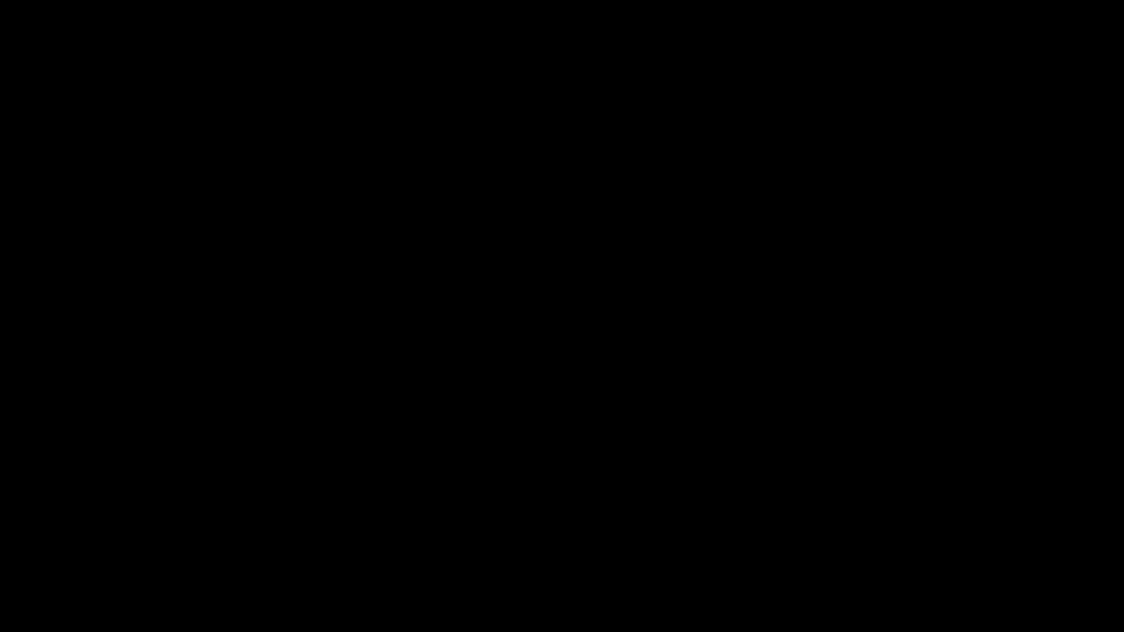
{"action": "left_click", "coordinate": [582, 359]}
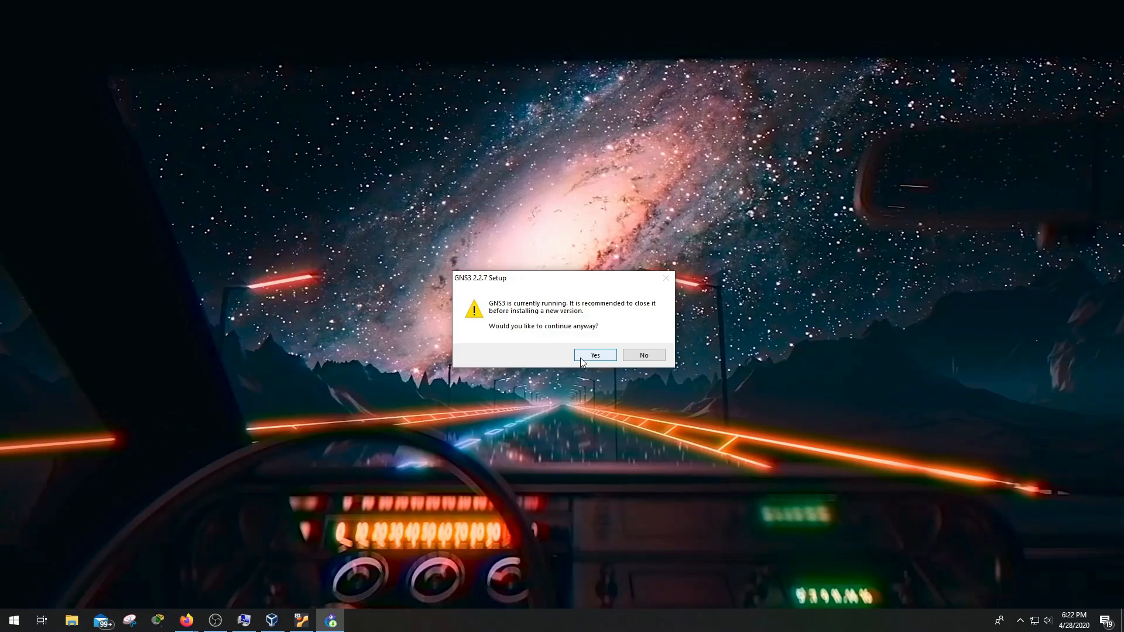
{"action": "left_click", "coordinate": [594, 355]}
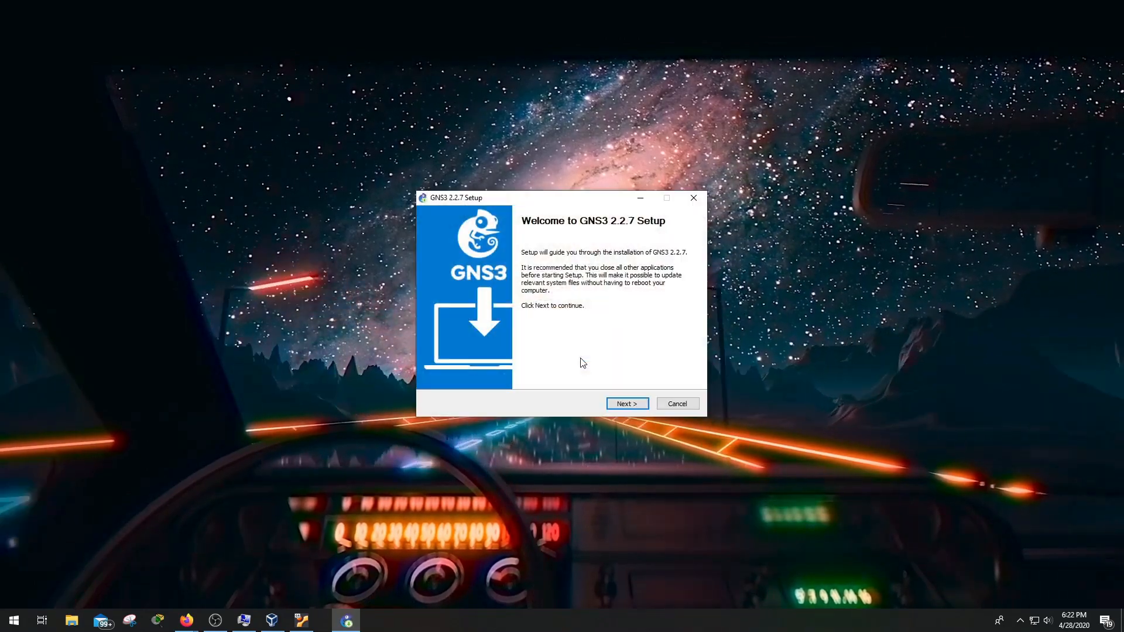
{"action": "left_click", "coordinate": [625, 404]}
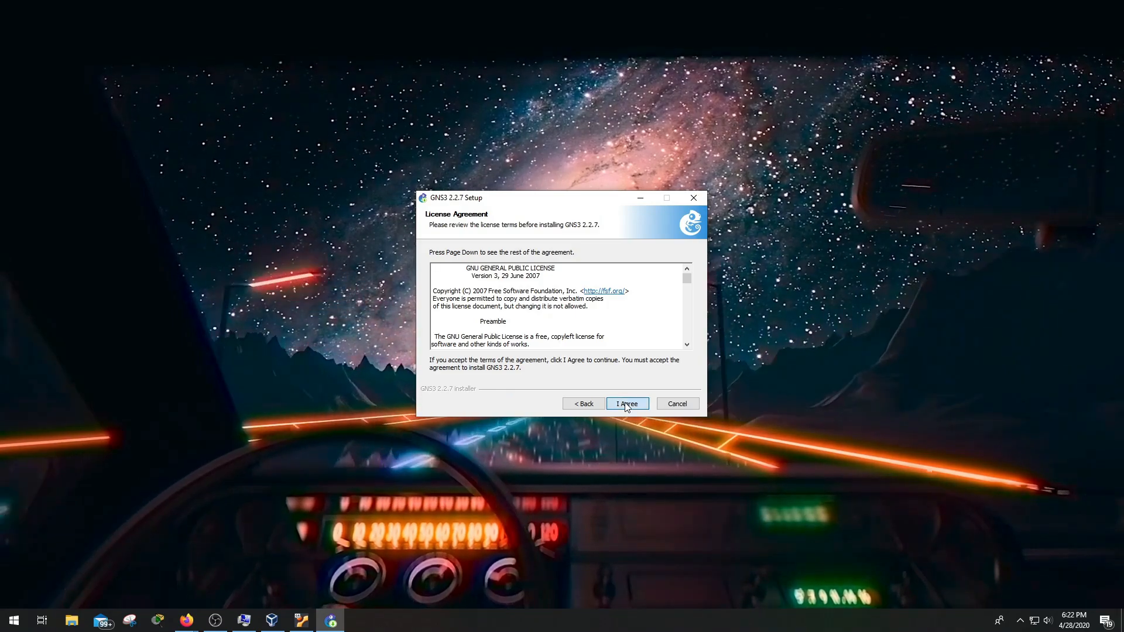
{"action": "left_click", "coordinate": [625, 403]}
{"action": "left_click", "coordinate": [625, 403]}
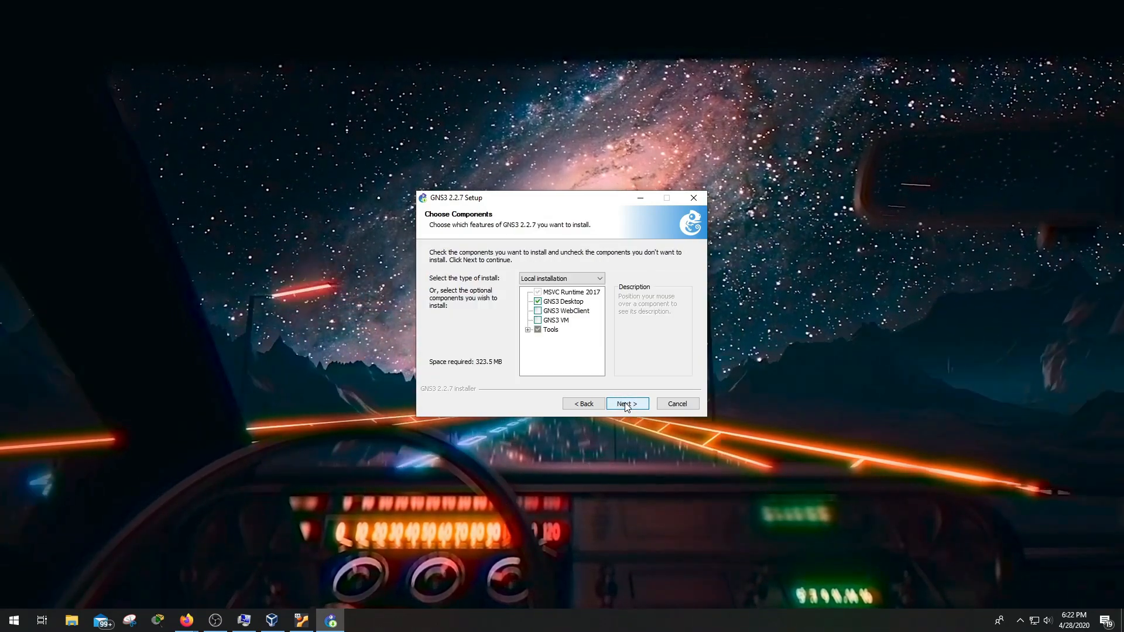
{"action": "left_click", "coordinate": [625, 404]}
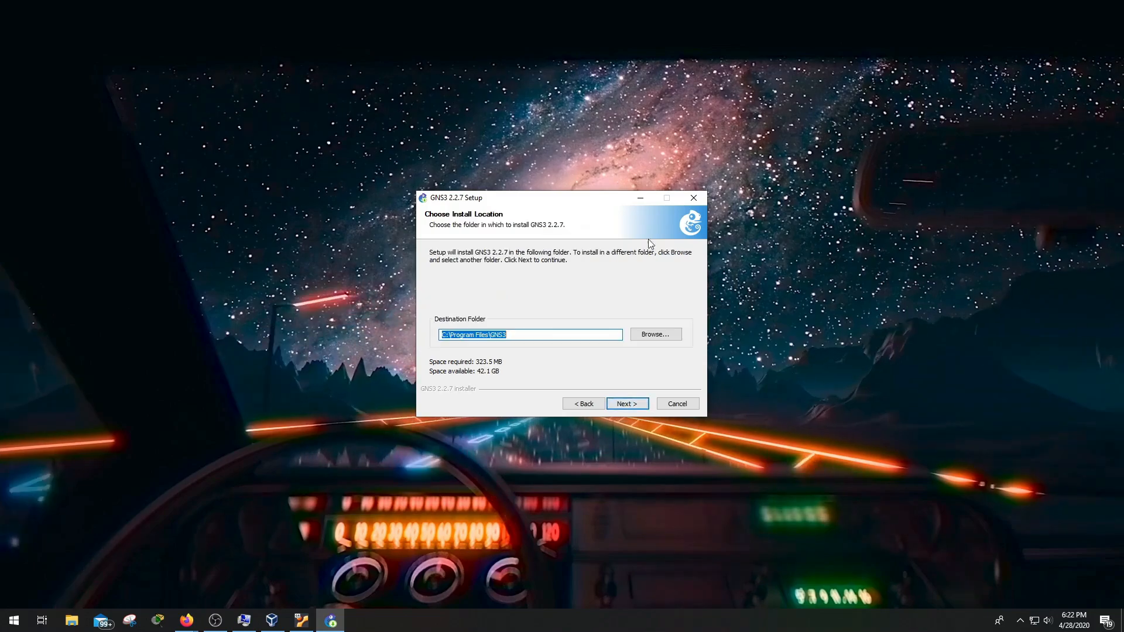
{"action": "left_click", "coordinate": [621, 405]}
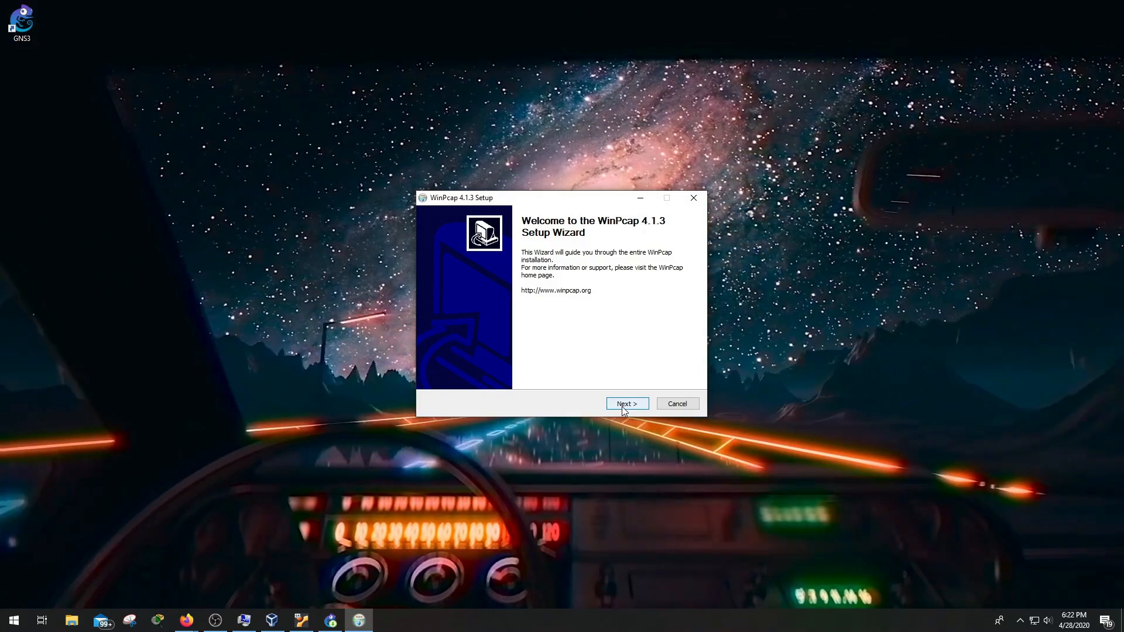
Install WinPcap 4.1.3 with boot-time driver start, accepting its license
{"action": "left_click", "coordinate": [622, 404]}
{"action": "left_click", "coordinate": [622, 405]}
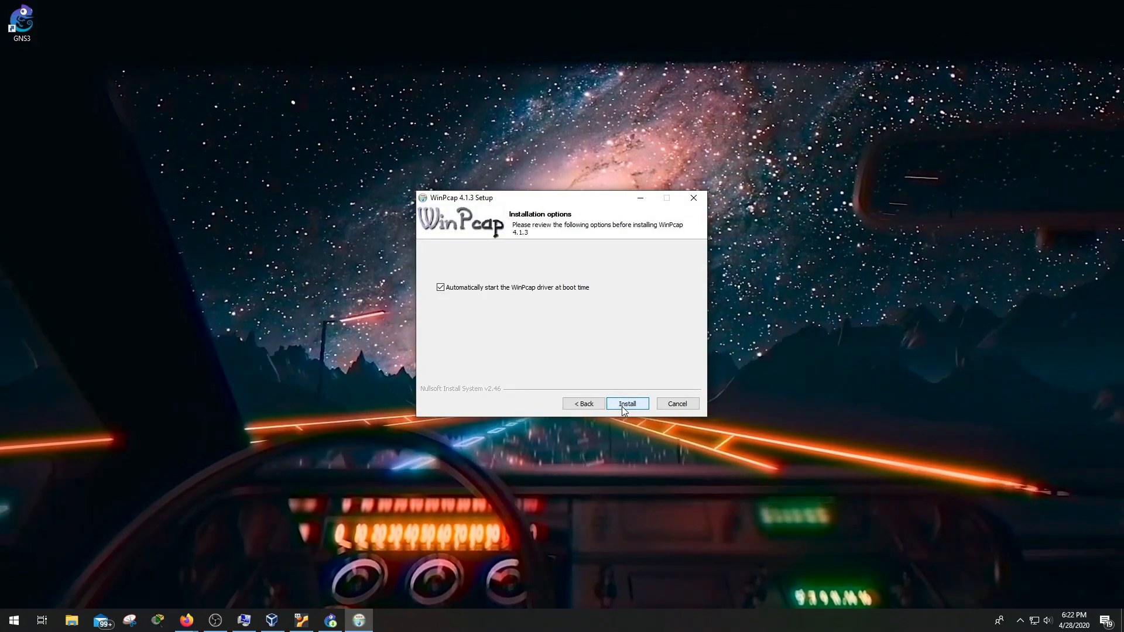
{"action": "left_click", "coordinate": [622, 405]}
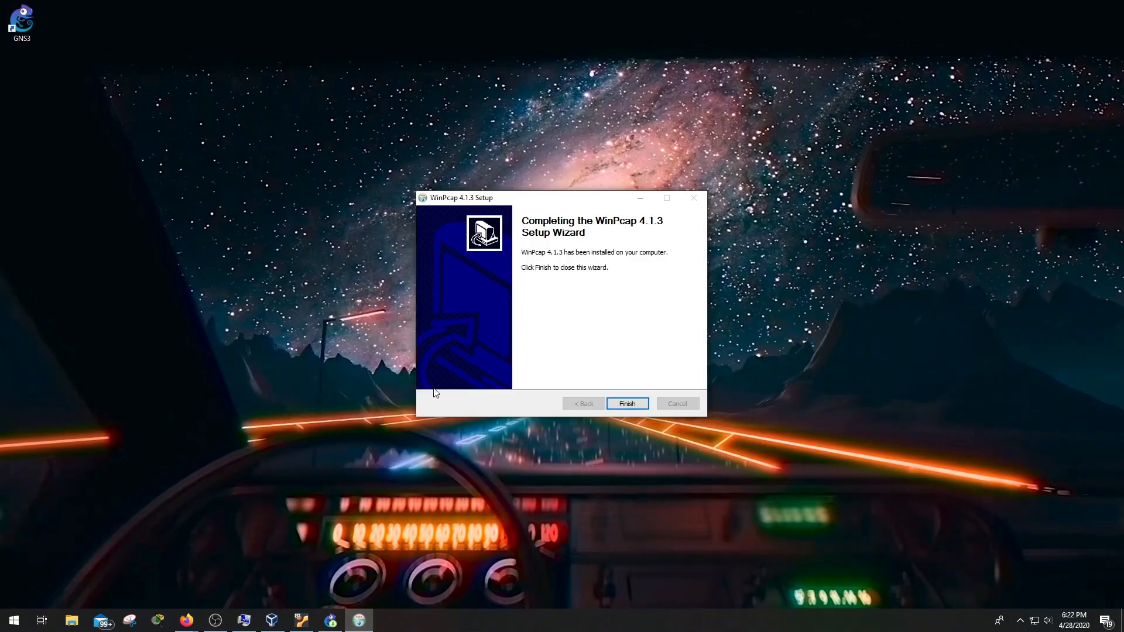
{"action": "left_click", "coordinate": [626, 403]}
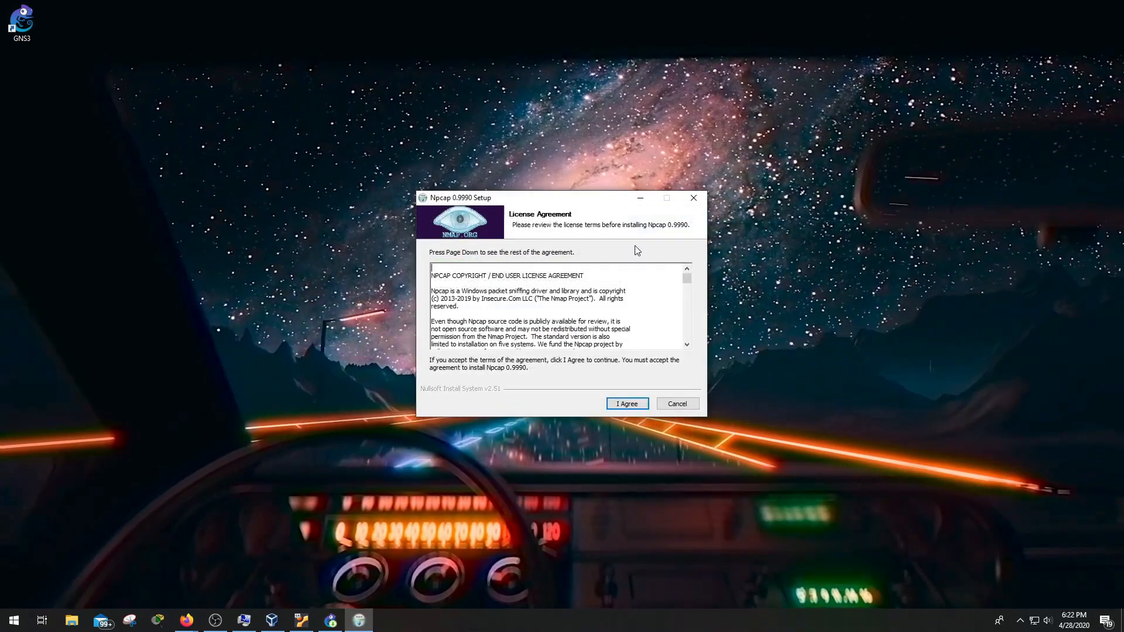
Accept the Npcap licence and install it with 'Support raw 802.11 traffic' enabled
{"action": "left_click", "coordinate": [621, 404]}
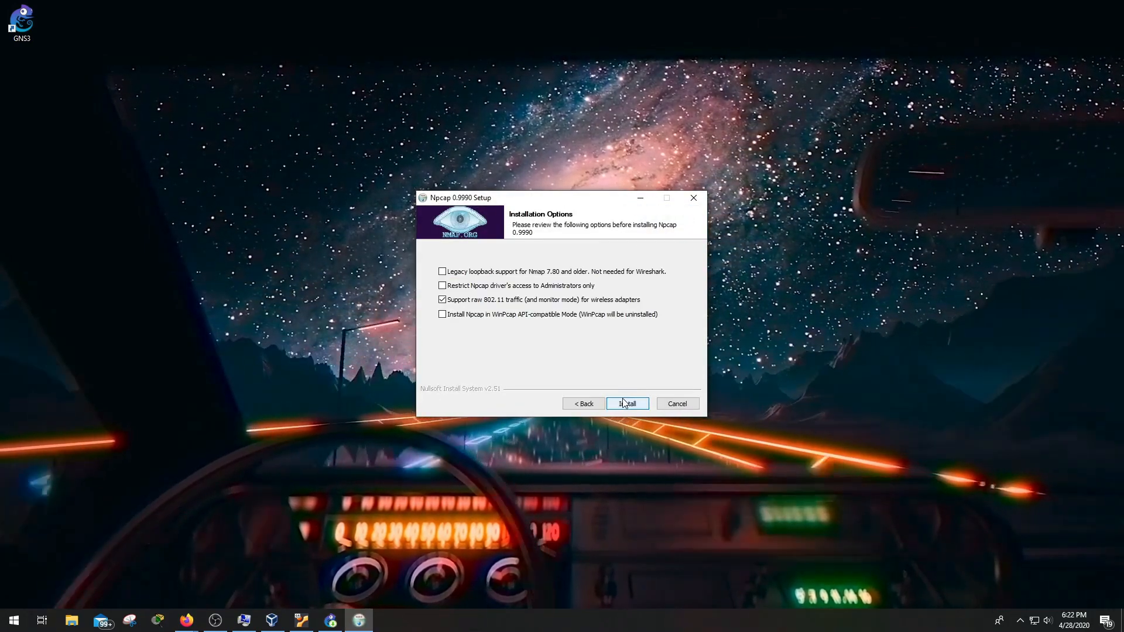
{"action": "left_click", "coordinate": [551, 301]}
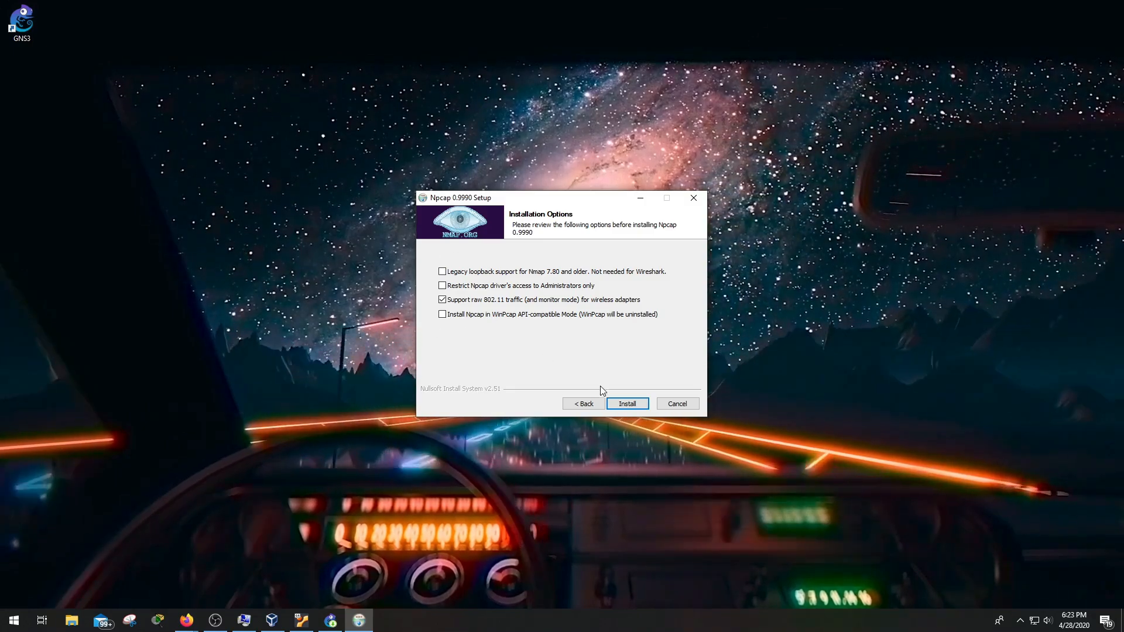
{"action": "left_click", "coordinate": [625, 404]}
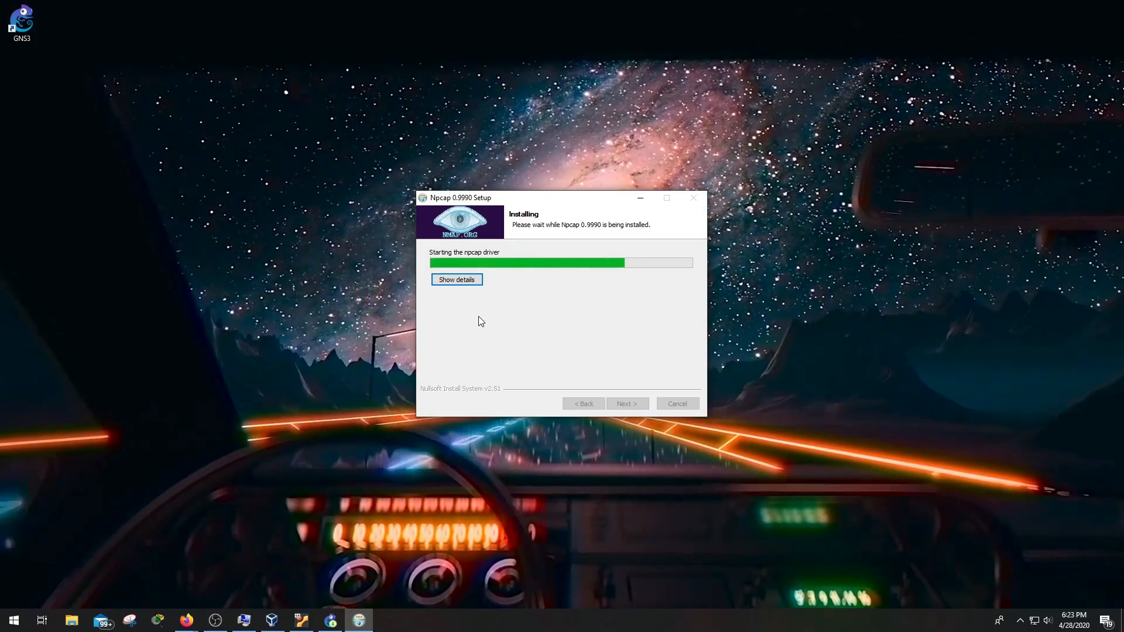
{"action": "left_click_drag", "start_coordinate": [521, 198], "coordinate": [194, 201]}
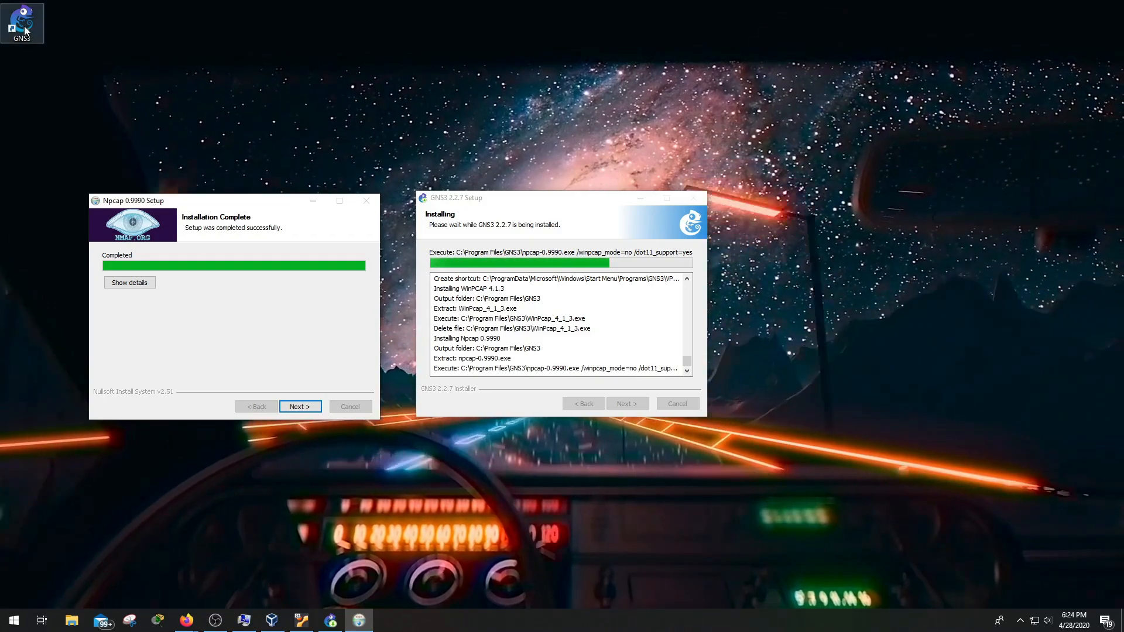
Move the GNS3 shortcut toward the desktop centre and close the finished Npcap 0.9990 wizard
{"action": "left_click_drag", "start_coordinate": [35, 45], "coordinate": [560, 161]}
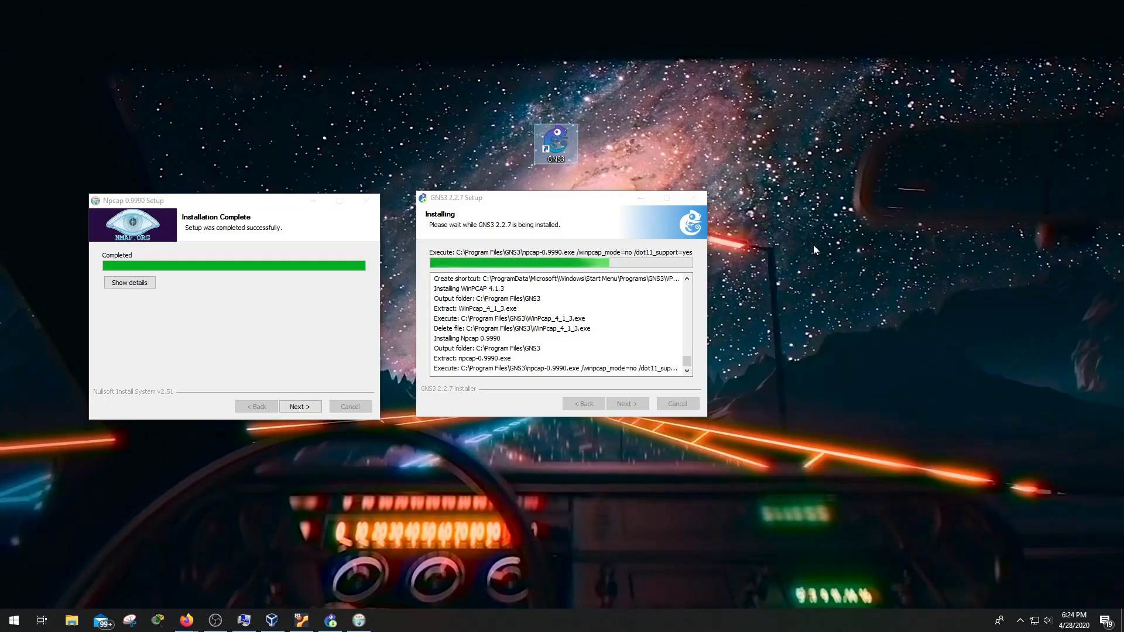
{"action": "left_click", "coordinate": [308, 407]}
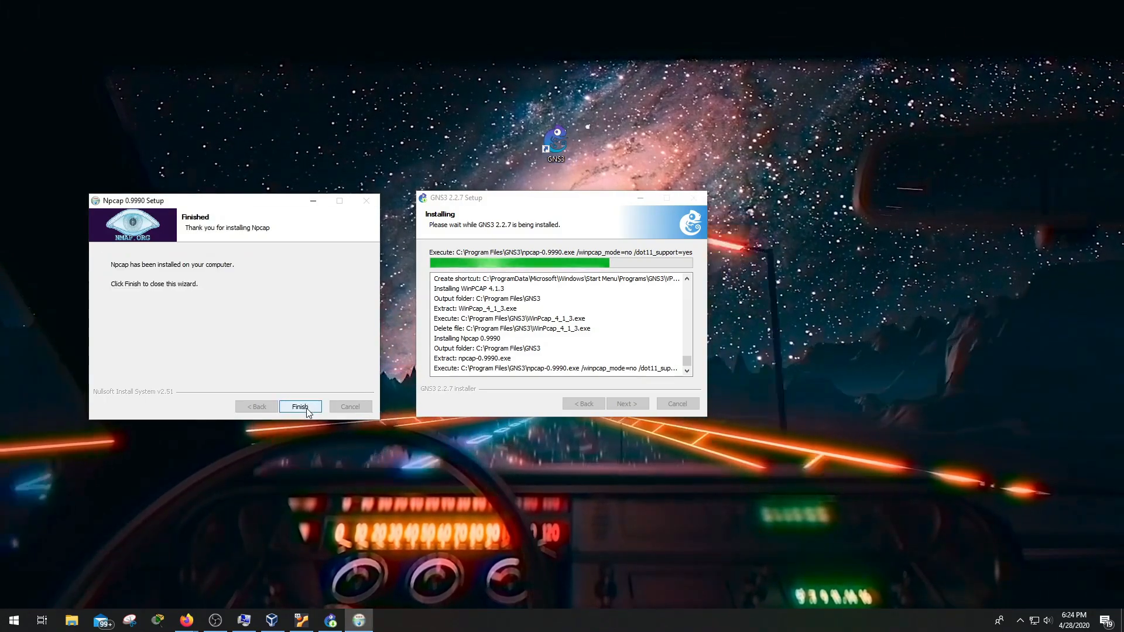
{"action": "left_click", "coordinate": [300, 407]}
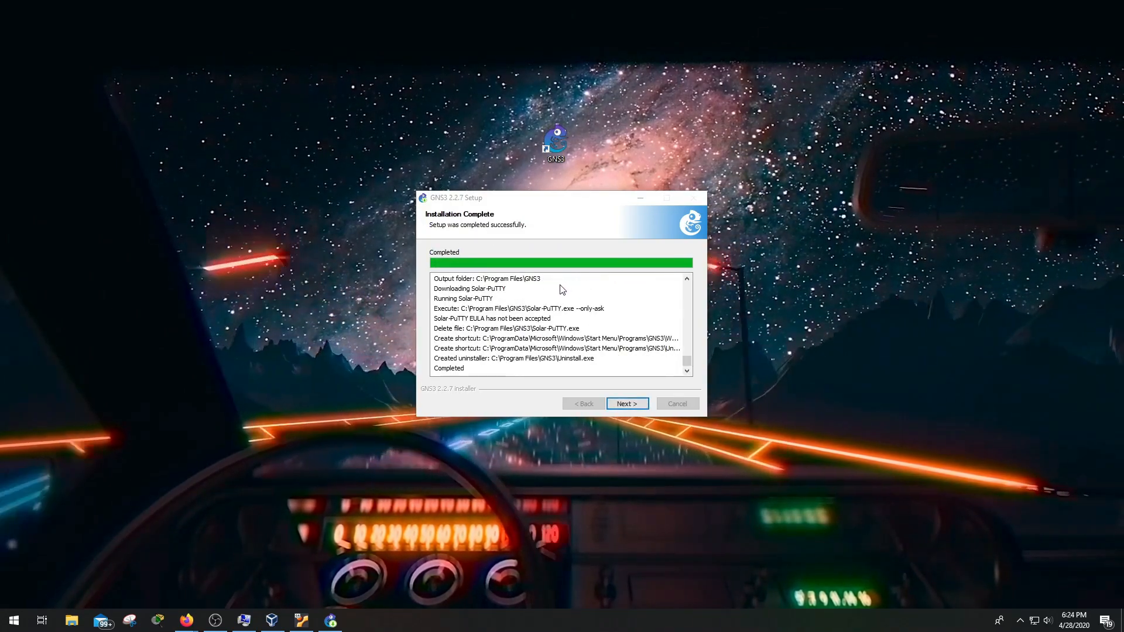
Continue past the GNS3 installation log and decline the free Solarwinds toolset
{"action": "left_click", "coordinate": [624, 406]}
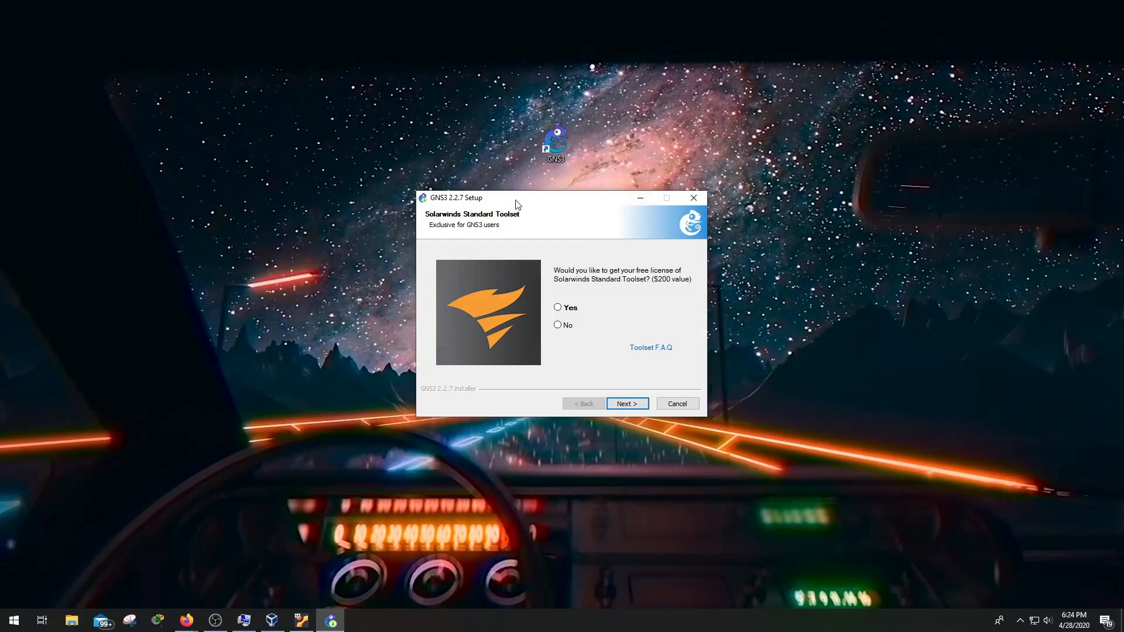
{"action": "left_click_drag", "start_coordinate": [515, 207], "coordinate": [278, 209]}
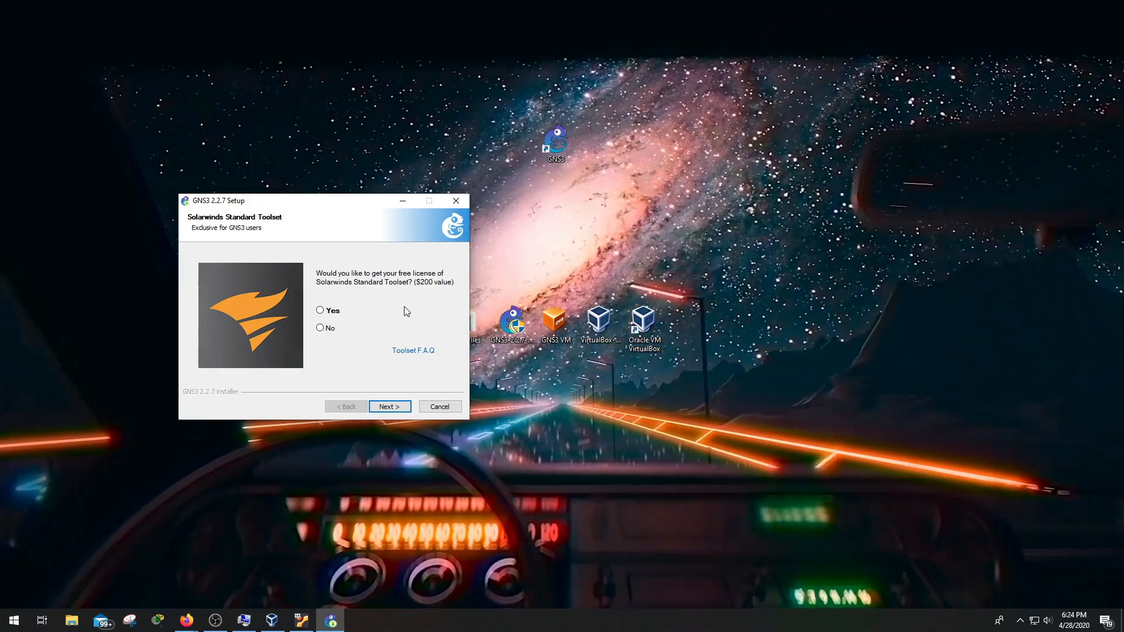
{"action": "left_click", "coordinate": [329, 331]}
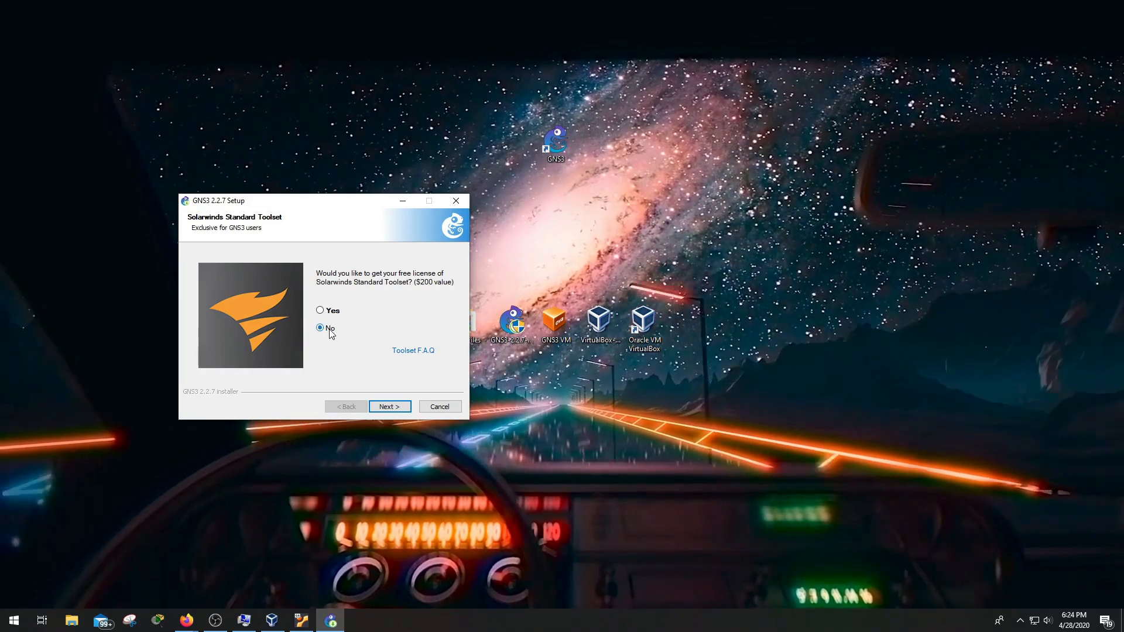
{"action": "left_click", "coordinate": [389, 407]}
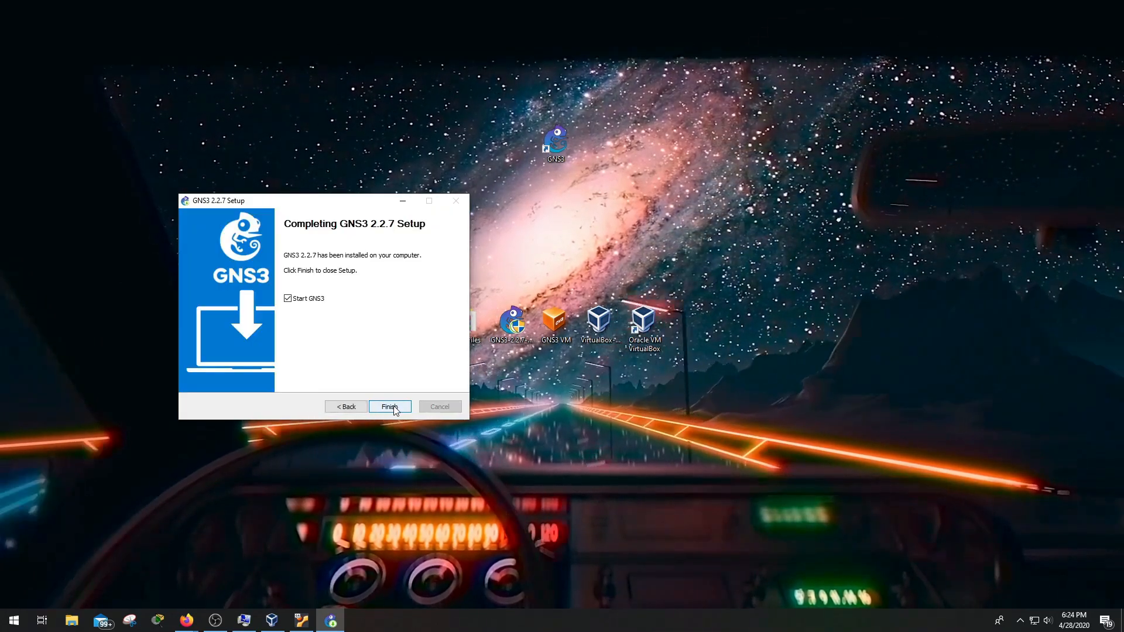
Leave 'Start GNS3' checked and finish the GNS3 2.2.7 setup
{"action": "left_click", "coordinate": [288, 298]}
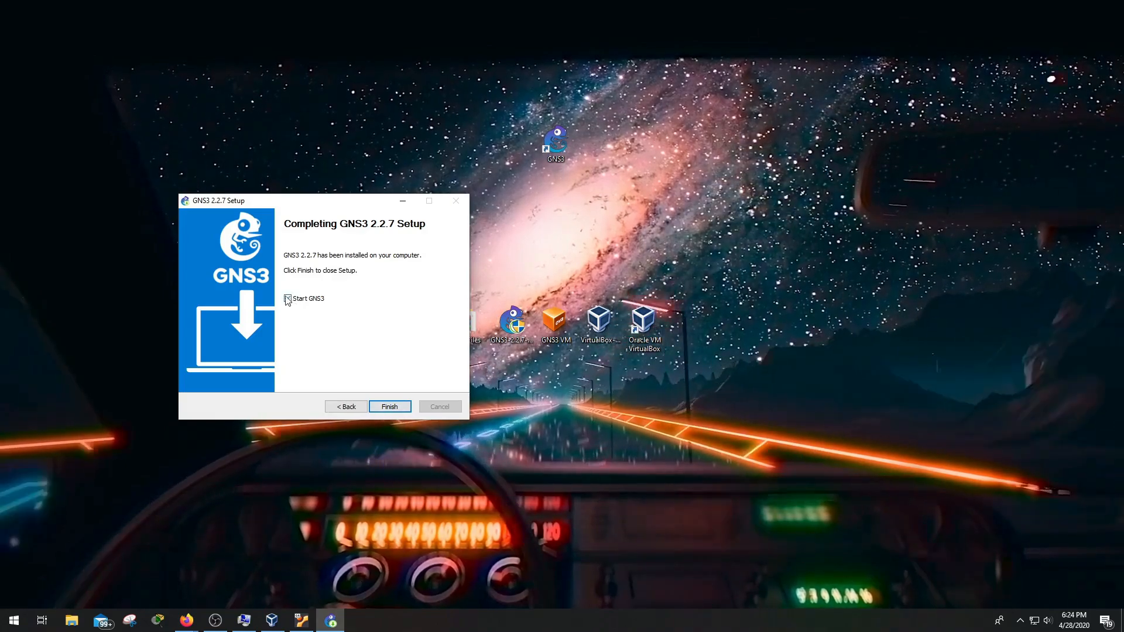
{"action": "left_click", "coordinate": [287, 298]}
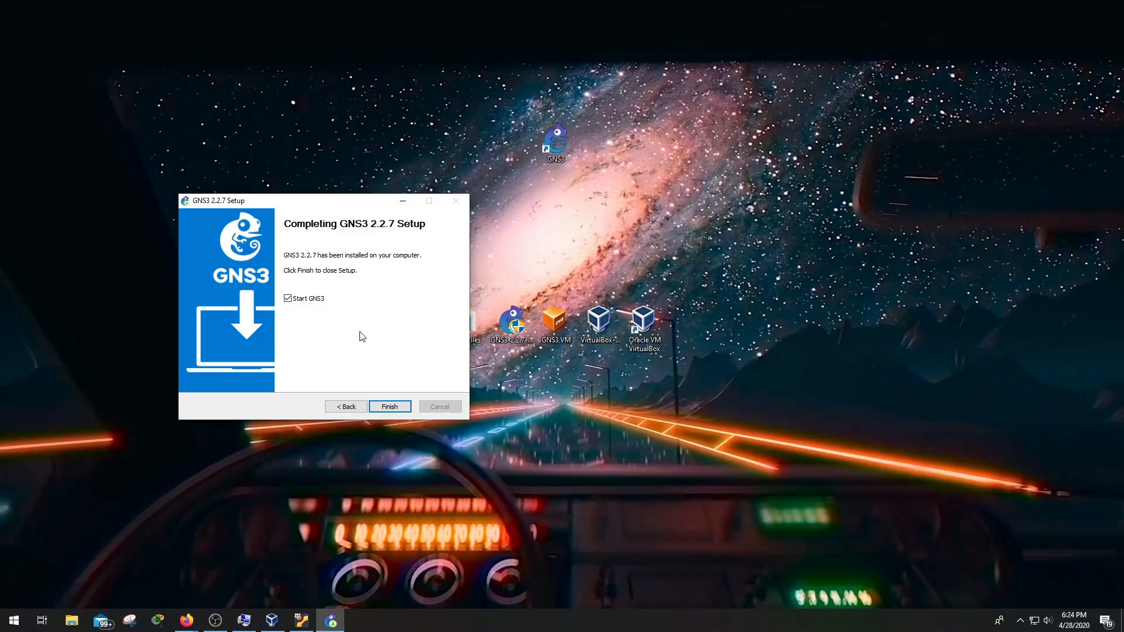
{"action": "left_click", "coordinate": [287, 298]}
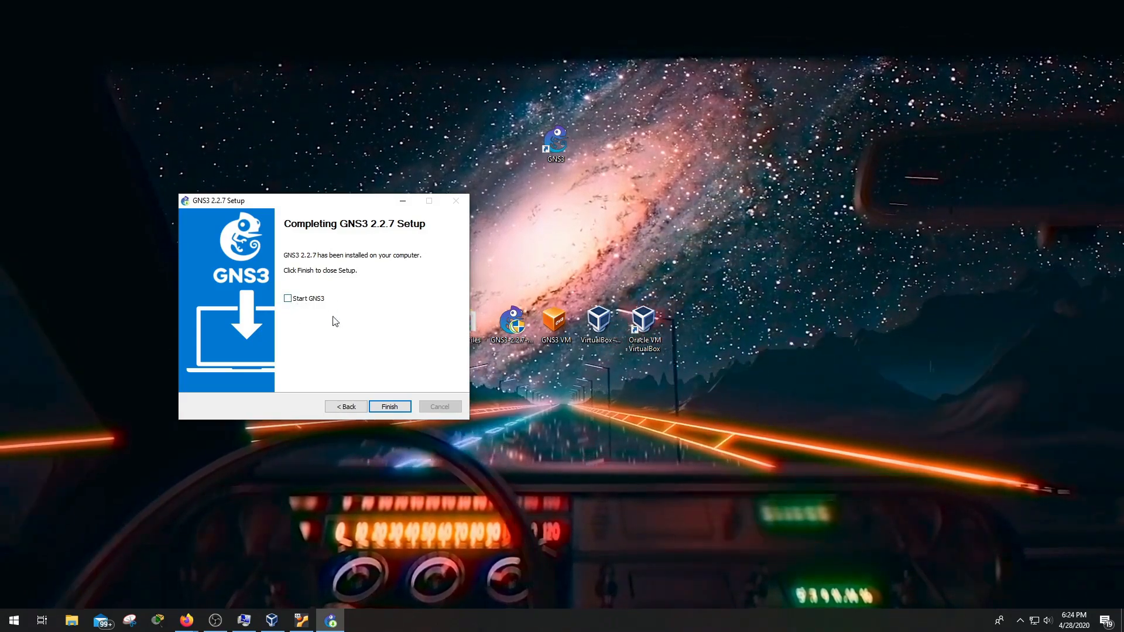
{"action": "left_click", "coordinate": [287, 299]}
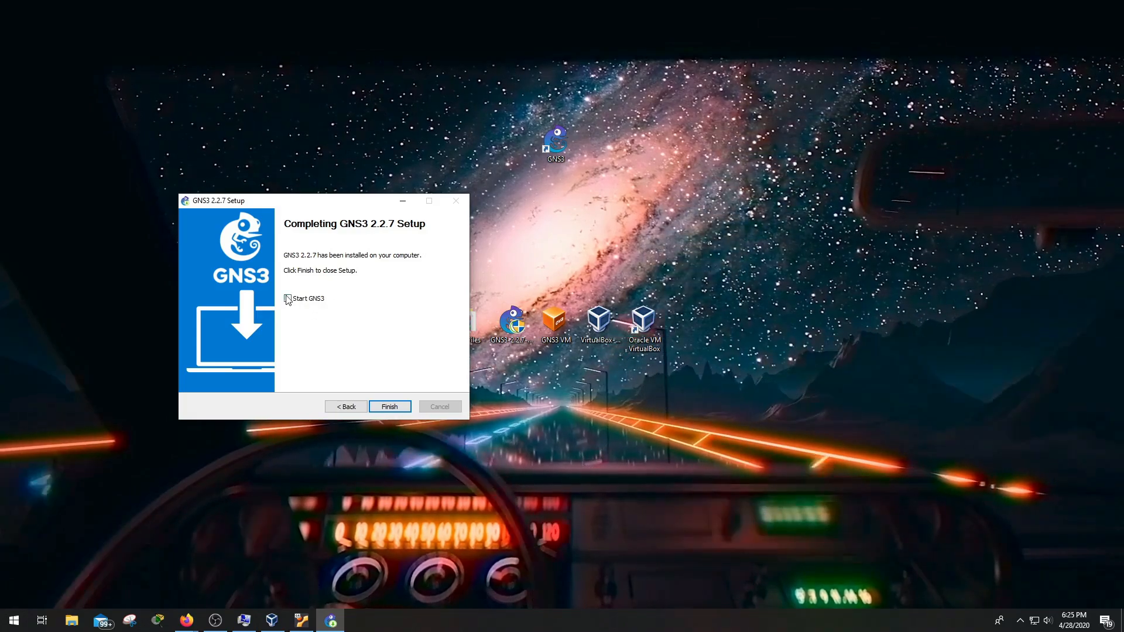
{"action": "left_click", "coordinate": [389, 406]}
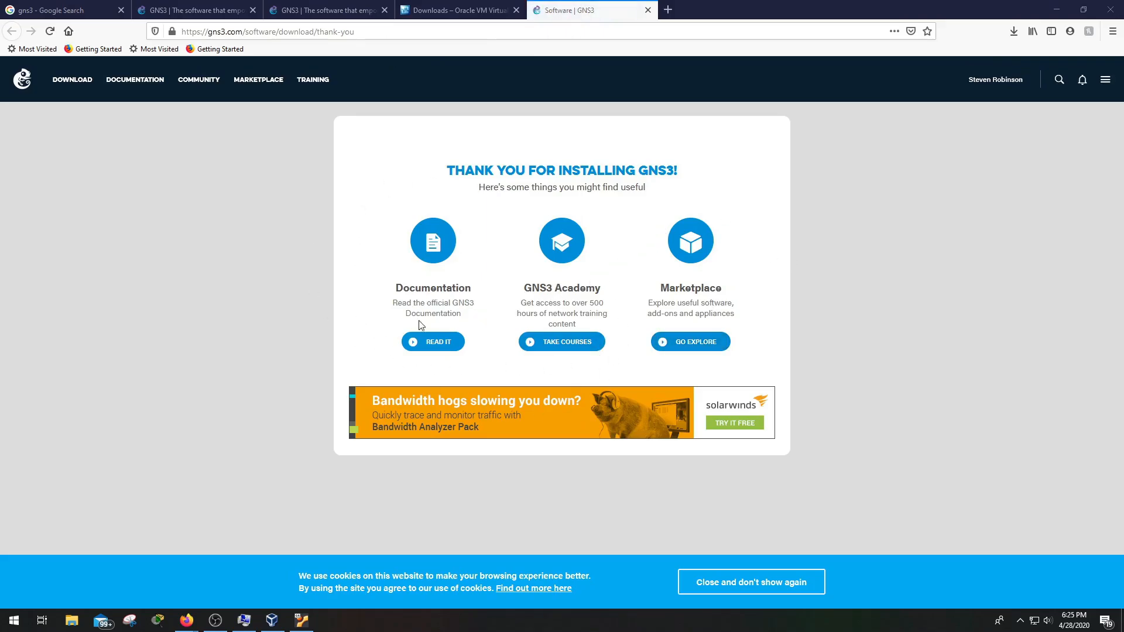
Minimize Firefox to reveal the desktop and its GNS3 shortcut
{"action": "left_click", "coordinate": [1054, 10]}
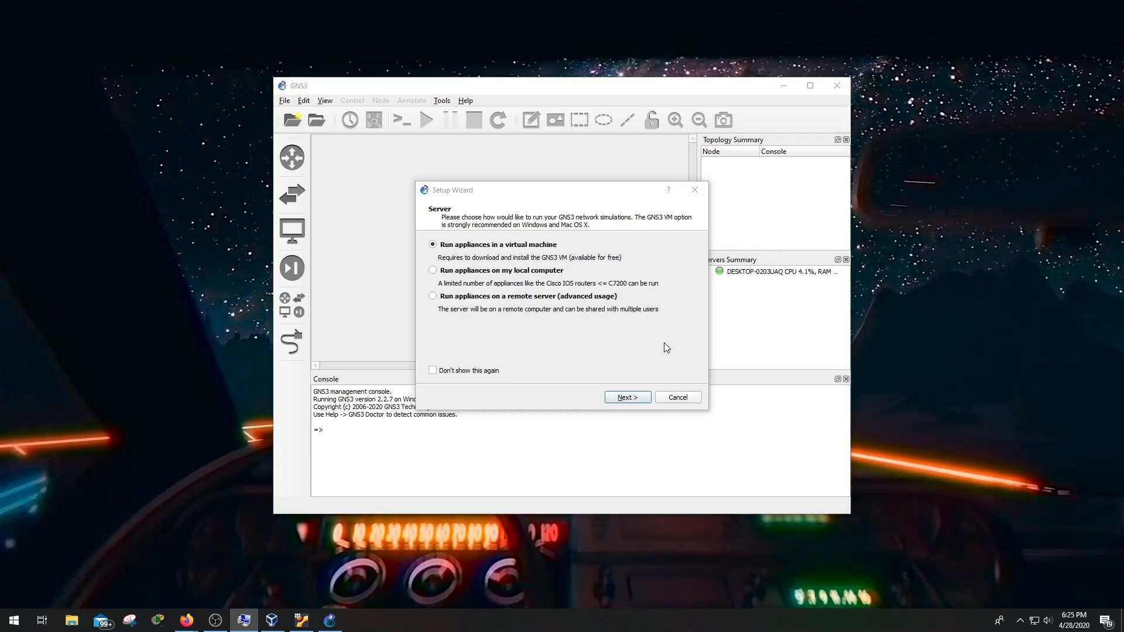
Keep the local server settings and dismiss the VMware error to reach the GNS3 VM page
{"action": "left_click", "coordinate": [637, 401]}
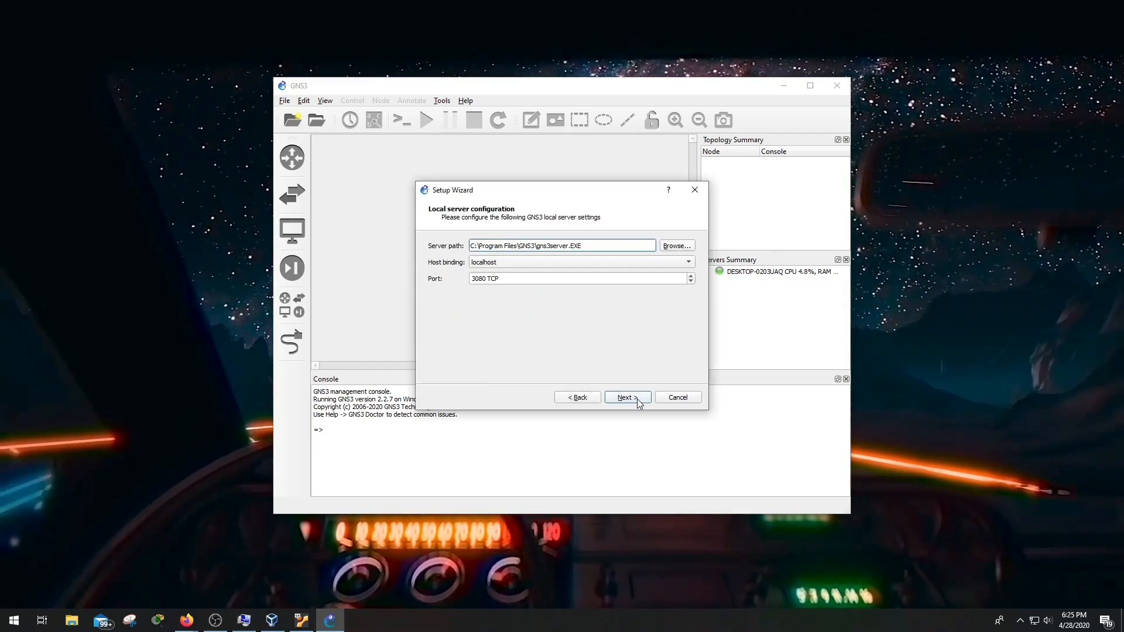
{"action": "left_click", "coordinate": [638, 401]}
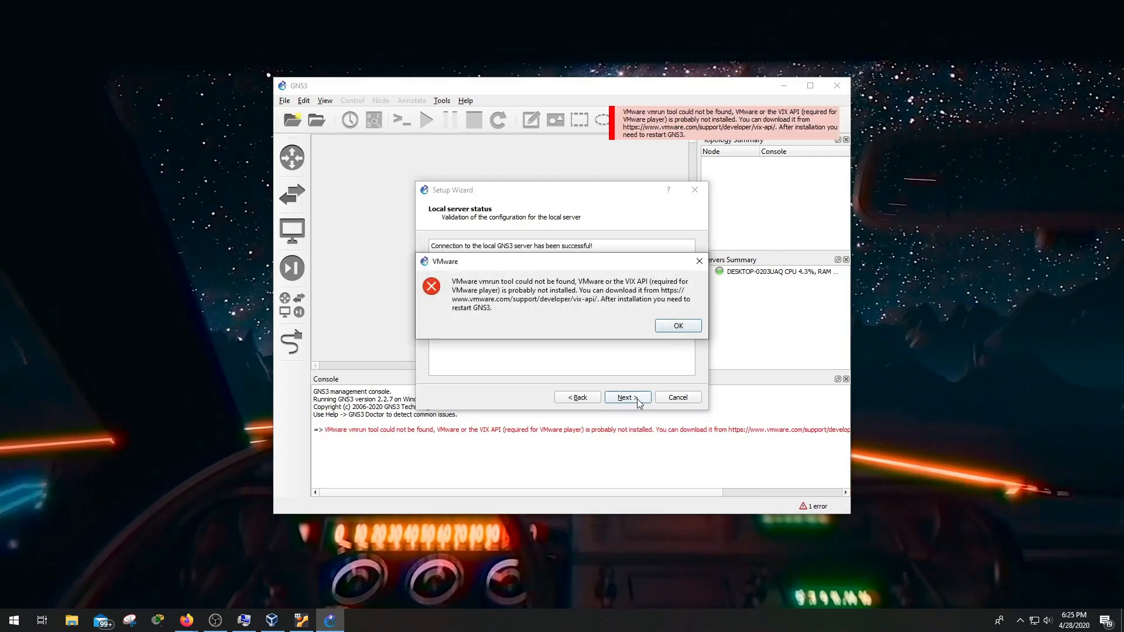
{"action": "left_click", "coordinate": [679, 326]}
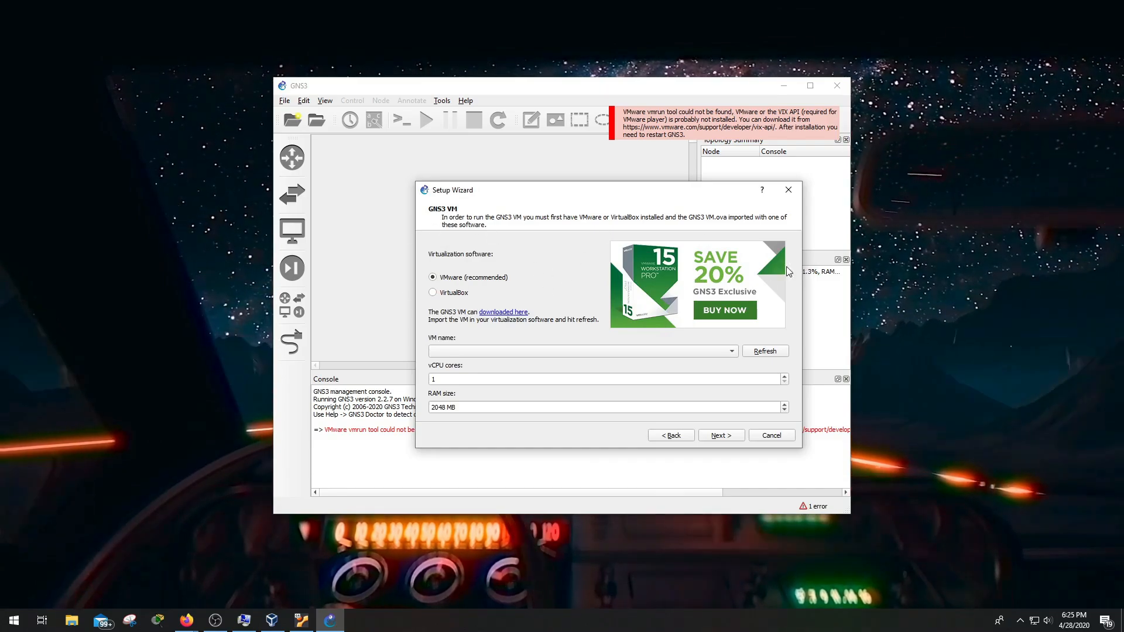
Run the GNS3 VM in VirtualBox with 4 vCPU cores and 4096 MB RAM, then finish
{"action": "left_click", "coordinate": [433, 294]}
{"action": "left_click", "coordinate": [450, 379]}
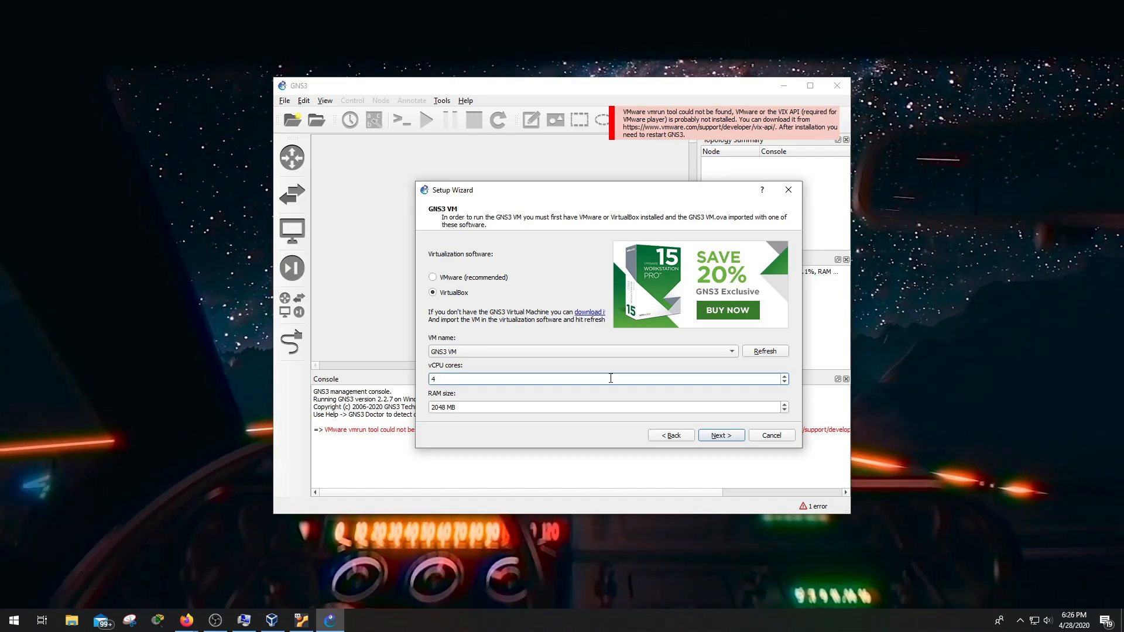
{"action": "left_click", "coordinate": [458, 406]}
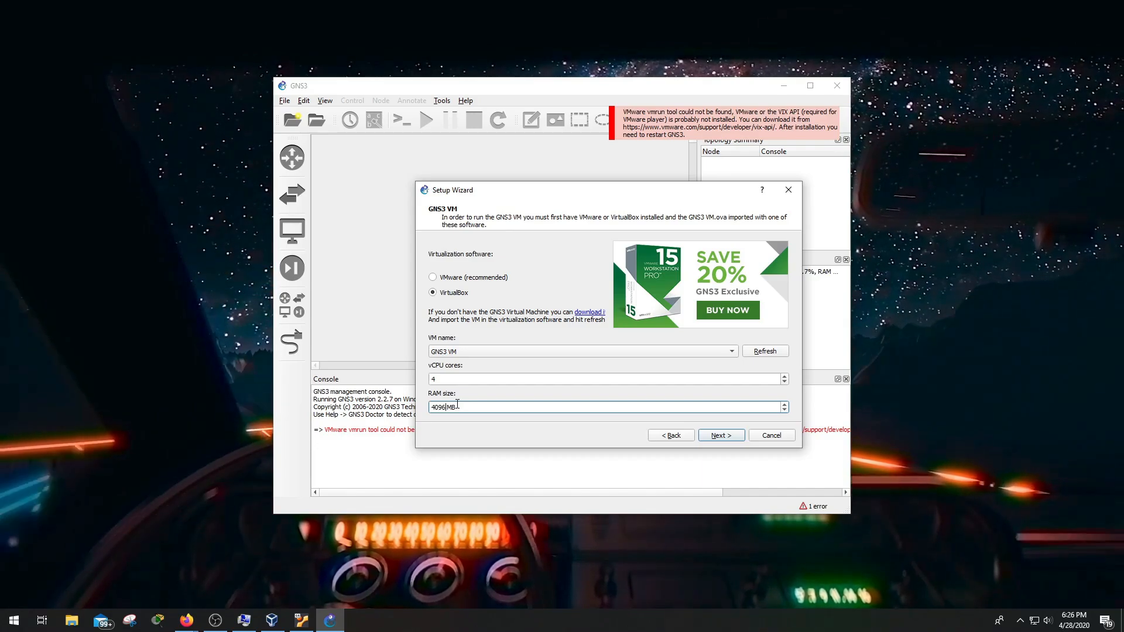
{"action": "left_click", "coordinate": [721, 439]}
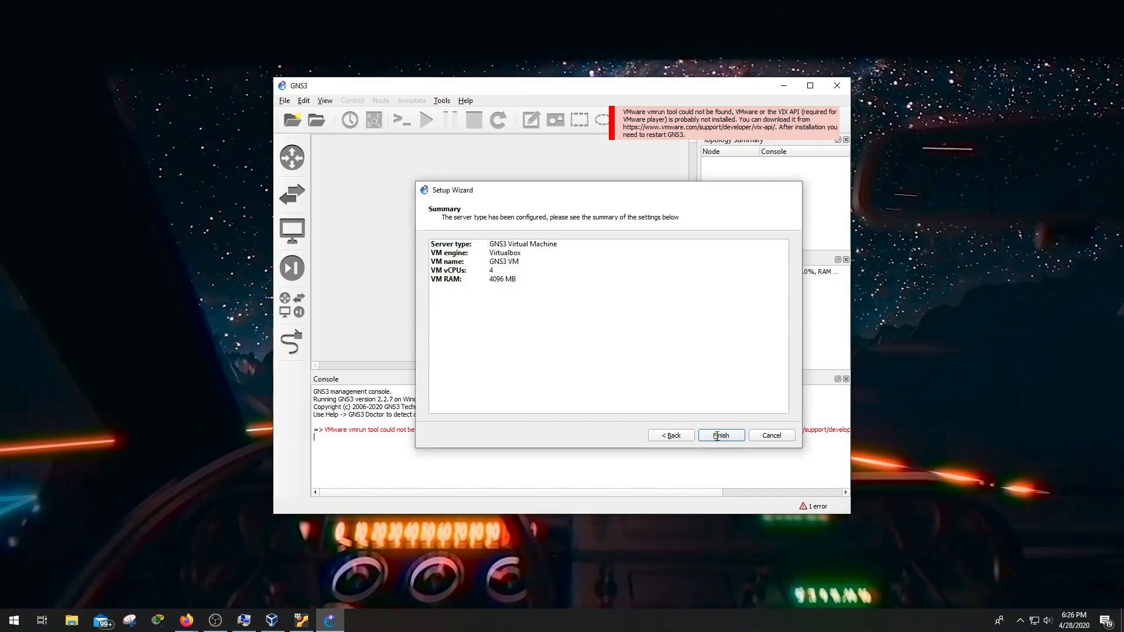
{"action": "left_click", "coordinate": [717, 436]}
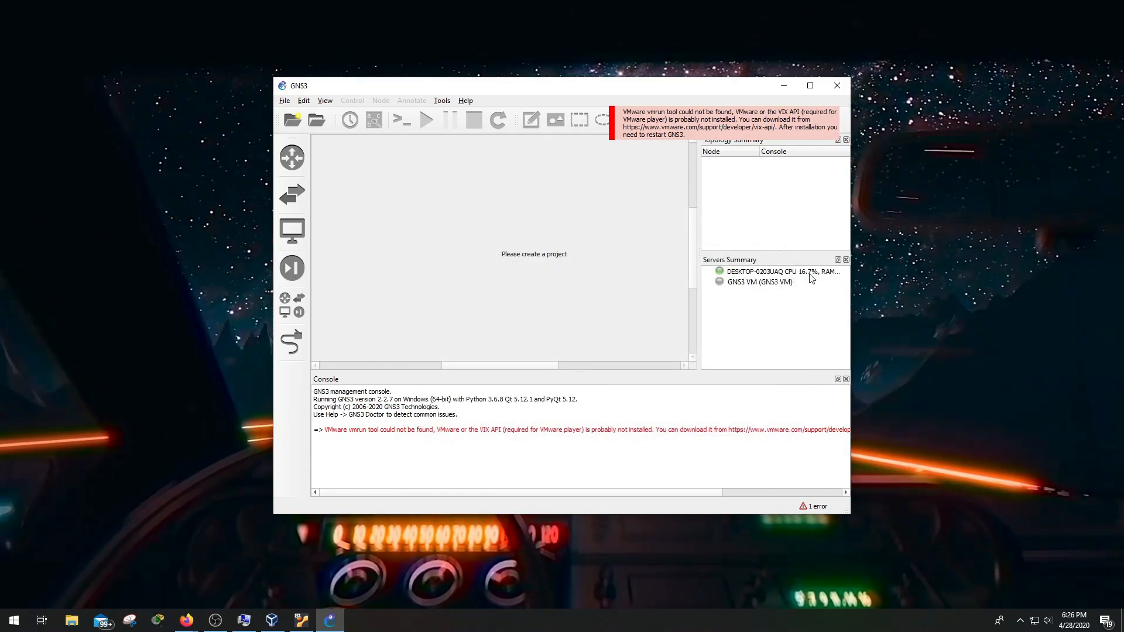
Check the GNS3 VM entry in Servers Summary, close GNS3 and select its desktop shortcut
{"action": "left_click", "coordinate": [729, 284]}
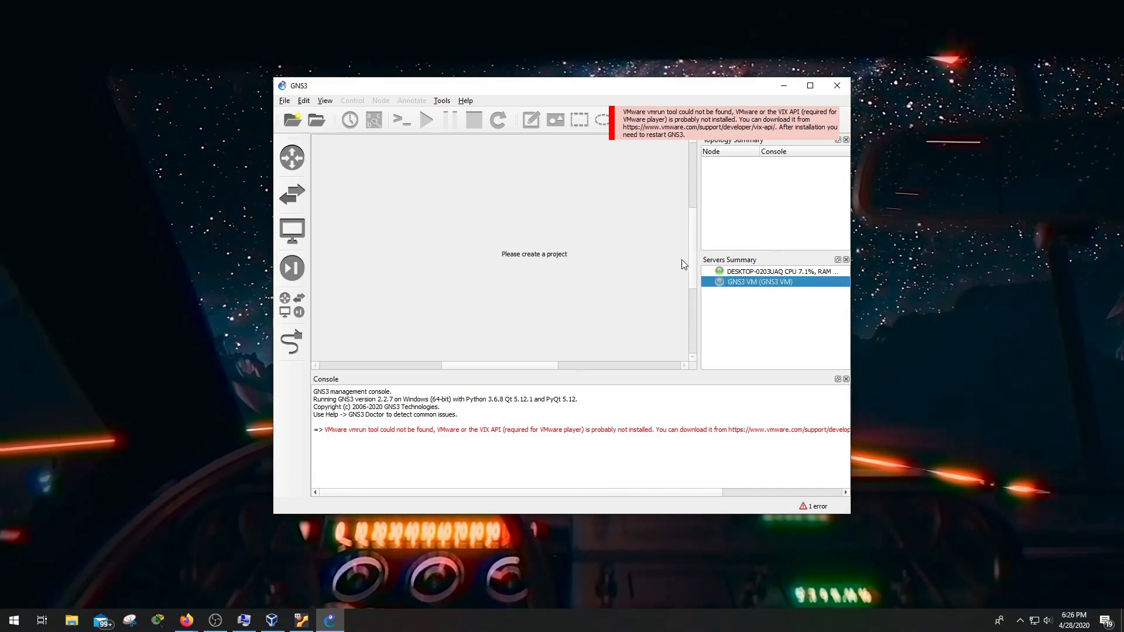
{"action": "left_click_drag", "start_coordinate": [668, 92], "coordinate": [586, 103]}
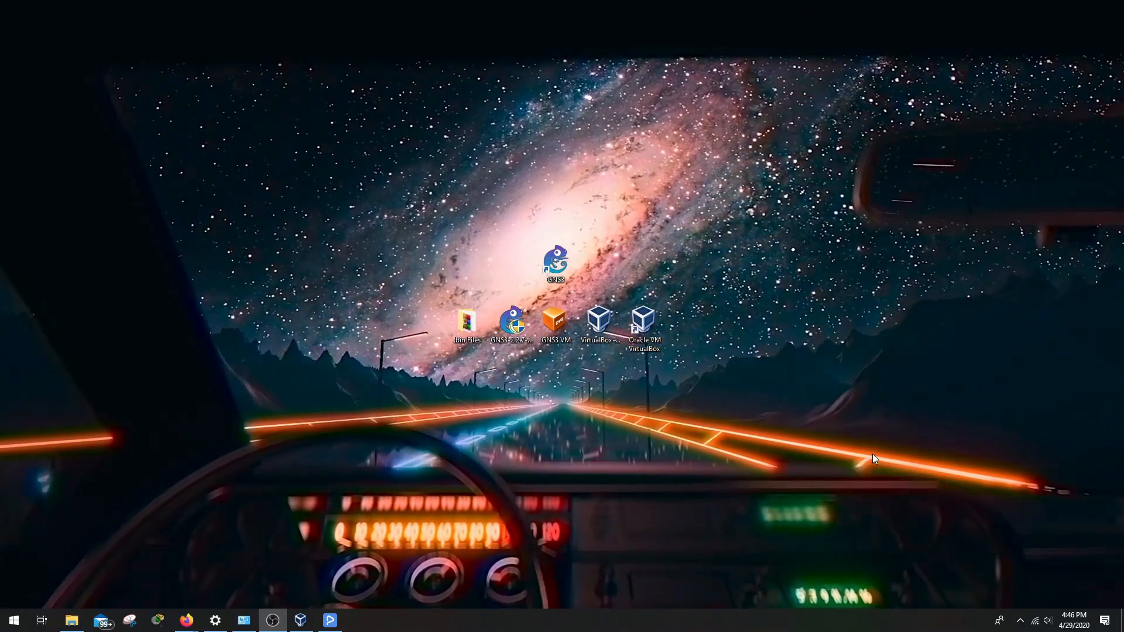
{"action": "left_click", "coordinate": [556, 261]}
Relaunch GNS3, then check and hide the VirtualBox Manager window
{"action": "double_click", "coordinate": [556, 261]}
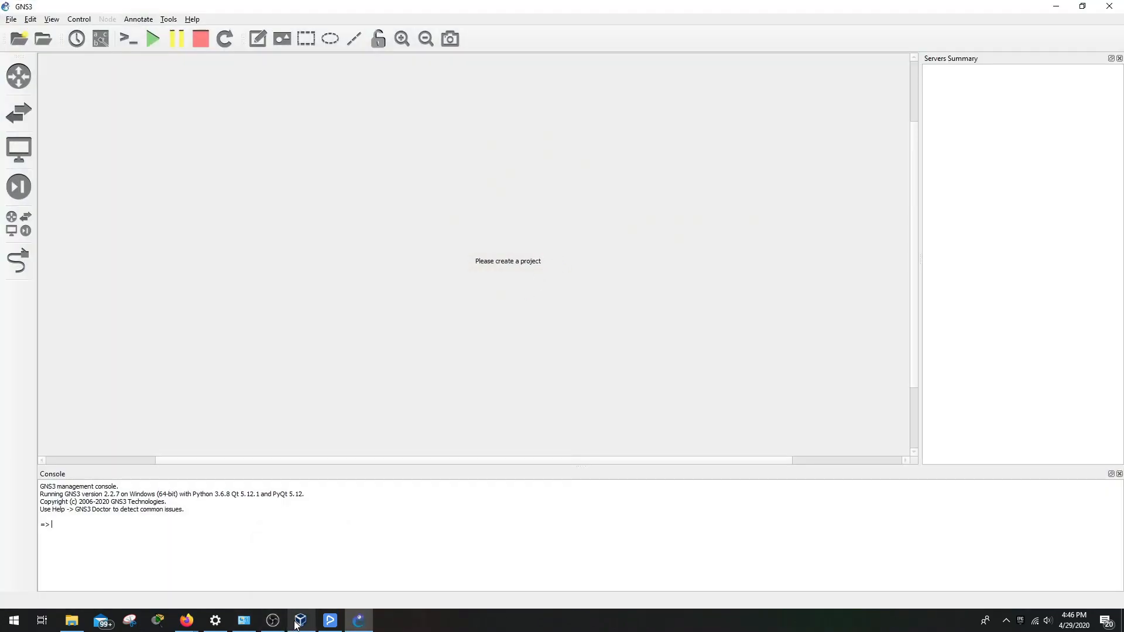
{"action": "mouse_move", "coordinate": [299, 623]}
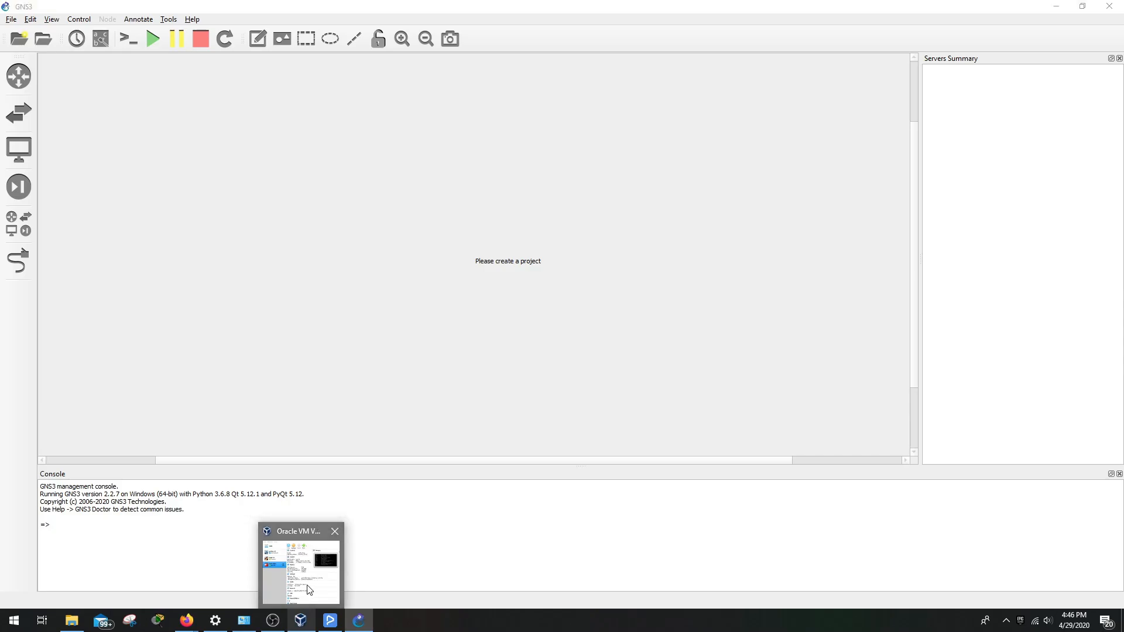
{"action": "left_click", "coordinate": [298, 621]}
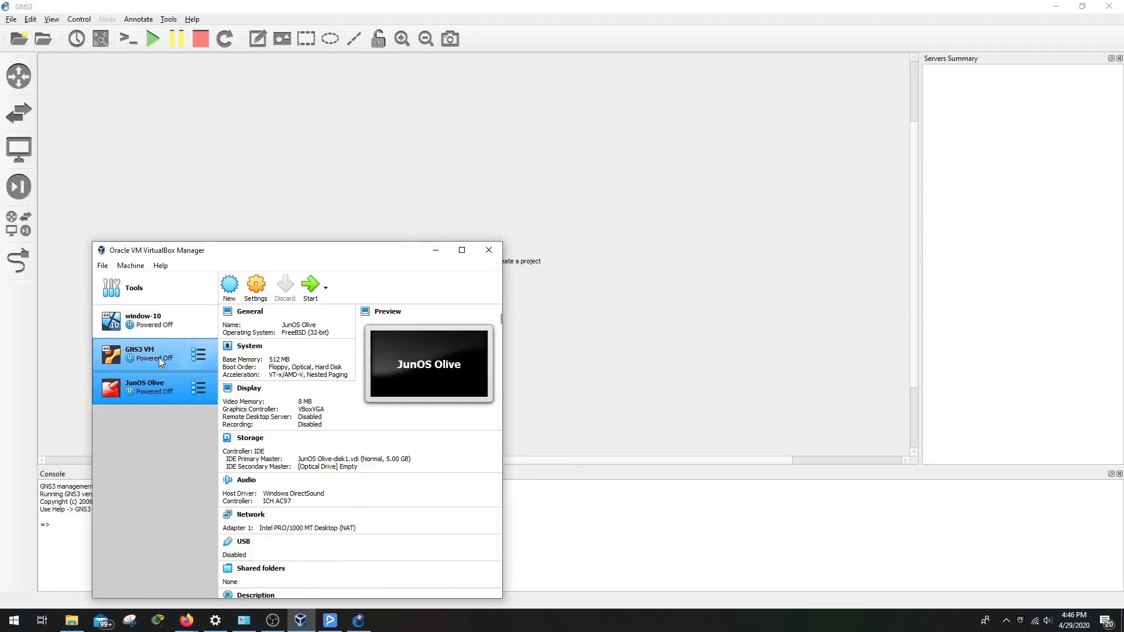
{"action": "left_click", "coordinate": [435, 251]}
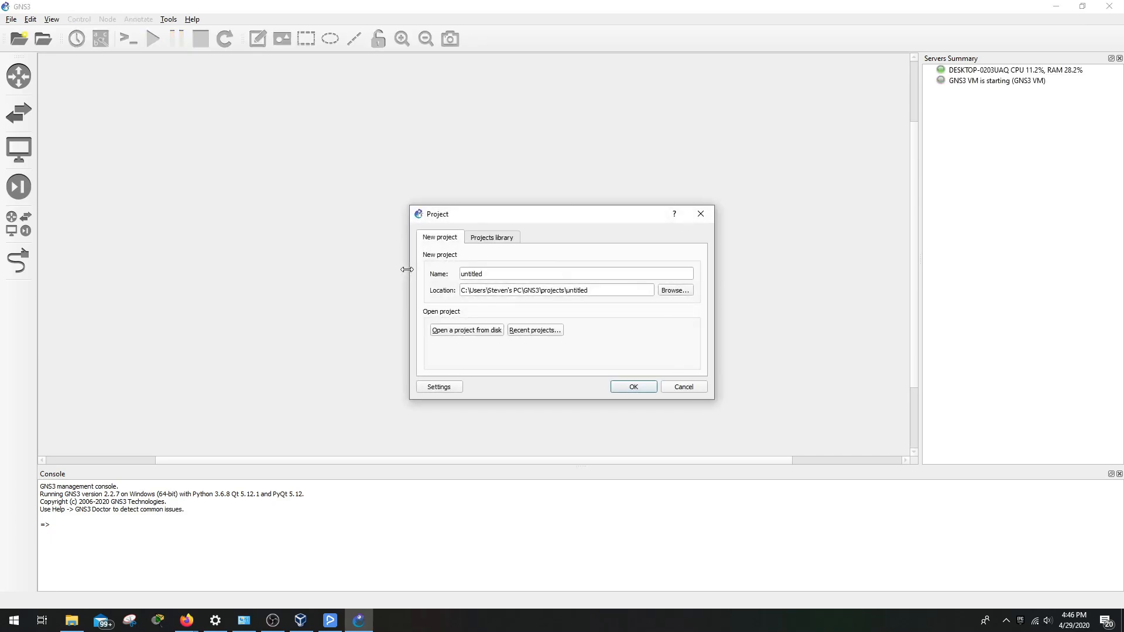
Create a new GNS3 project named 'Project'
{"action": "double_click", "coordinate": [494, 273]}
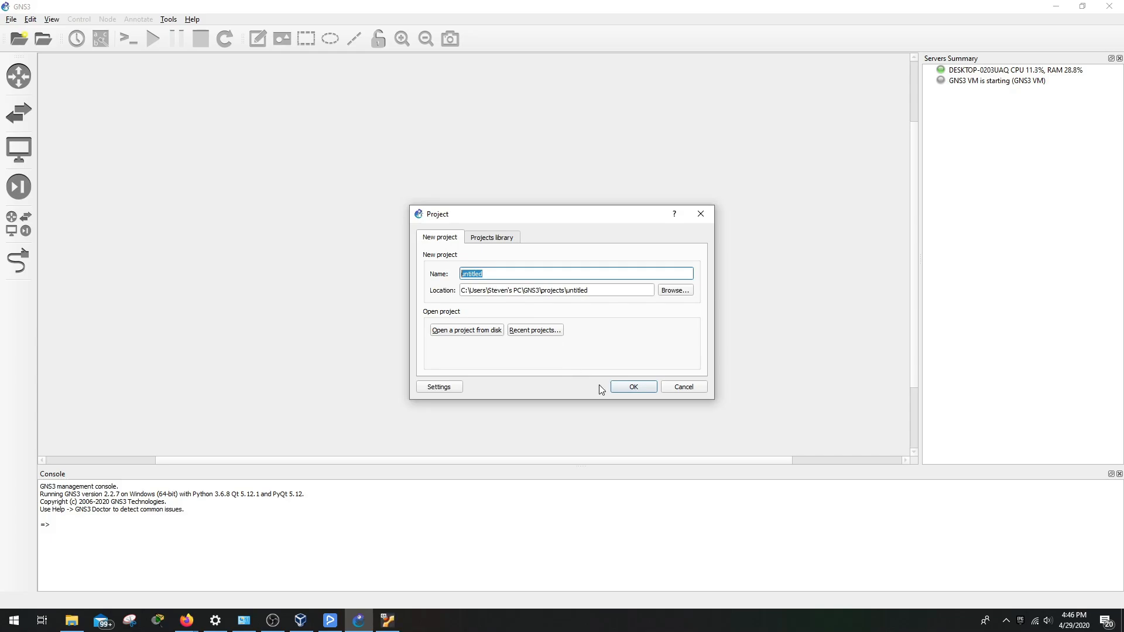
{"action": "type", "text": "Project"}
{"action": "left_click", "coordinate": [623, 387]}
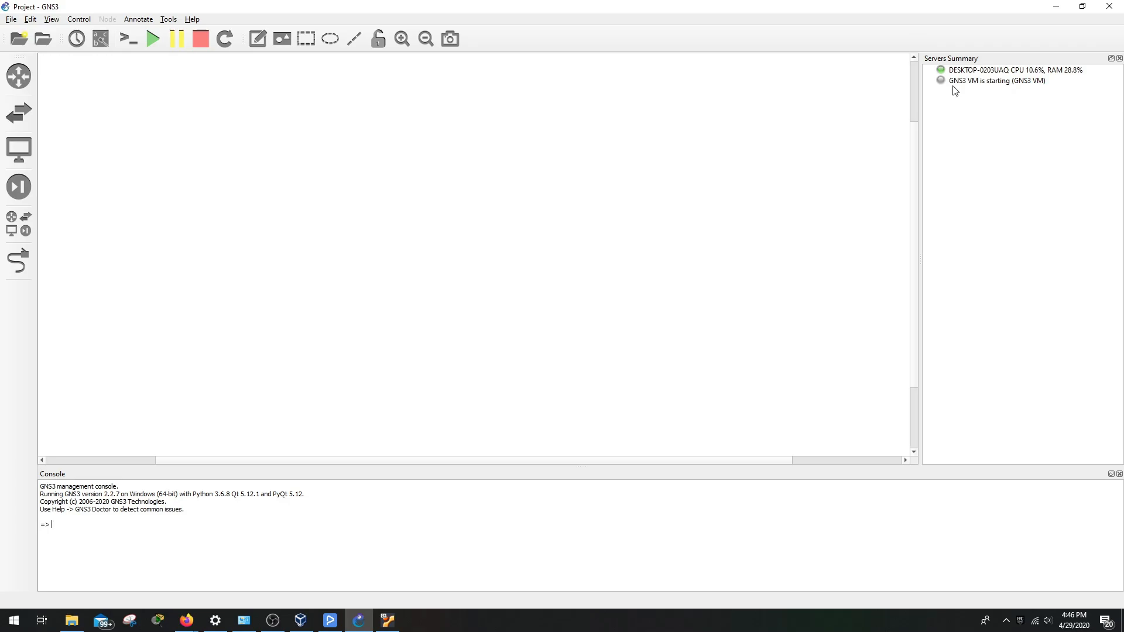
Boot the GNS3 VM past GRUB and its info screen, then minimize its VirtualBox window
{"action": "mouse_move", "coordinate": [376, 629]}
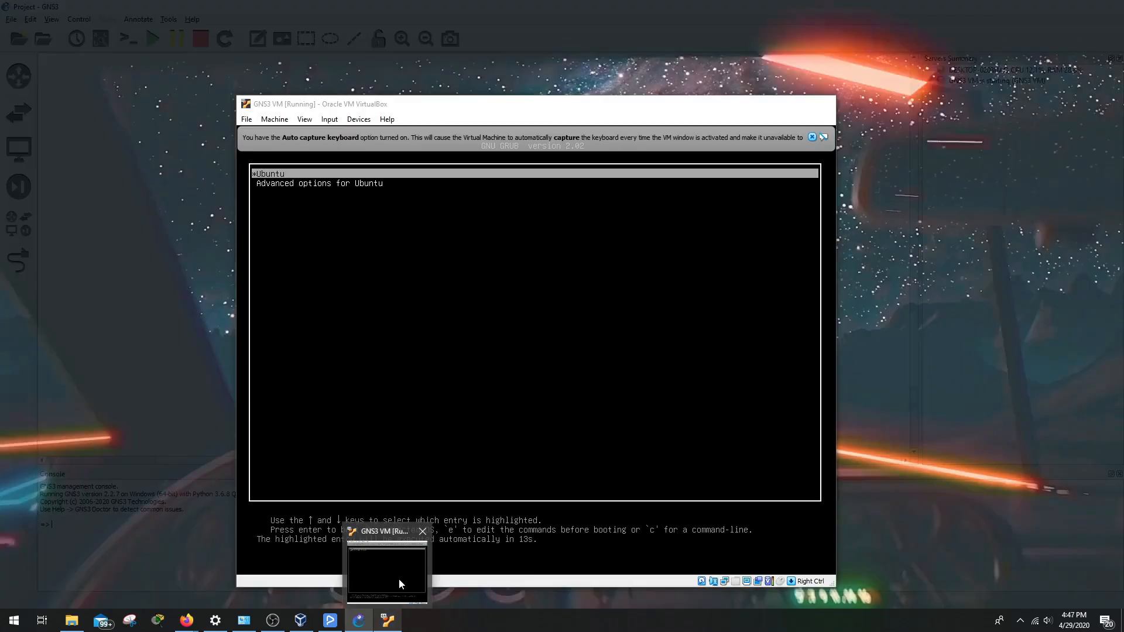
{"action": "left_click", "coordinate": [399, 578]}
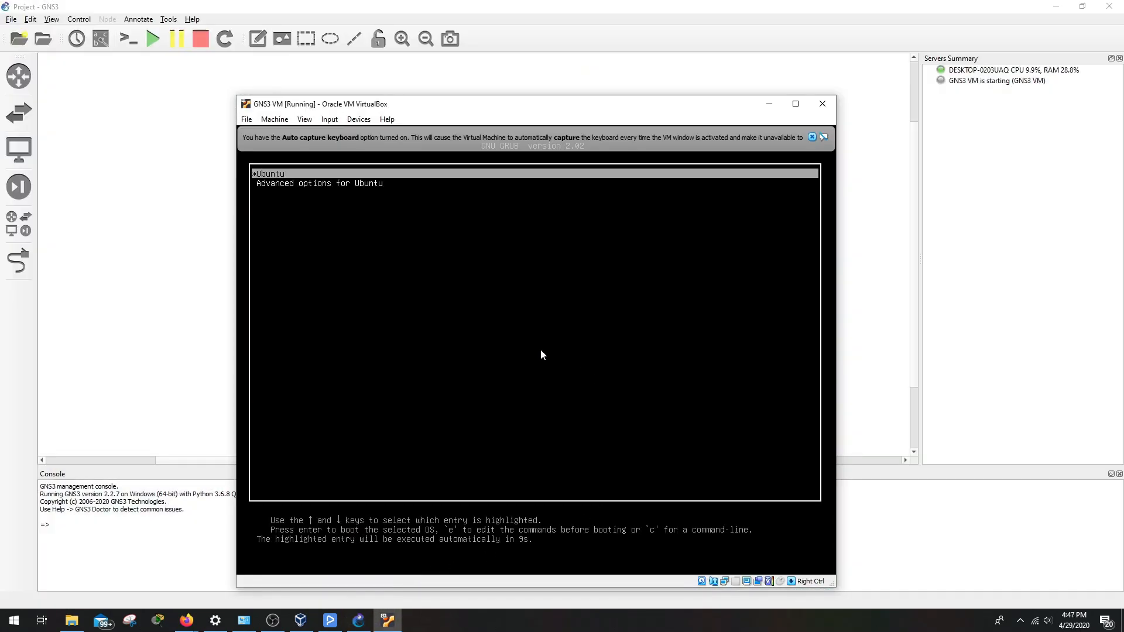
{"action": "key", "text": "Return"}
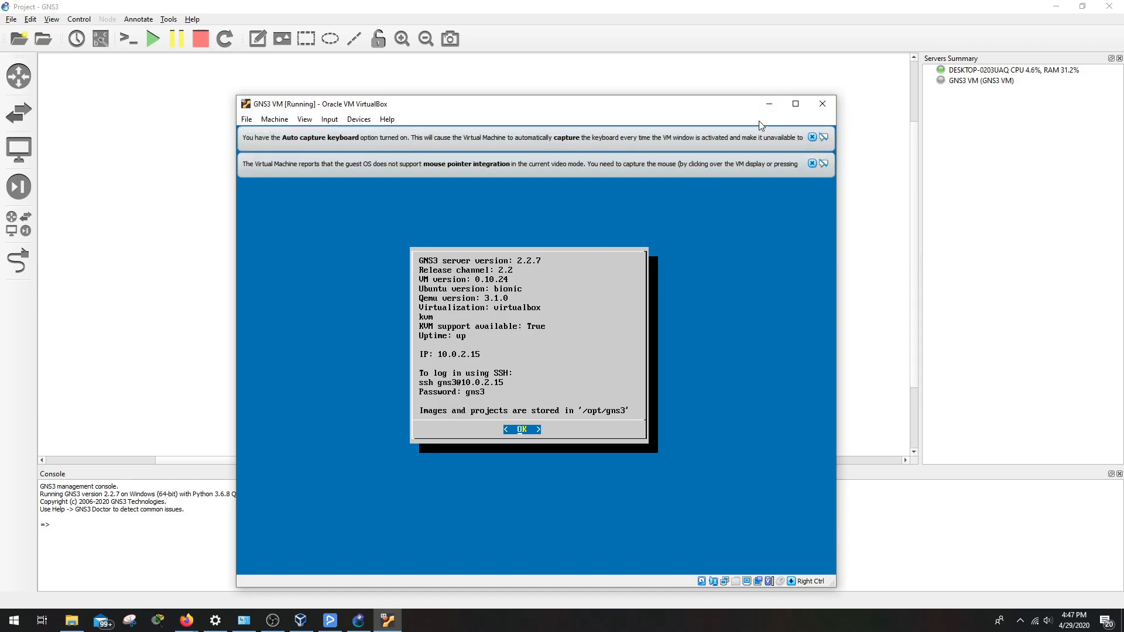
{"action": "key", "text": "Return"}
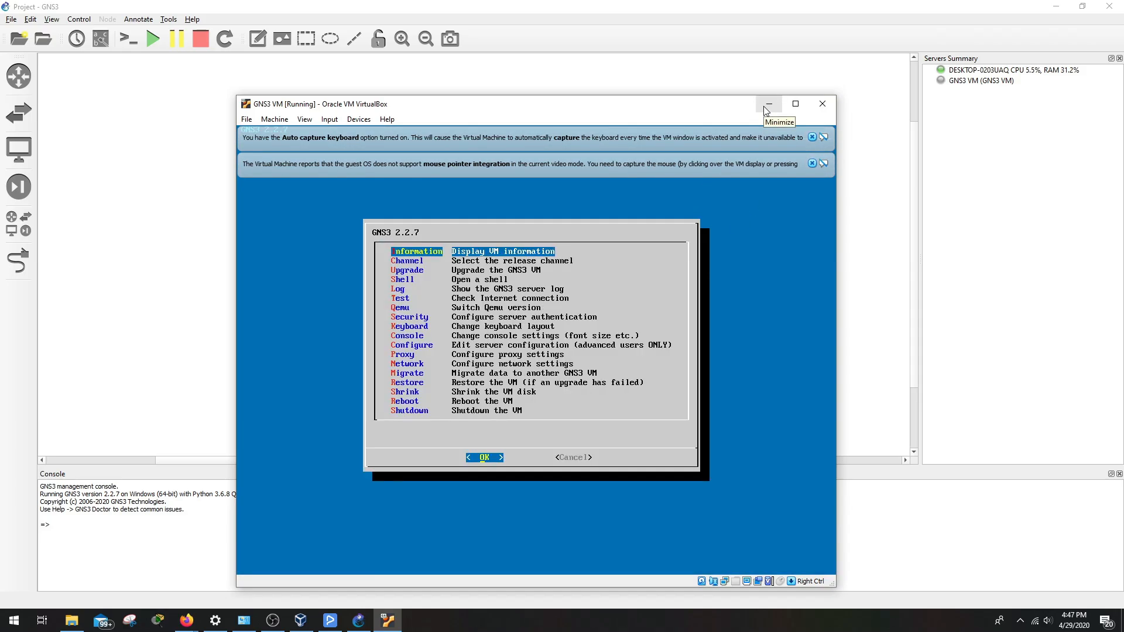
{"action": "left_click", "coordinate": [769, 104]}
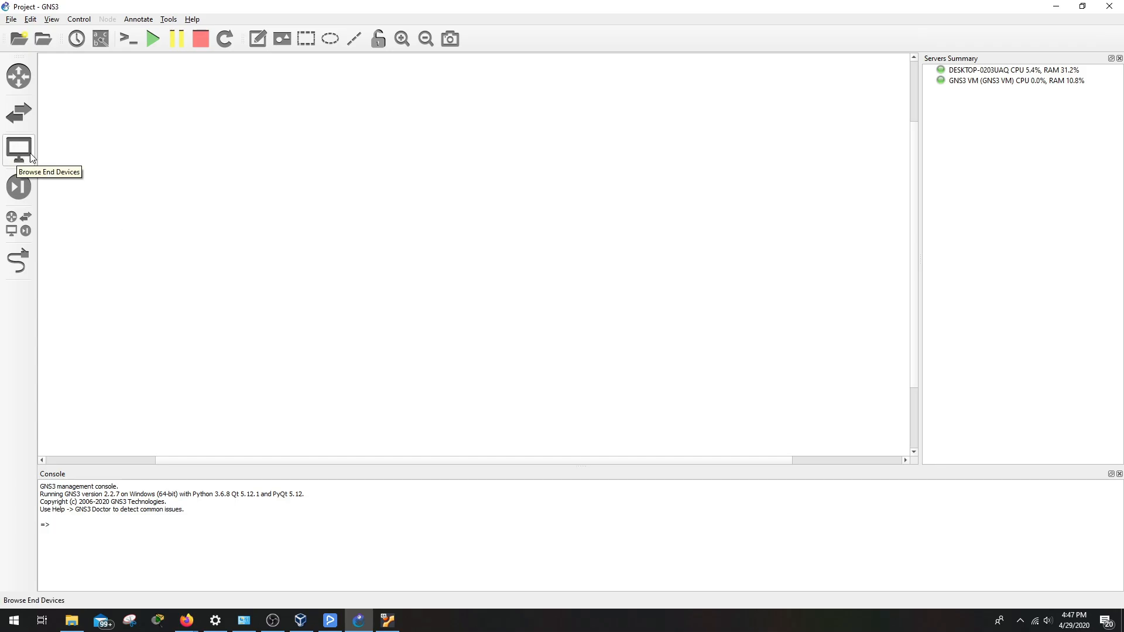
Add an Ethernet switch, Switch1, running on the GNS3 VM server
{"action": "left_click", "coordinate": [20, 117]}
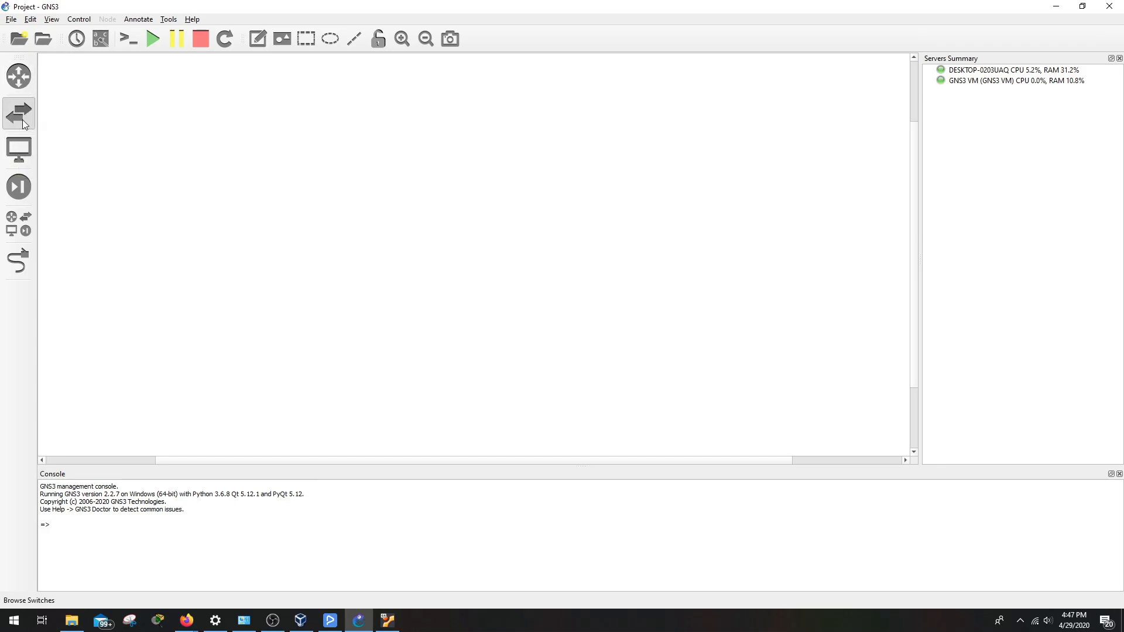
{"action": "left_click_drag", "start_coordinate": [93, 128], "coordinate": [533, 232]}
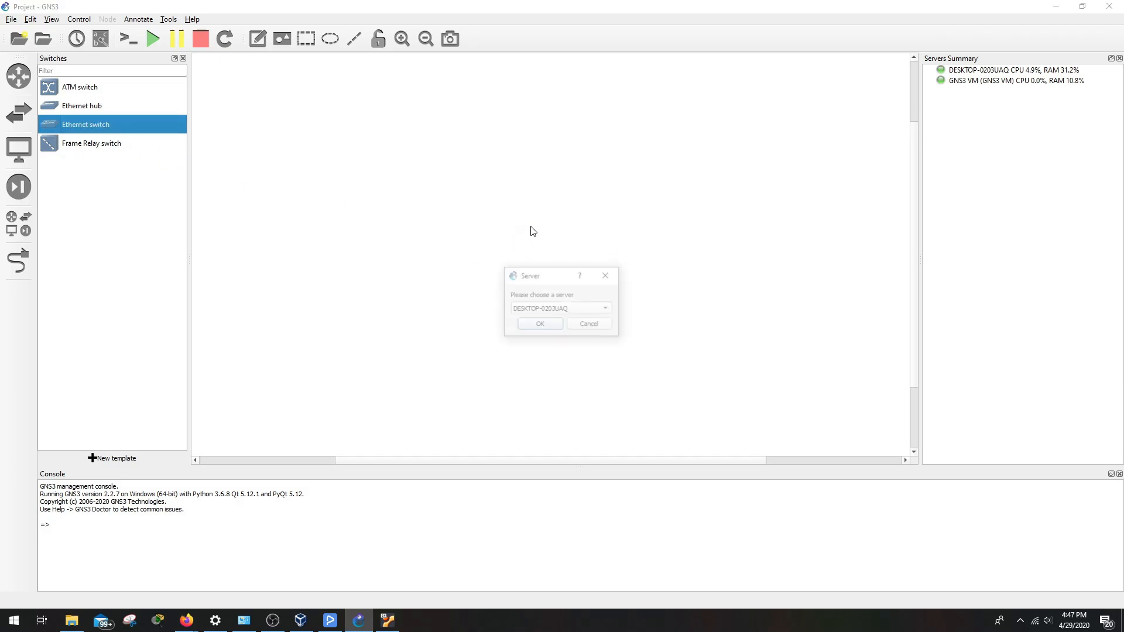
{"action": "left_click", "coordinate": [554, 314]}
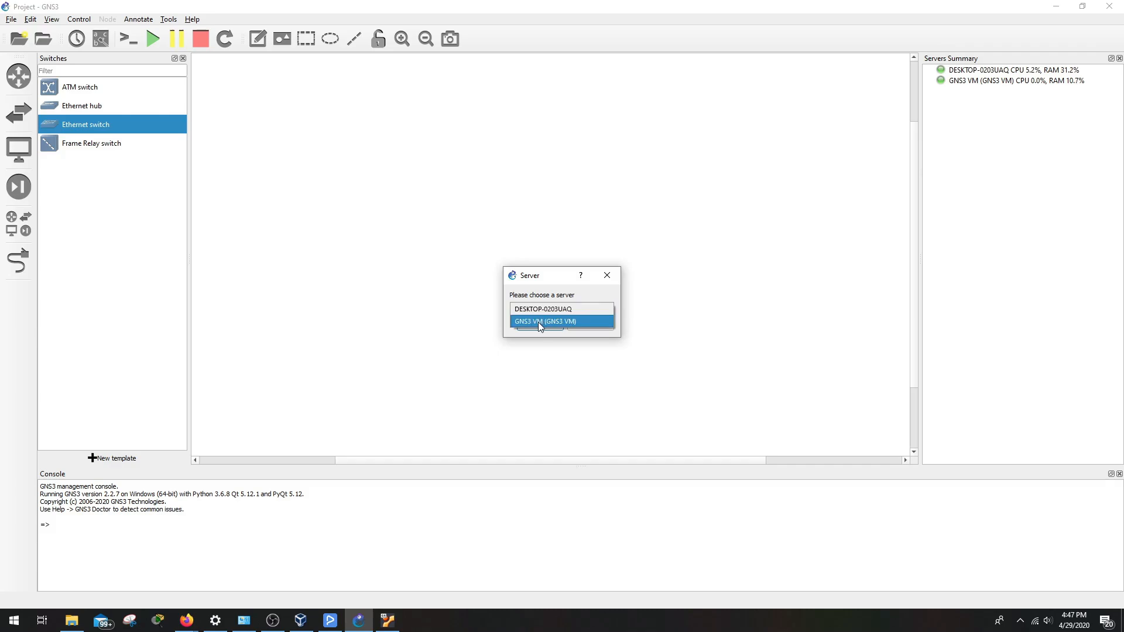
{"action": "left_click", "coordinate": [538, 321]}
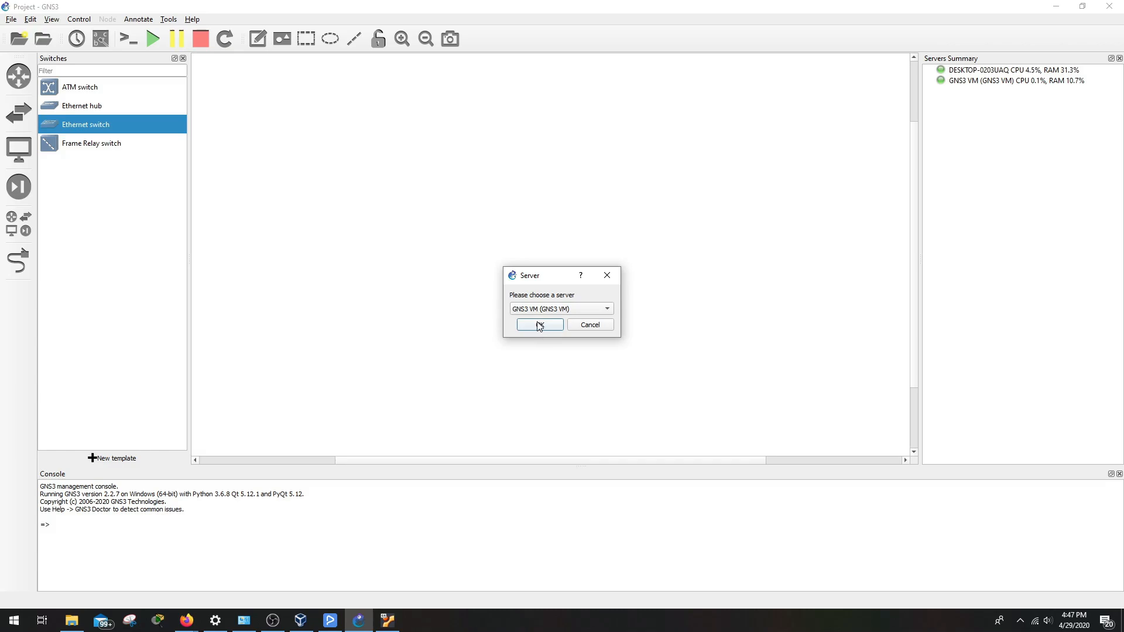
{"action": "left_click", "coordinate": [539, 325]}
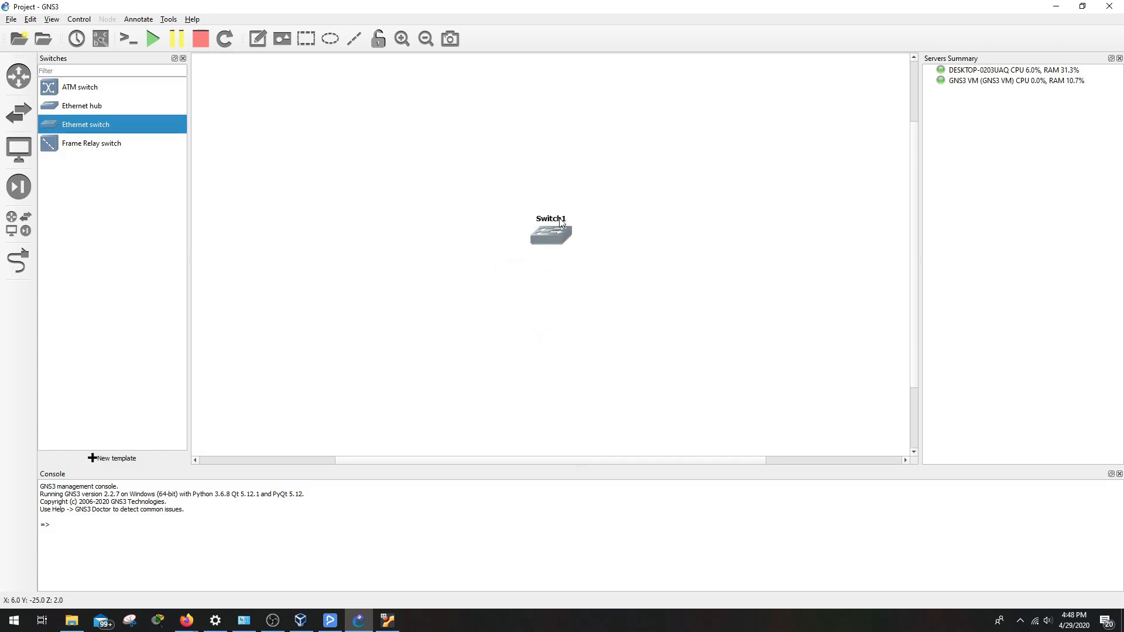
{"action": "left_click", "coordinate": [930, 81]}
Add two VPCS hosts, PC1 and PC2, on the GNS3 VM server
{"action": "left_click", "coordinate": [19, 150]}
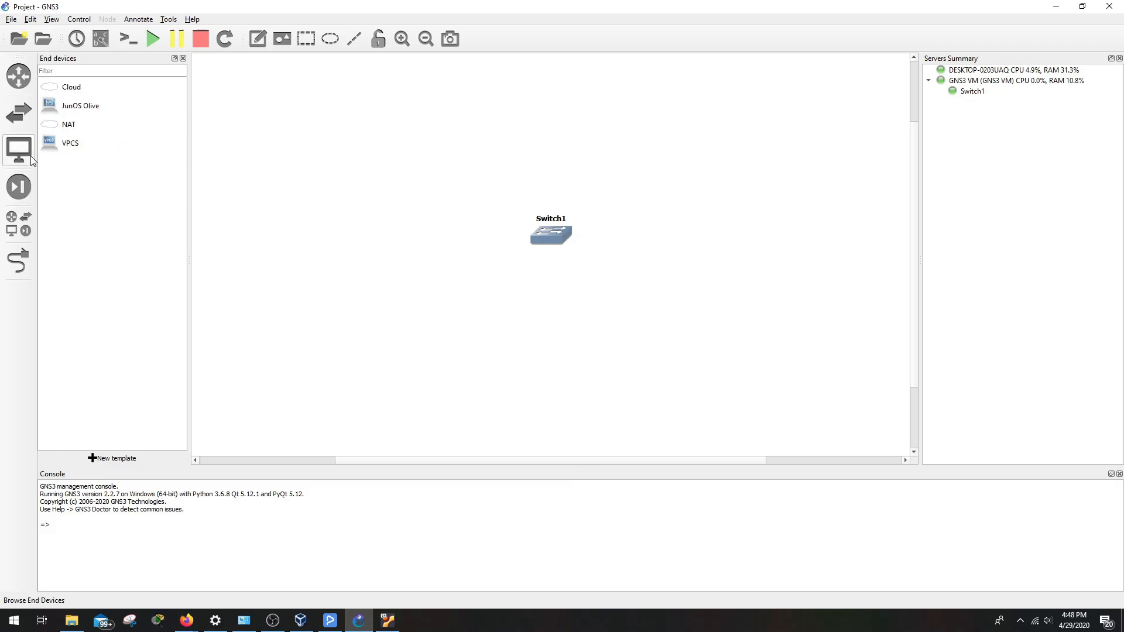
{"action": "left_click", "coordinate": [76, 144]}
{"action": "left_click_drag", "start_coordinate": [76, 144], "coordinate": [430, 241]}
{"action": "left_click", "coordinate": [554, 308]}
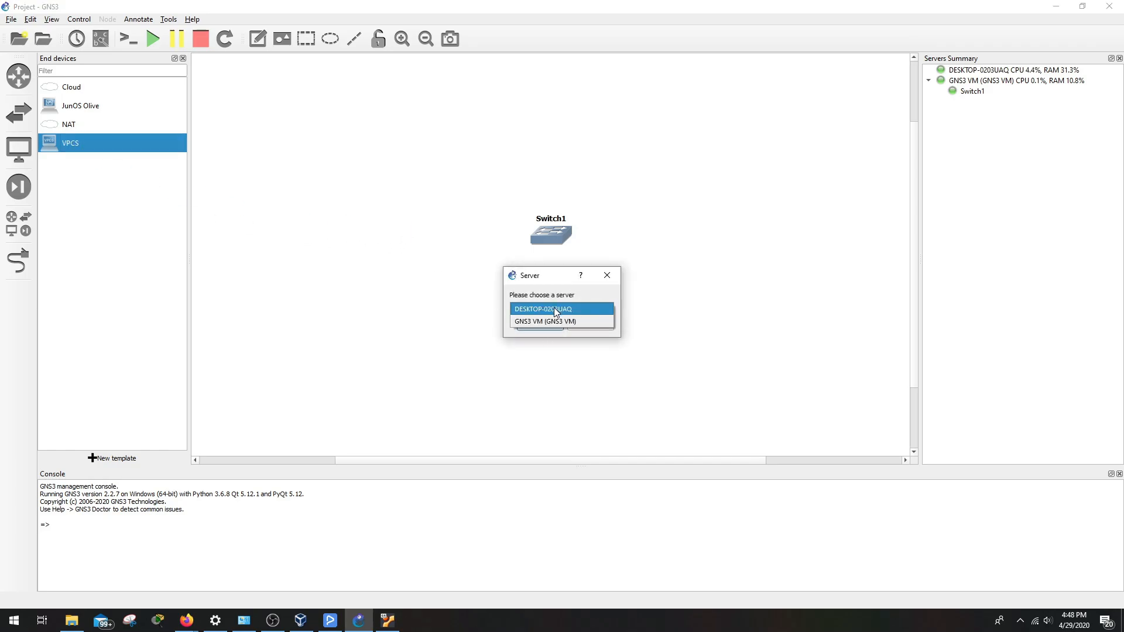
{"action": "left_click", "coordinate": [553, 321]}
{"action": "left_click", "coordinate": [543, 325]}
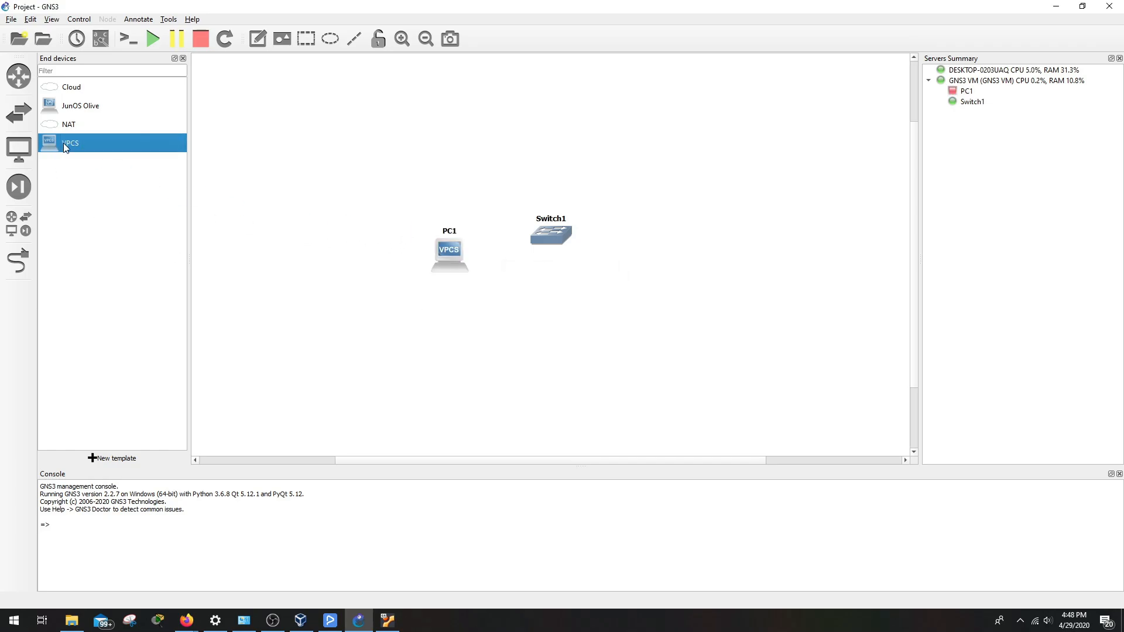
{"action": "left_click_drag", "start_coordinate": [67, 143], "coordinate": [660, 257]}
{"action": "left_click", "coordinate": [543, 326]}
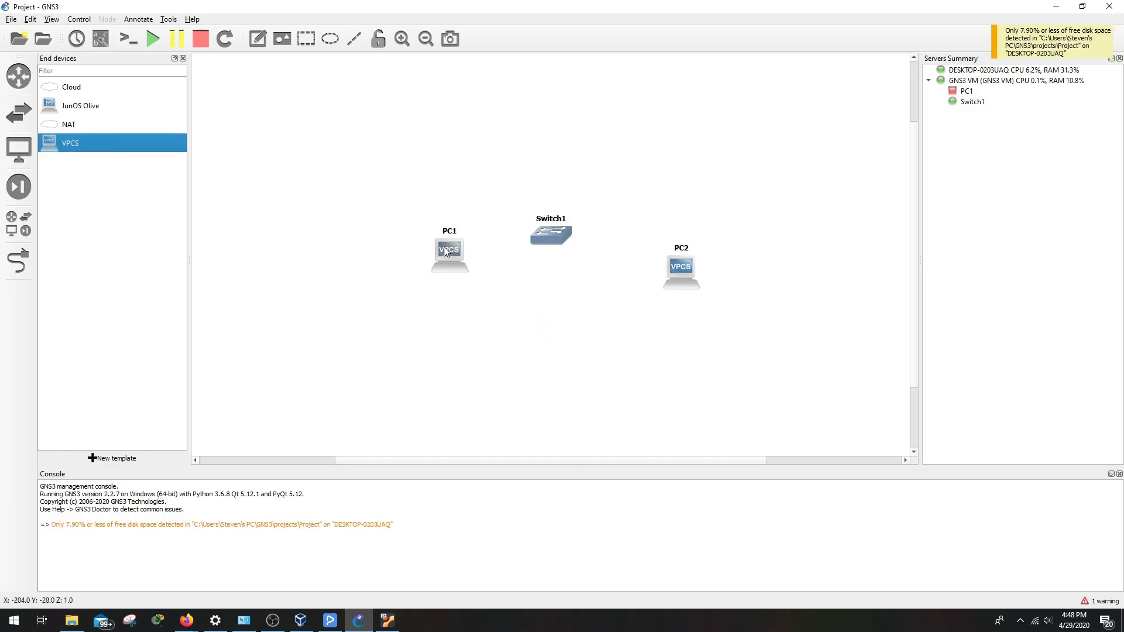
Line up PC1 and PC2 level with Switch1, one on each side
{"action": "left_click_drag", "start_coordinate": [444, 246], "coordinate": [434, 234]}
{"action": "left_click_drag", "start_coordinate": [679, 278], "coordinate": [650, 246]}
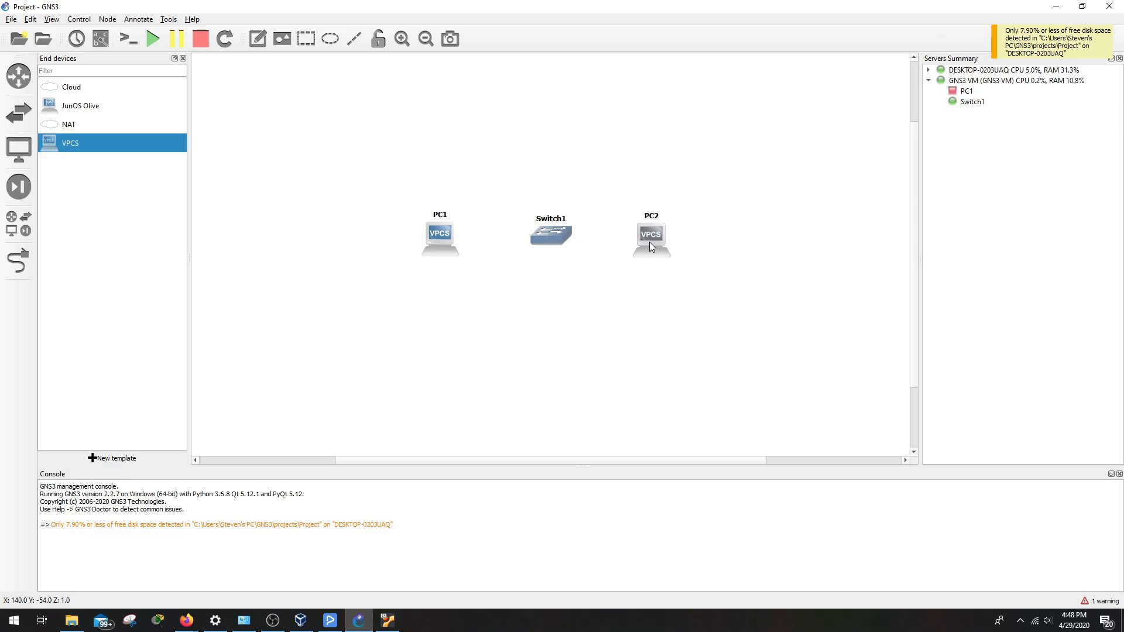
{"action": "left_click", "coordinate": [582, 313]}
{"action": "left_click_drag", "start_coordinate": [384, 130], "coordinate": [658, 336]}
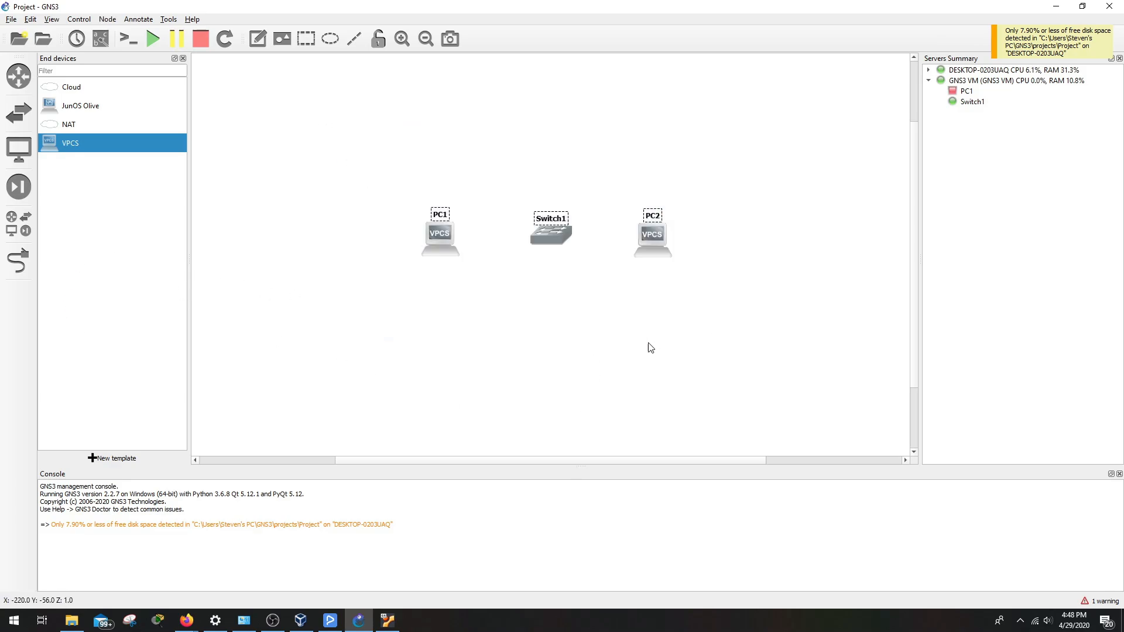
{"action": "left_click", "coordinate": [641, 345]}
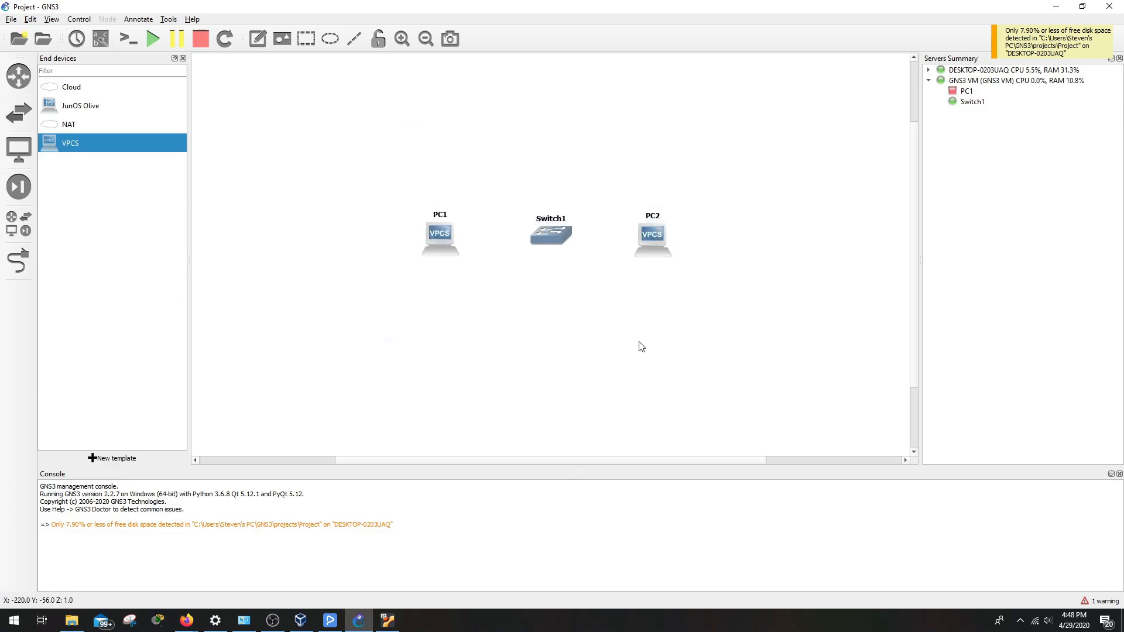
Cable PC1 Ethernet0 to Switch1 Ethernet0 and PC2 Ethernet0 to Switch1 Ethernet1
{"action": "left_click", "coordinate": [19, 265]}
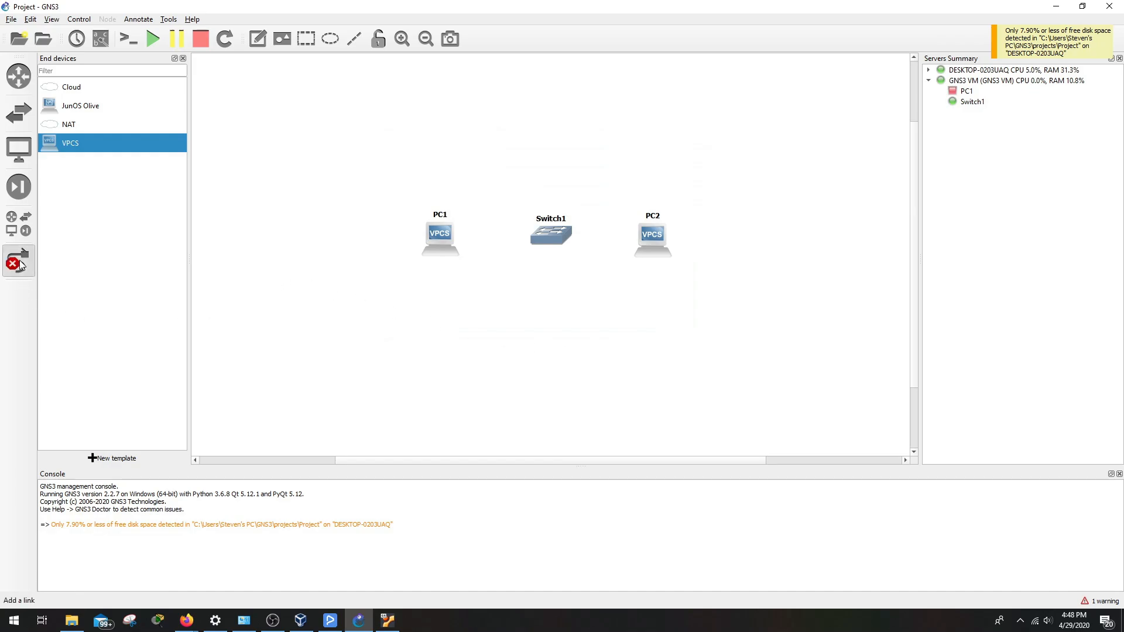
{"action": "left_click", "coordinate": [448, 242]}
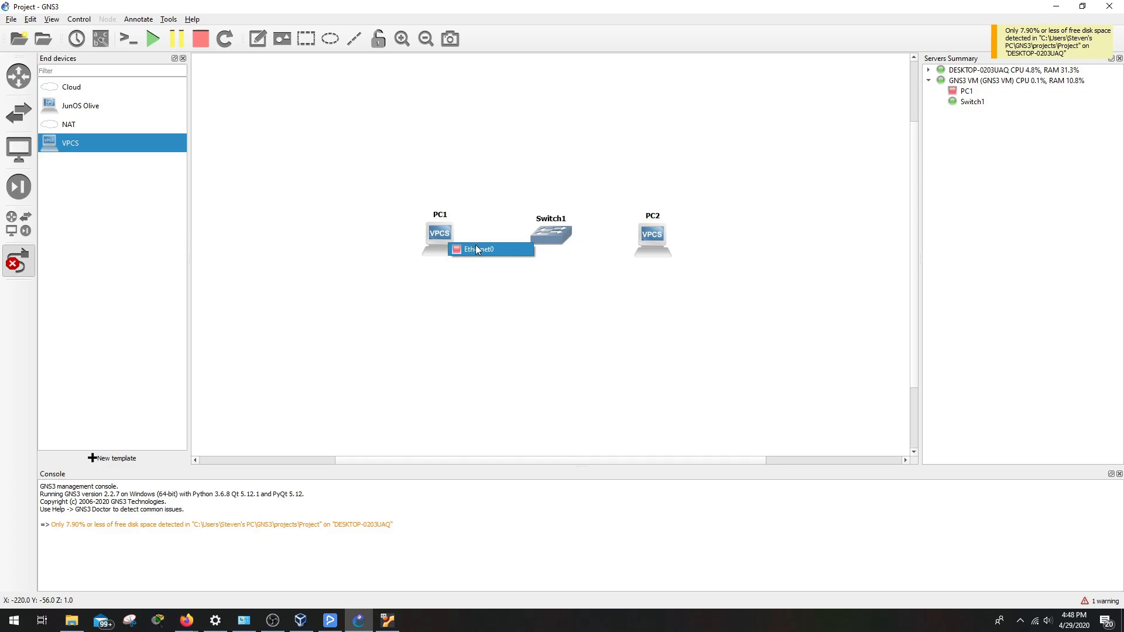
{"action": "left_click", "coordinate": [475, 245]}
{"action": "left_click", "coordinate": [547, 233]}
{"action": "left_click", "coordinate": [569, 240]}
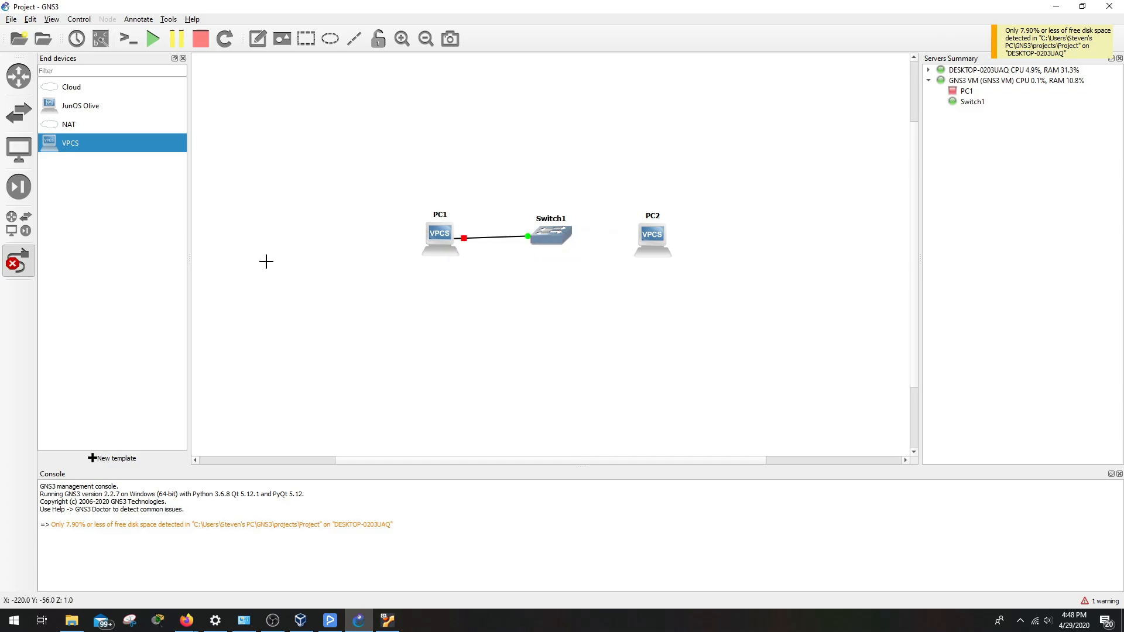
{"action": "left_click", "coordinate": [653, 240]}
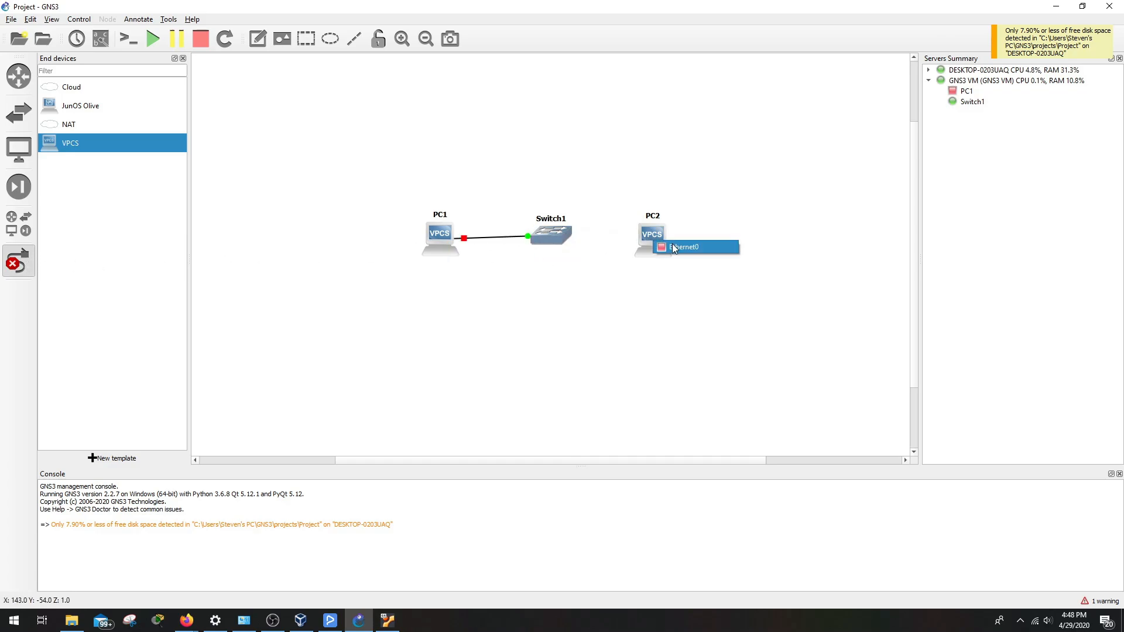
{"action": "left_click", "coordinate": [672, 243]}
{"action": "left_click", "coordinate": [563, 234]}
{"action": "left_click", "coordinate": [585, 254]}
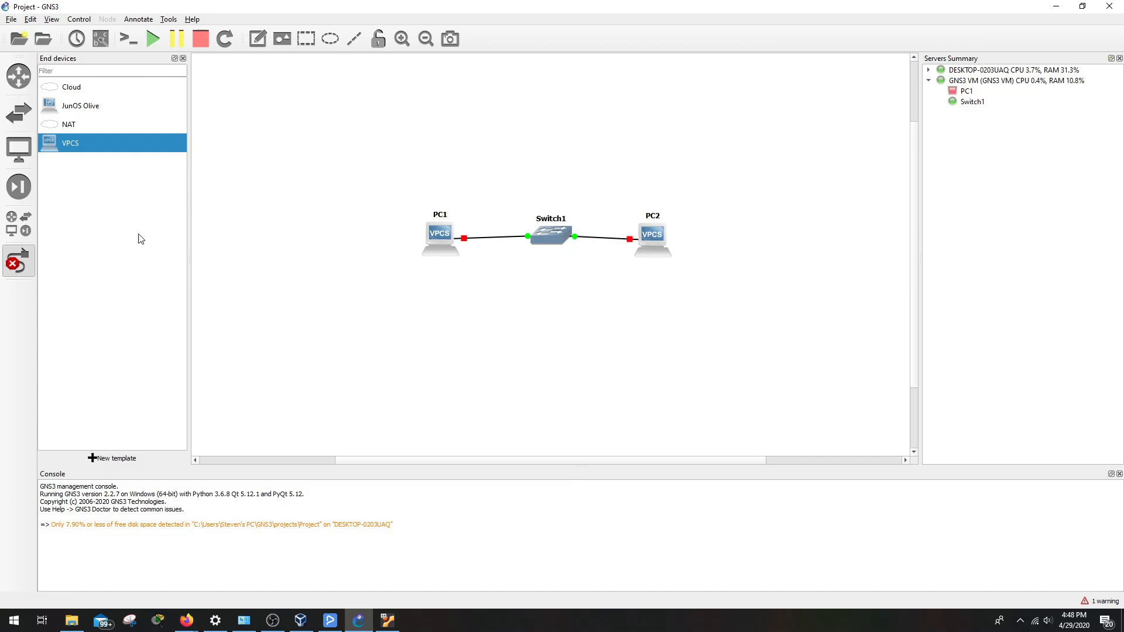
{"action": "left_click", "coordinate": [18, 261]}
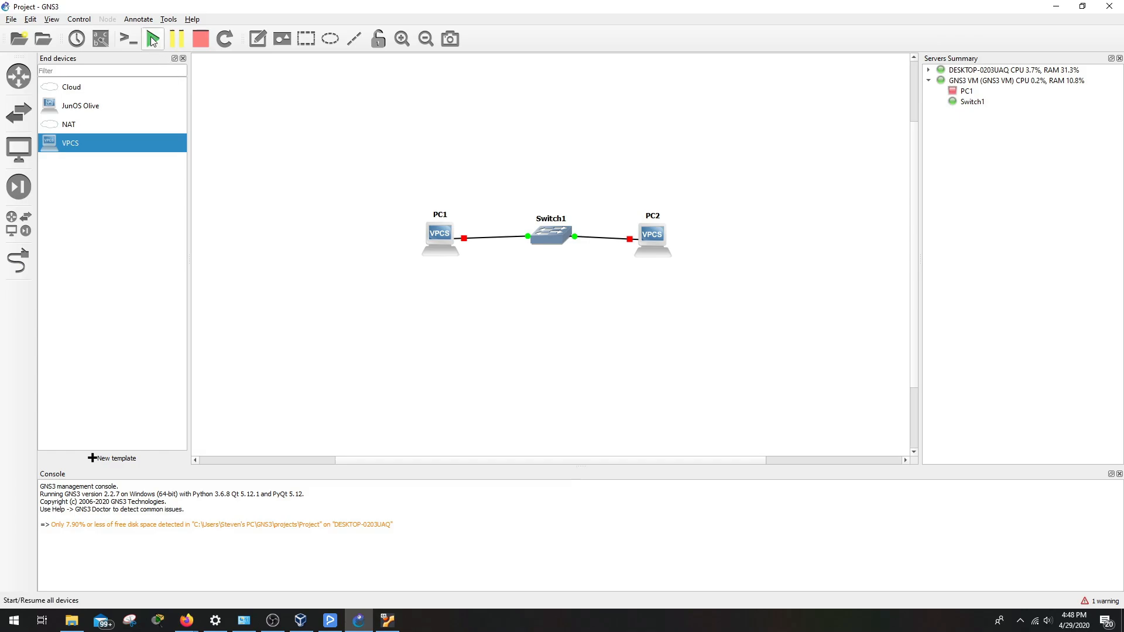
Start all devices and nudge PC1 and PC2 into their final positions
{"action": "left_click", "coordinate": [153, 39]}
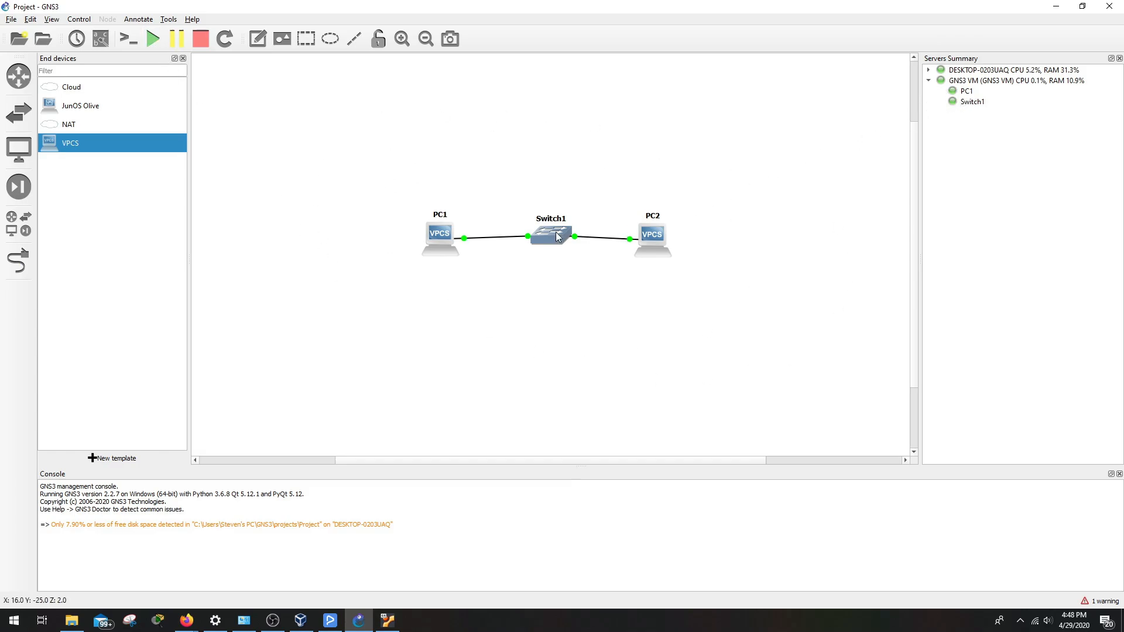
{"action": "left_click_drag", "start_coordinate": [434, 243], "coordinate": [428, 238]}
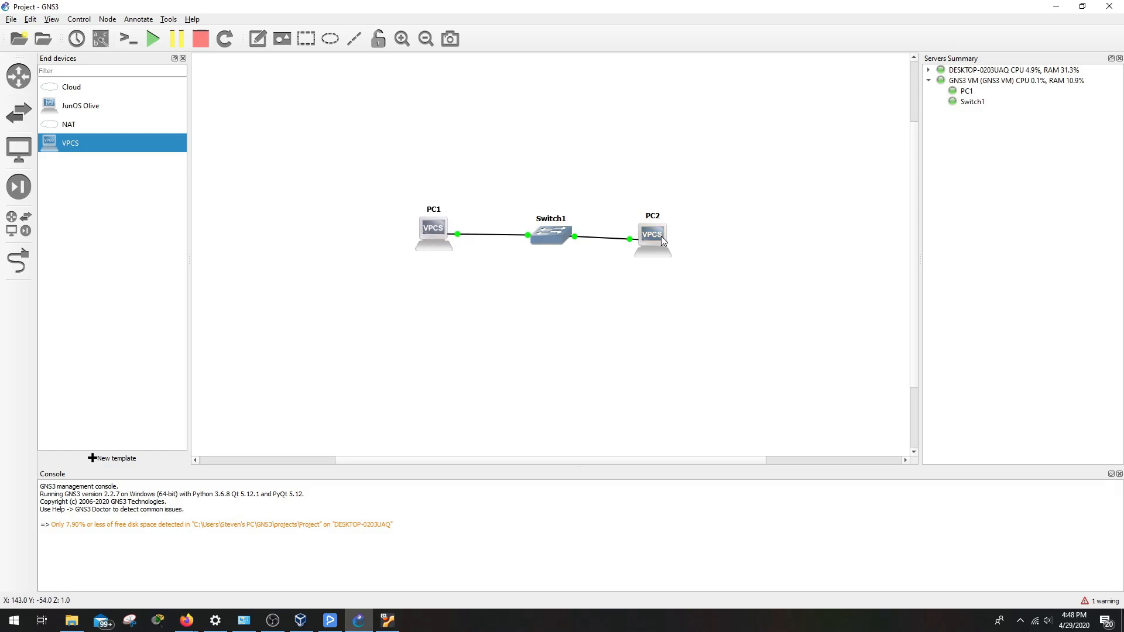
{"action": "left_click_drag", "start_coordinate": [662, 239], "coordinate": [673, 232]}
{"action": "left_click", "coordinate": [627, 297]}
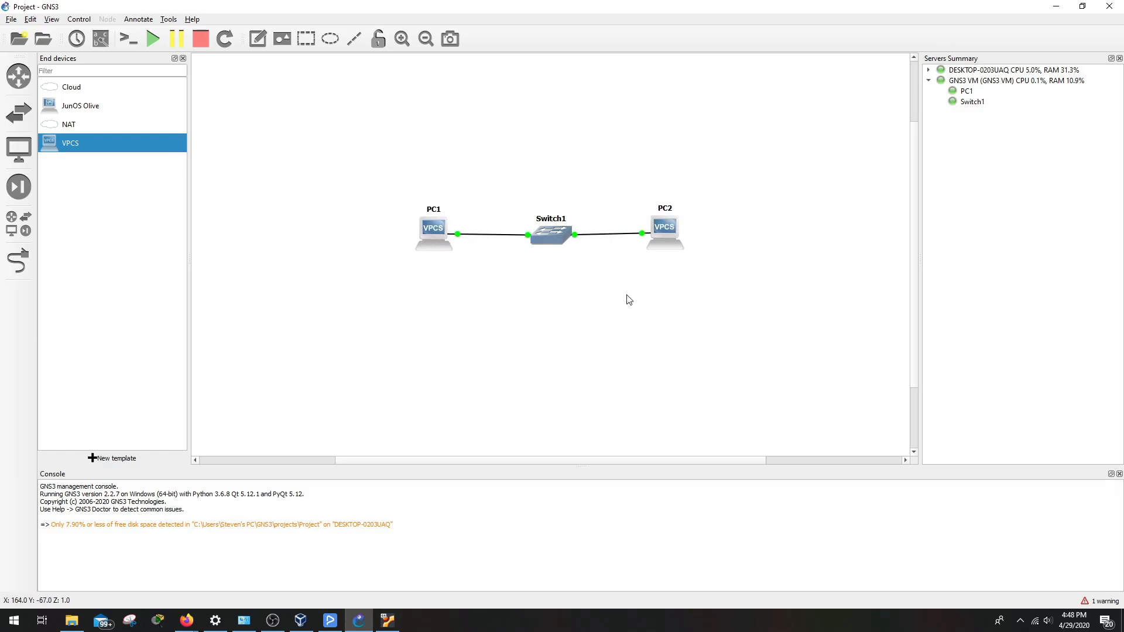
{"action": "left_click", "coordinate": [433, 245]}
Assign PC1 the address 10.10.0.1 with mask 255.255.255.0 in its VPCS console, then minimize it
{"action": "double_click", "coordinate": [433, 244]}
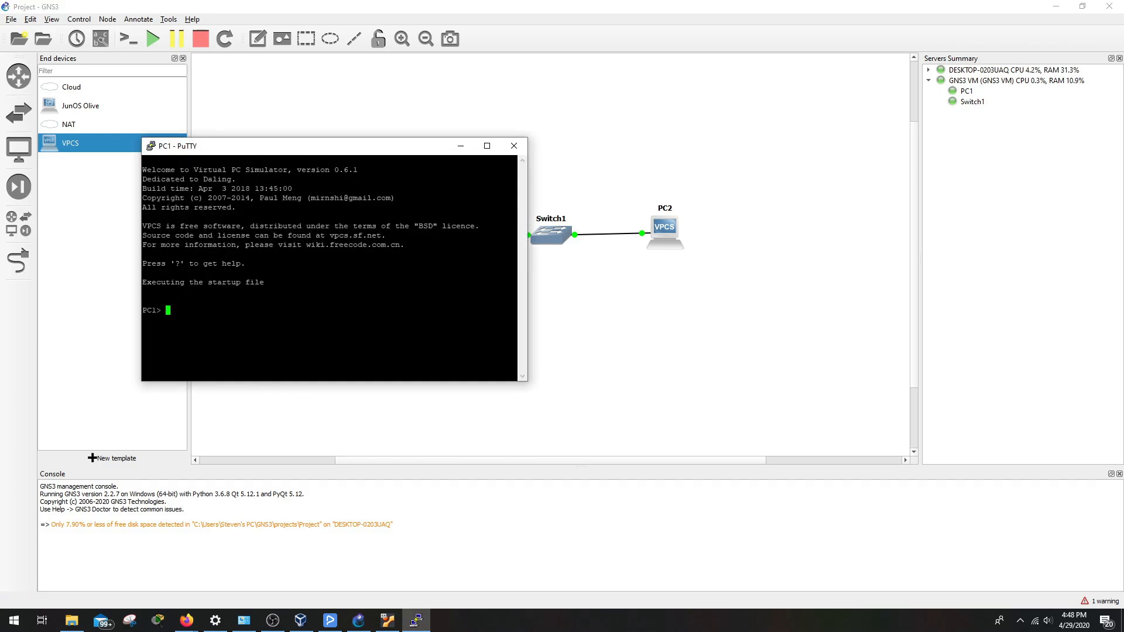
{"action": "type", "text": "ip 10.10.0.1 255.255.255.0"}
{"action": "key", "text": "Return"}
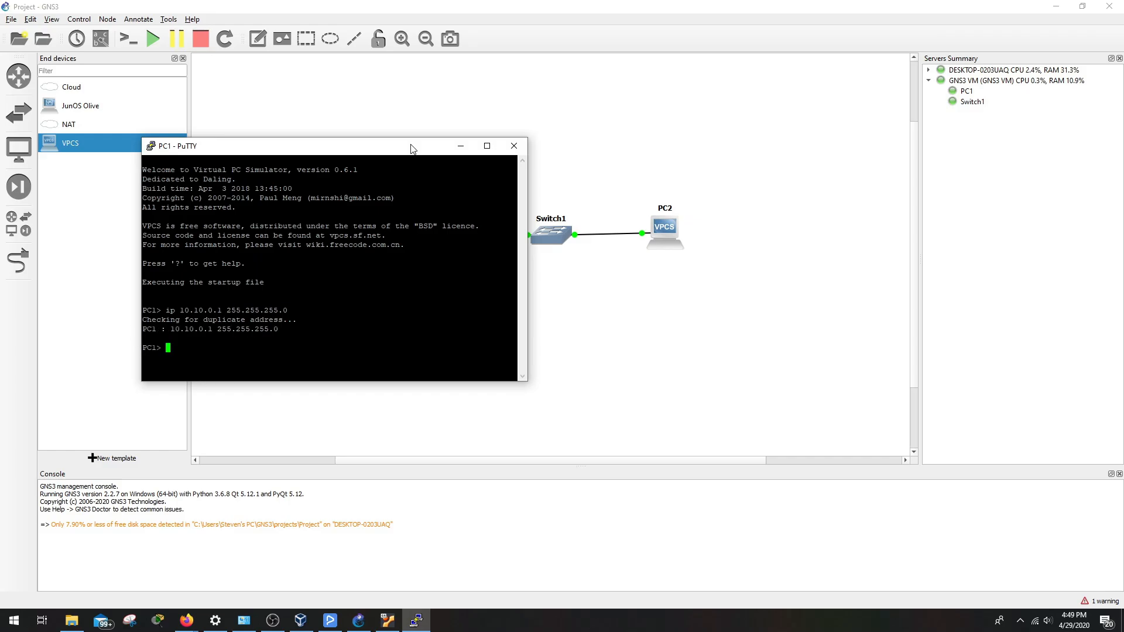
{"action": "left_click", "coordinate": [460, 147]}
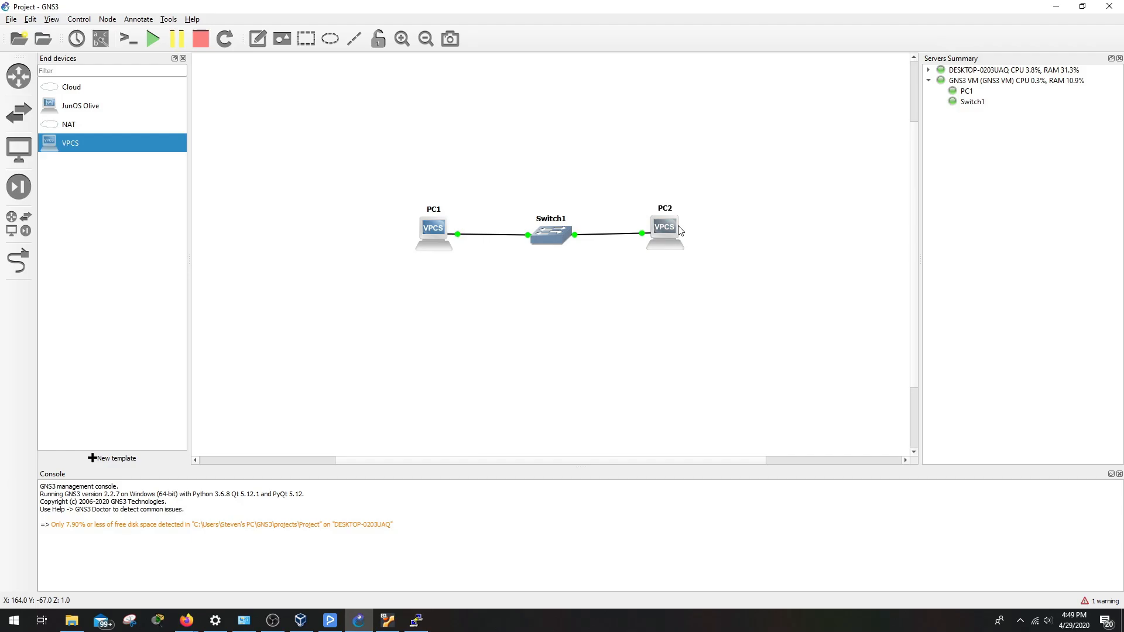
Assign PC2 the address 10.10.0.2 with mask 255.255.255.0 in its VPCS console
{"action": "double_click", "coordinate": [674, 234]}
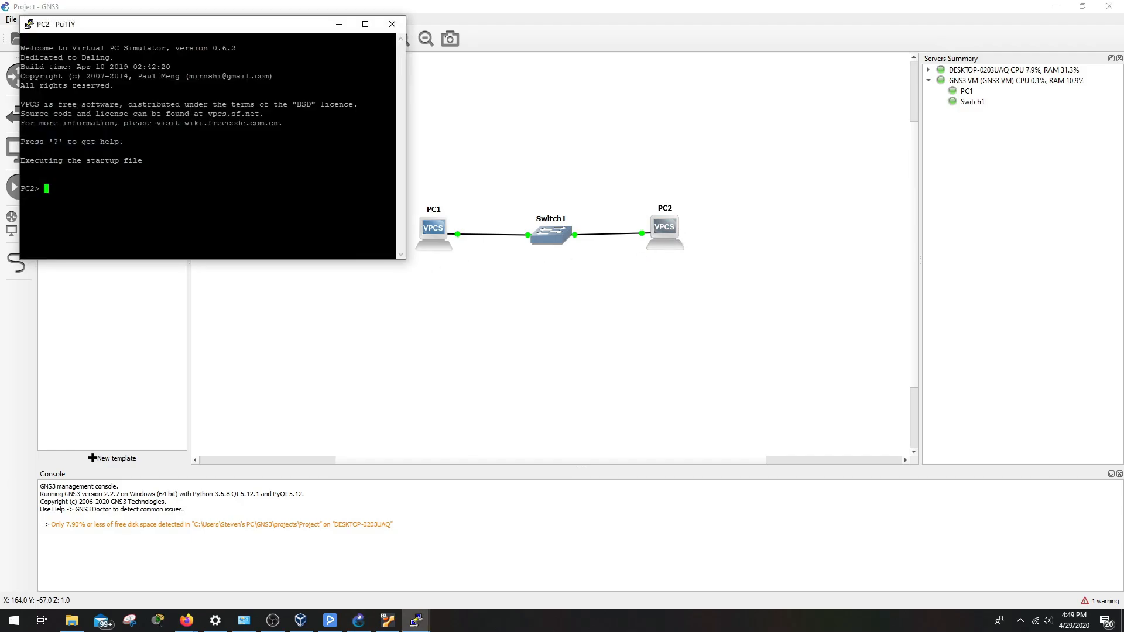
{"action": "type", "text": "ip 10.10.0.2 255.255."}
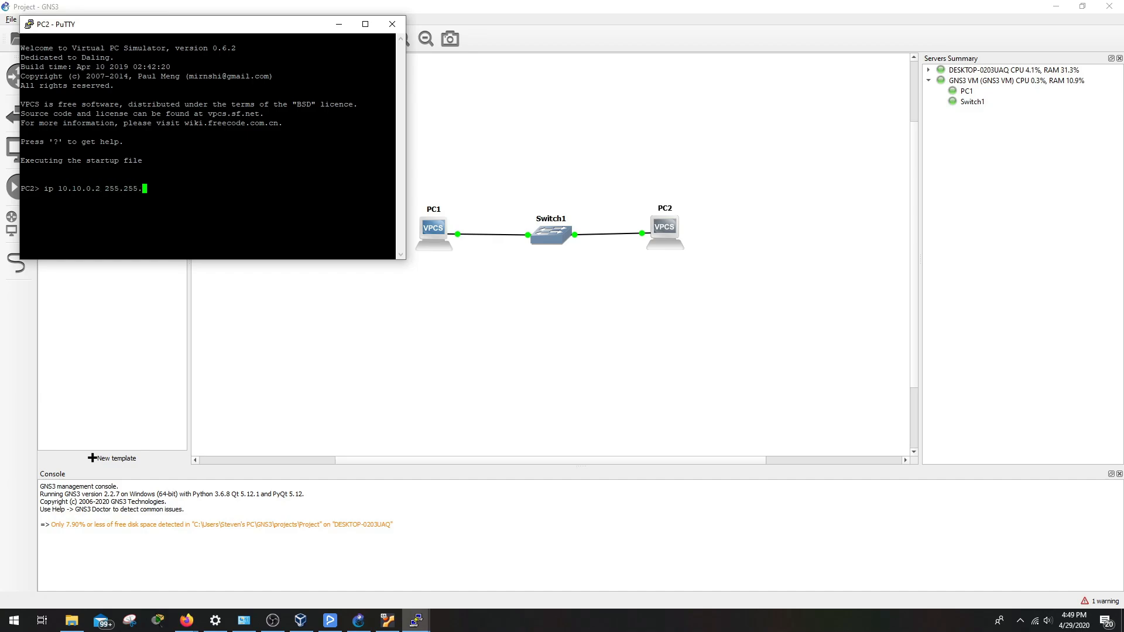
{"action": "type", "text": "255.0"}
{"action": "key", "text": "Return"}
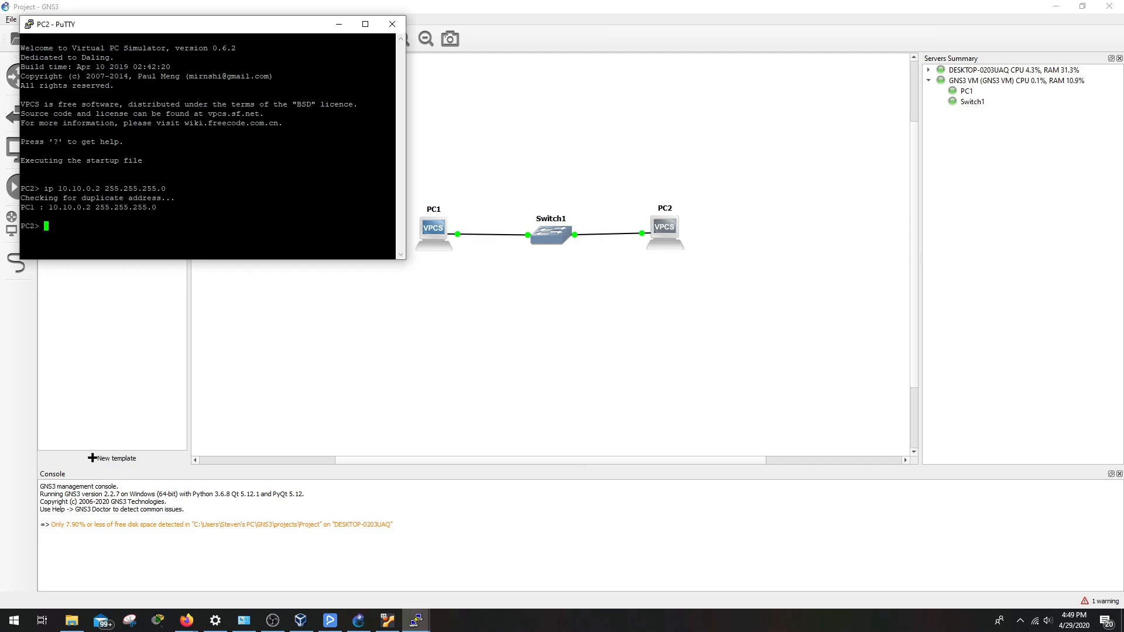
Ping 10.10.0.1 from PC2 twice; both report host not reachable
{"action": "type", "text": "ping 10.10.0.1"}
{"action": "key", "text": "Return"}
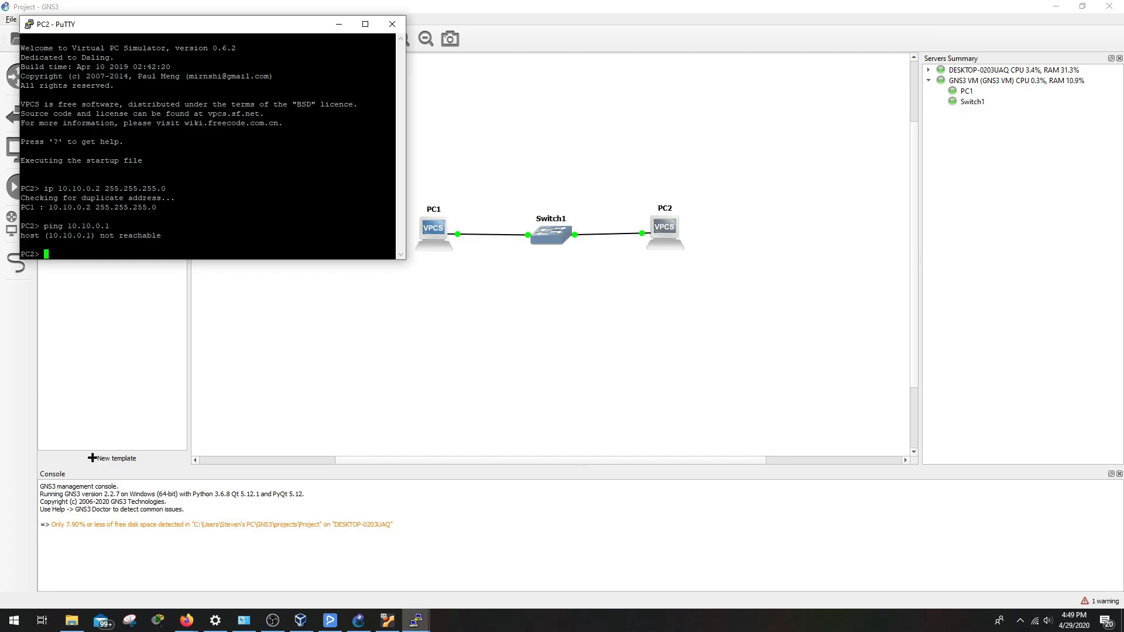
{"action": "key", "text": "Up"}
{"action": "key", "text": "Return"}
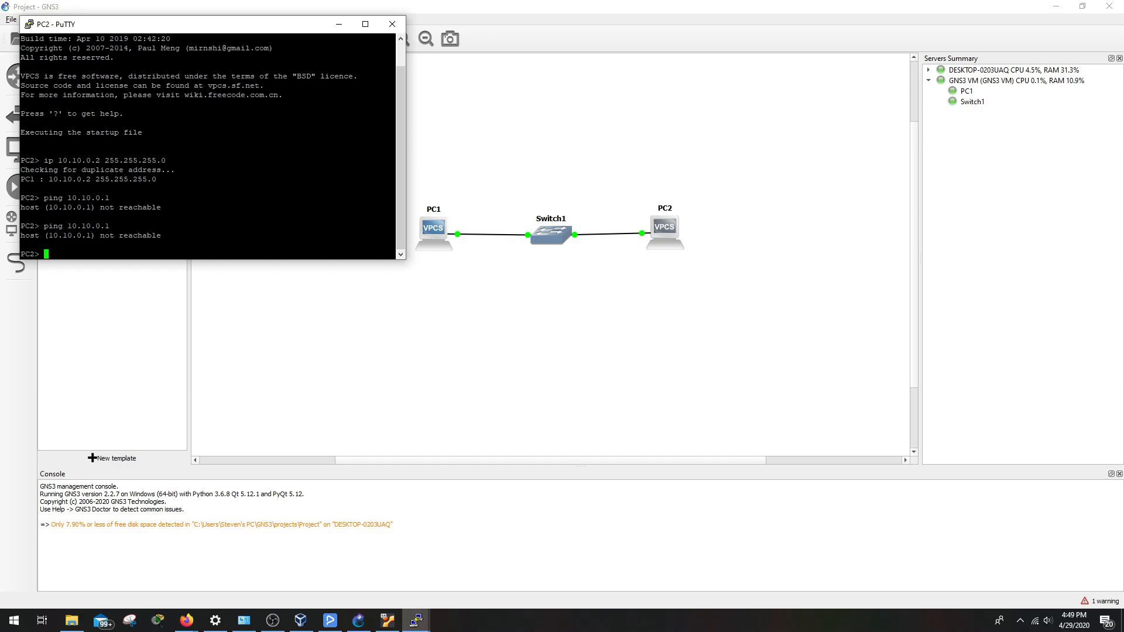
Delete the old PC2 and place a new VPCS node on the GNS3 VM server
{"action": "left_click", "coordinate": [929, 69]}
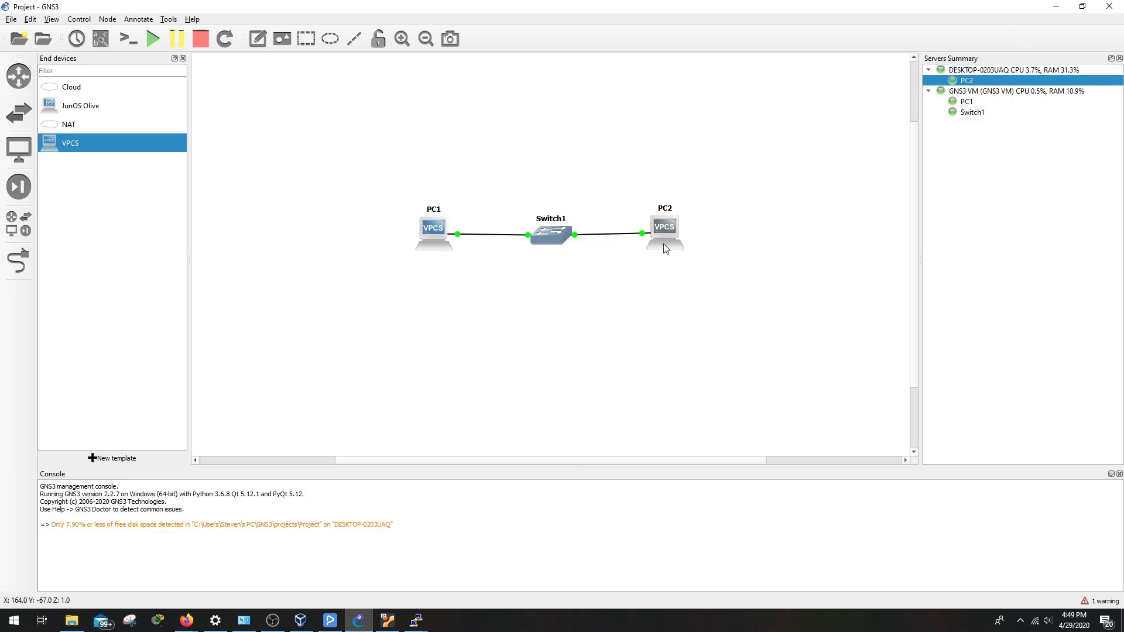
{"action": "key", "text": "Delete"}
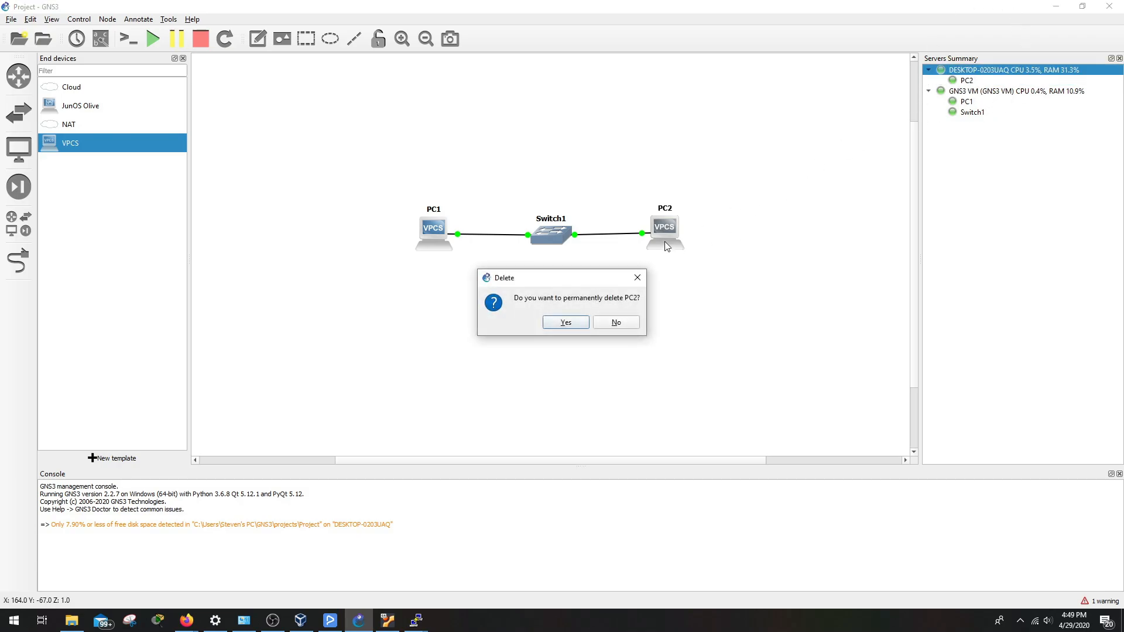
{"action": "left_click", "coordinate": [577, 322]}
{"action": "left_click_drag", "start_coordinate": [63, 147], "coordinate": [697, 254]}
{"action": "left_click", "coordinate": [547, 310]}
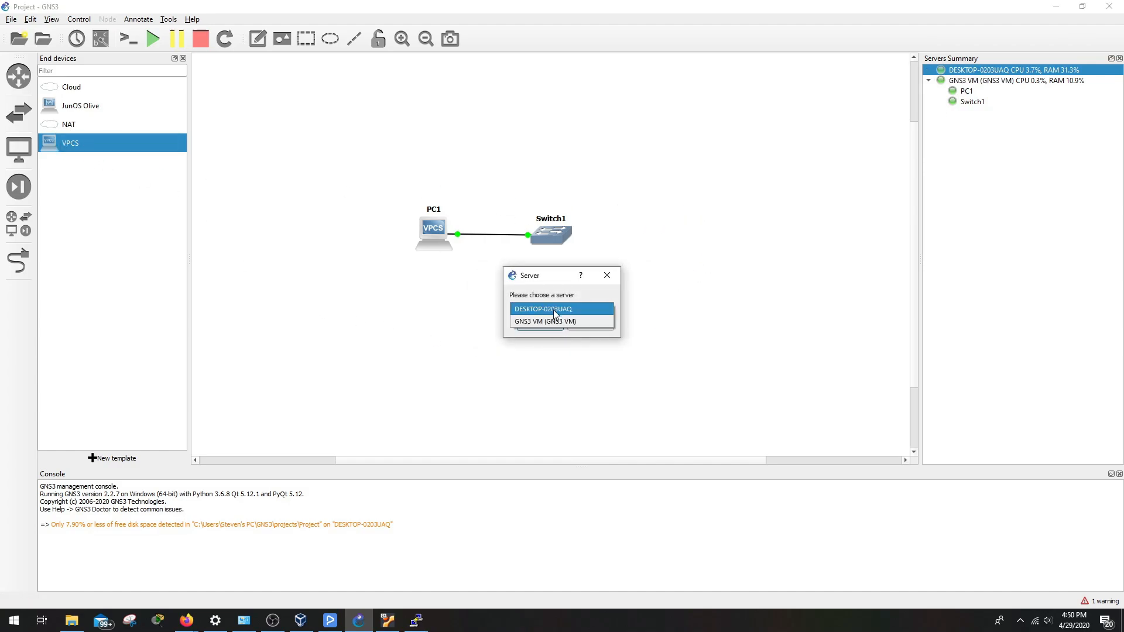
{"action": "left_click", "coordinate": [552, 321]}
{"action": "left_click", "coordinate": [549, 325]}
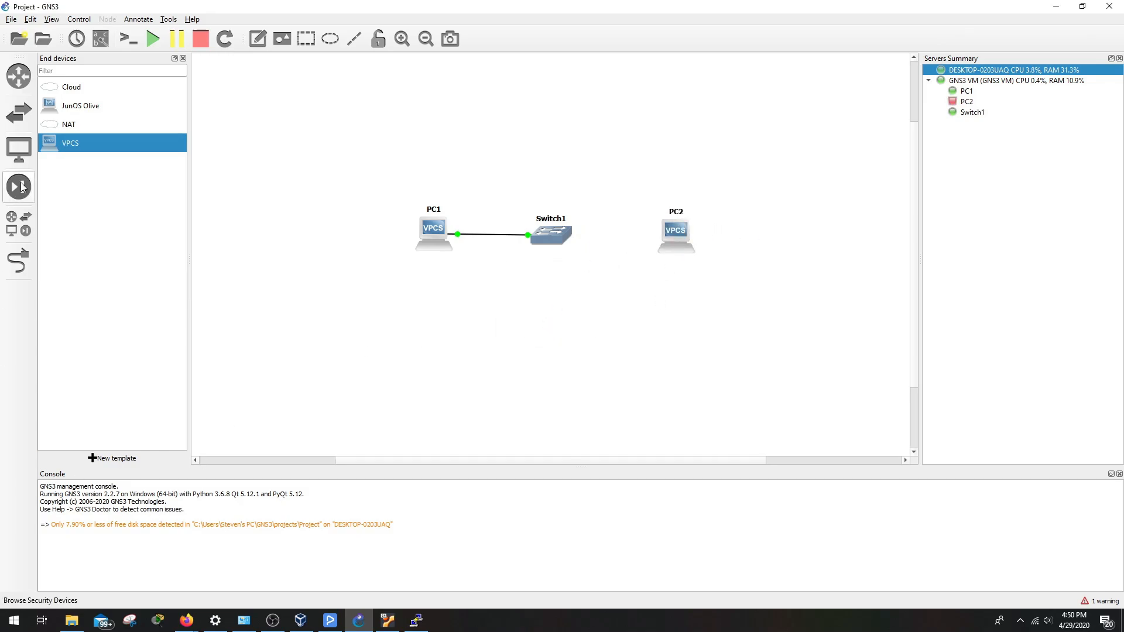
Cable a free Switch1 port to the new PC2's Ethernet0
{"action": "left_click", "coordinate": [18, 261]}
{"action": "left_click", "coordinate": [551, 234]}
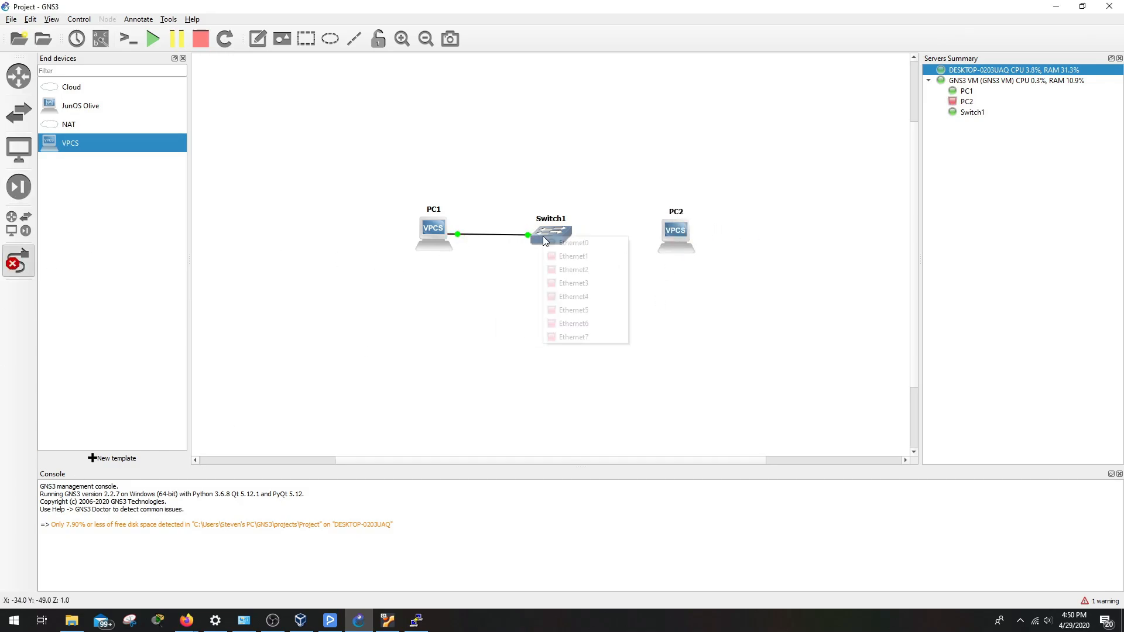
{"action": "left_click", "coordinate": [565, 266]}
{"action": "left_click", "coordinate": [687, 234]}
{"action": "left_click", "coordinate": [691, 239]}
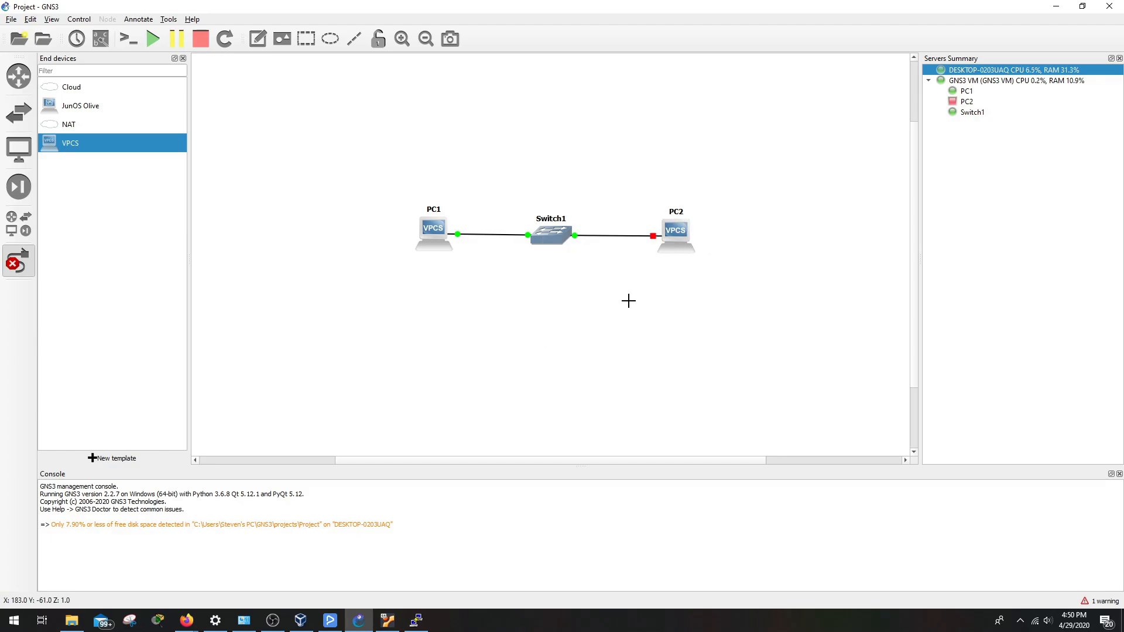
Start all devices and open the new PC2's console
{"action": "left_click", "coordinate": [153, 38]}
{"action": "left_click", "coordinate": [18, 261]}
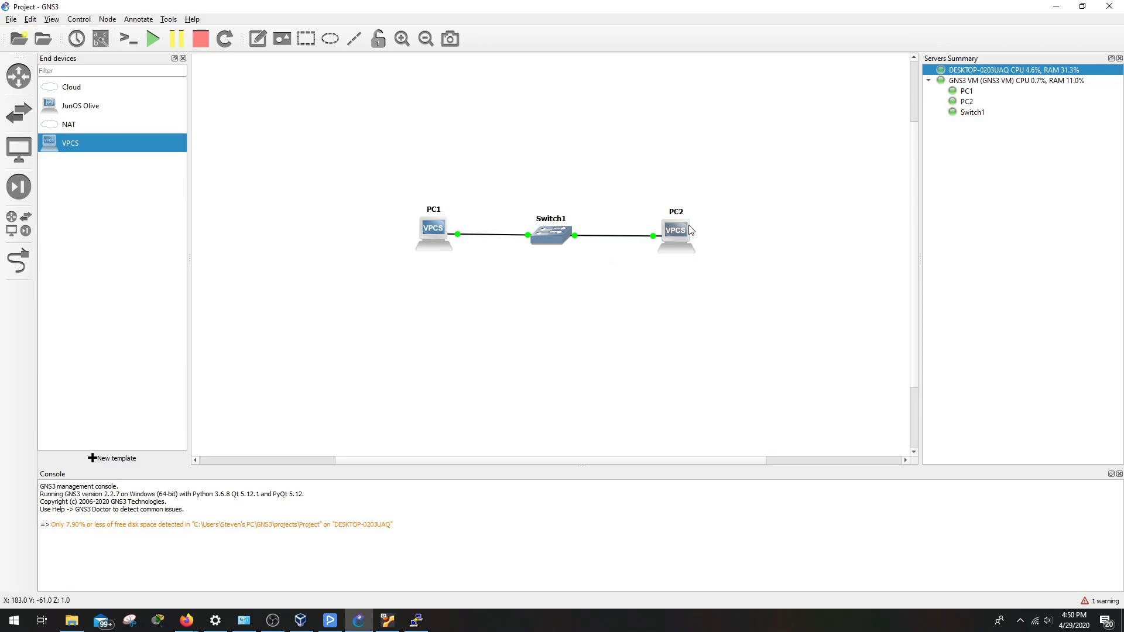
{"action": "double_click", "coordinate": [682, 243]}
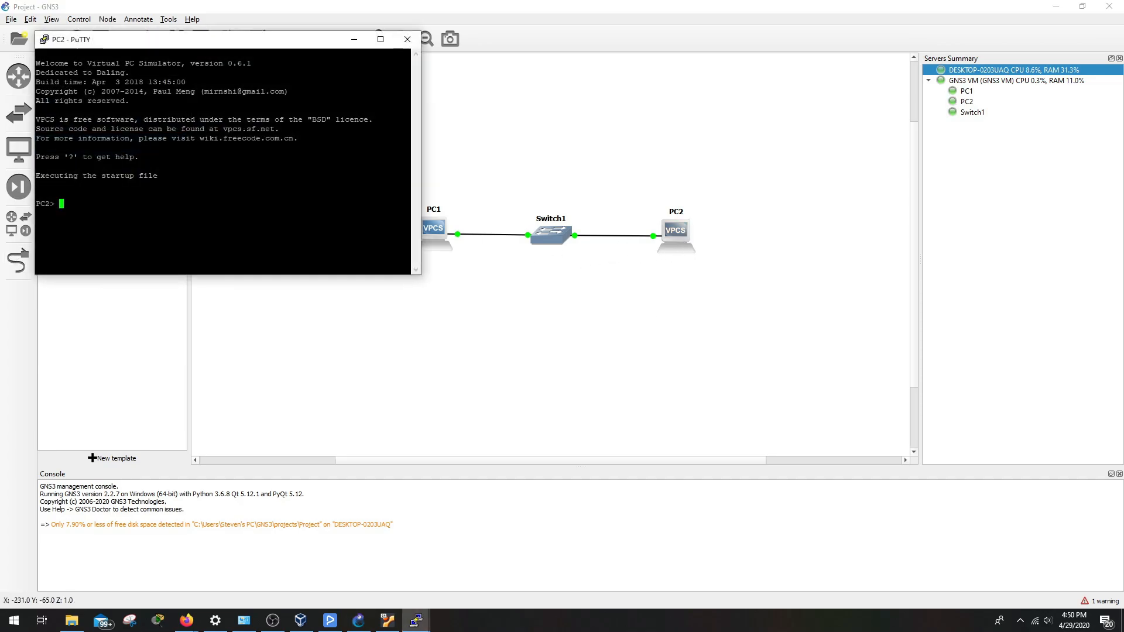
Give the new PC2 10.10.0.2/255.255.255.0, ping 10.10.0.1 with five replies, then close the console
{"action": "type", "text": "ip 10.10.0.2 255.255.255.2"}
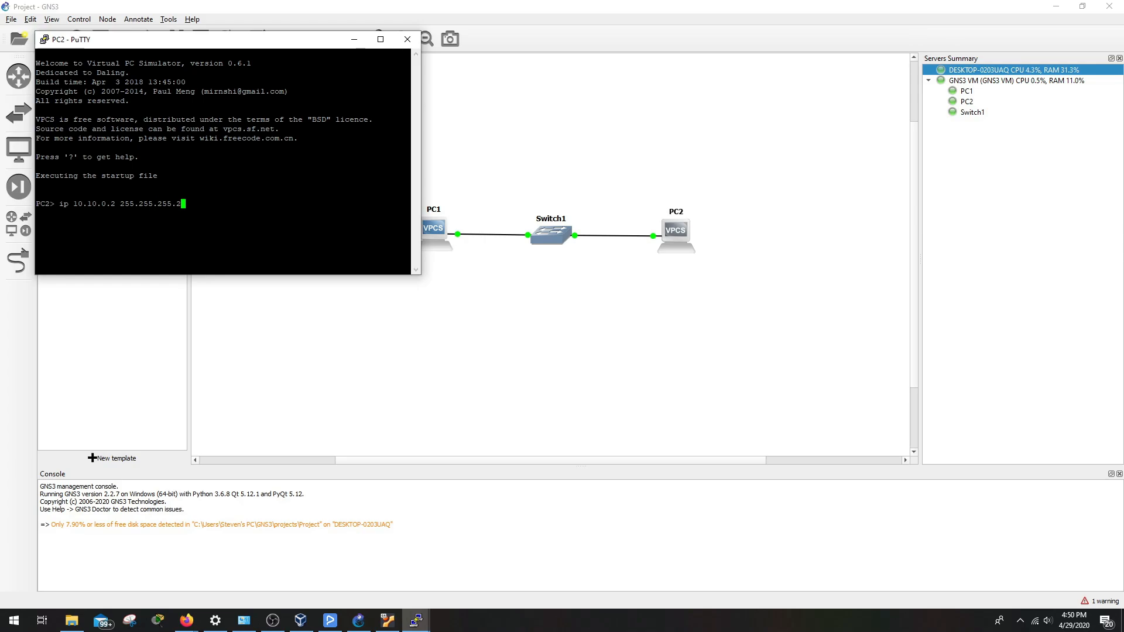
{"action": "key", "text": "BackSpace"}
{"action": "type", "text": "0"}
{"action": "key", "text": "Return"}
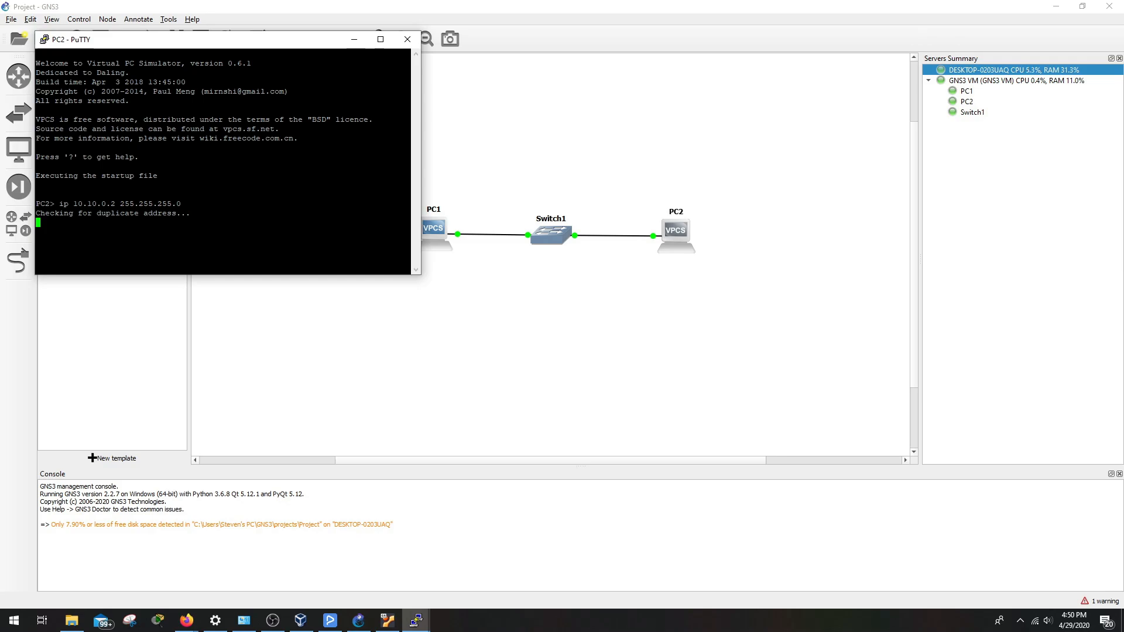
{"action": "type", "text": "ping 10.10"}
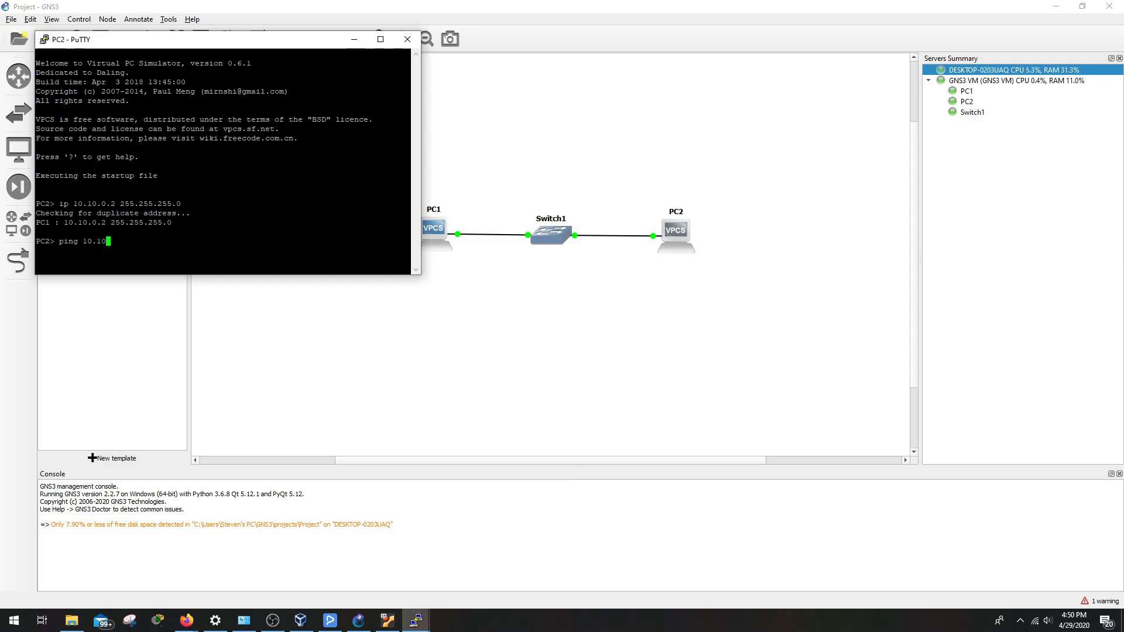
{"action": "type", "text": ".0.1"}
{"action": "key", "text": "Return"}
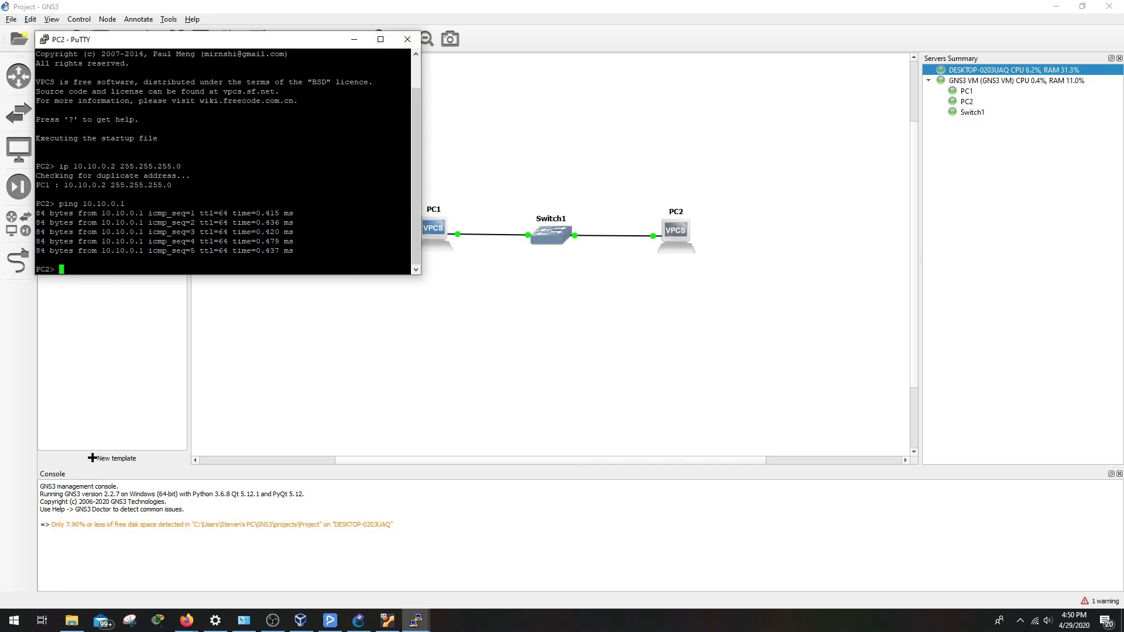
{"action": "left_click", "coordinate": [407, 39]}
Confirm closing PC2's console, deselect the nodes, and show the available routers list
{"action": "left_click", "coordinate": [589, 351]}
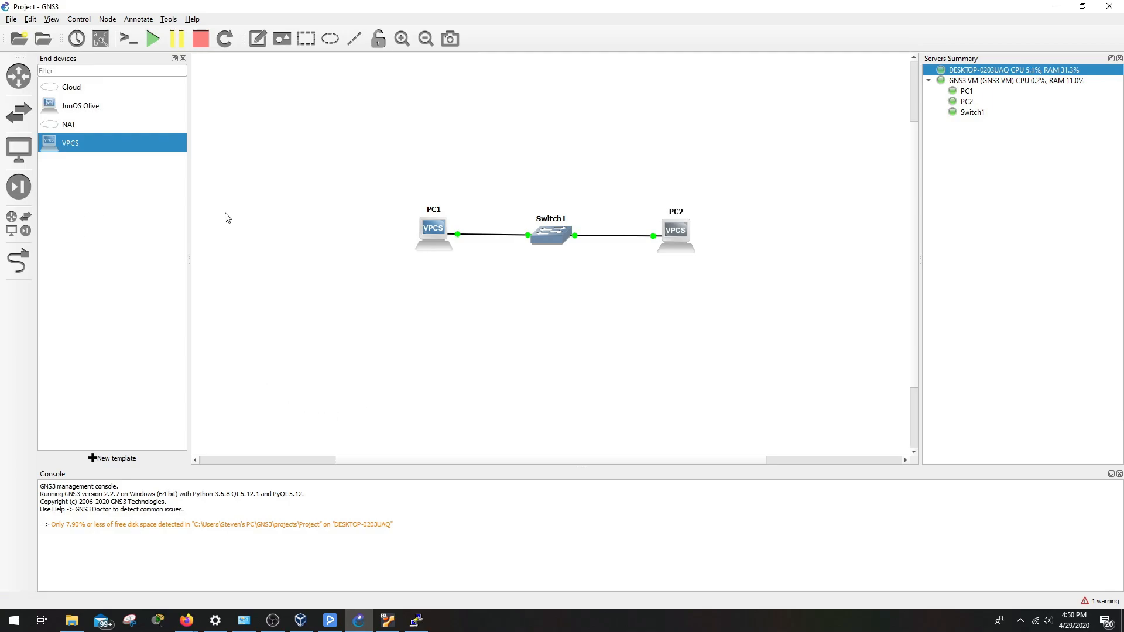
{"action": "left_click_drag", "start_coordinate": [321, 149], "coordinate": [740, 304]}
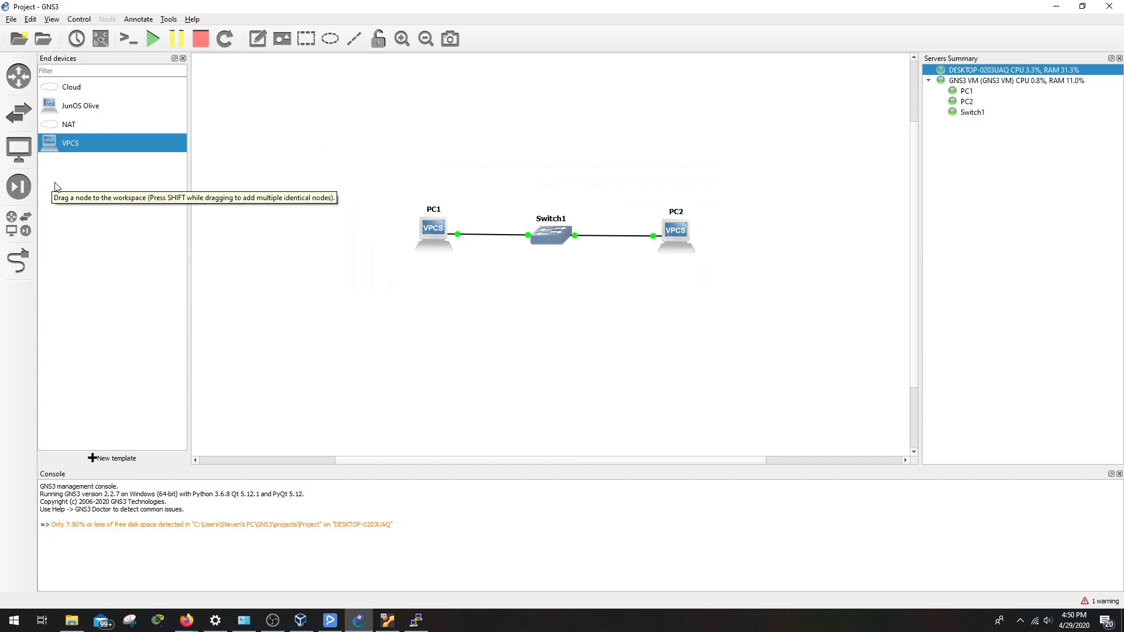
{"action": "left_click", "coordinate": [17, 82]}
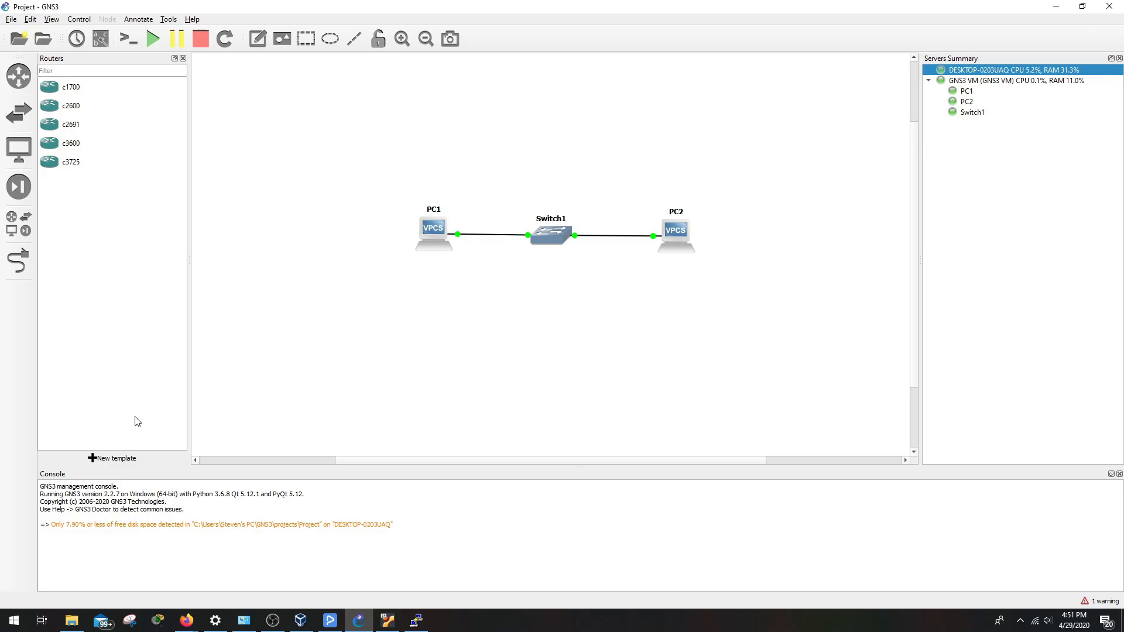
Go to Preferences > Dynamips > IOS routers and start a new router template
{"action": "left_click", "coordinate": [30, 19]}
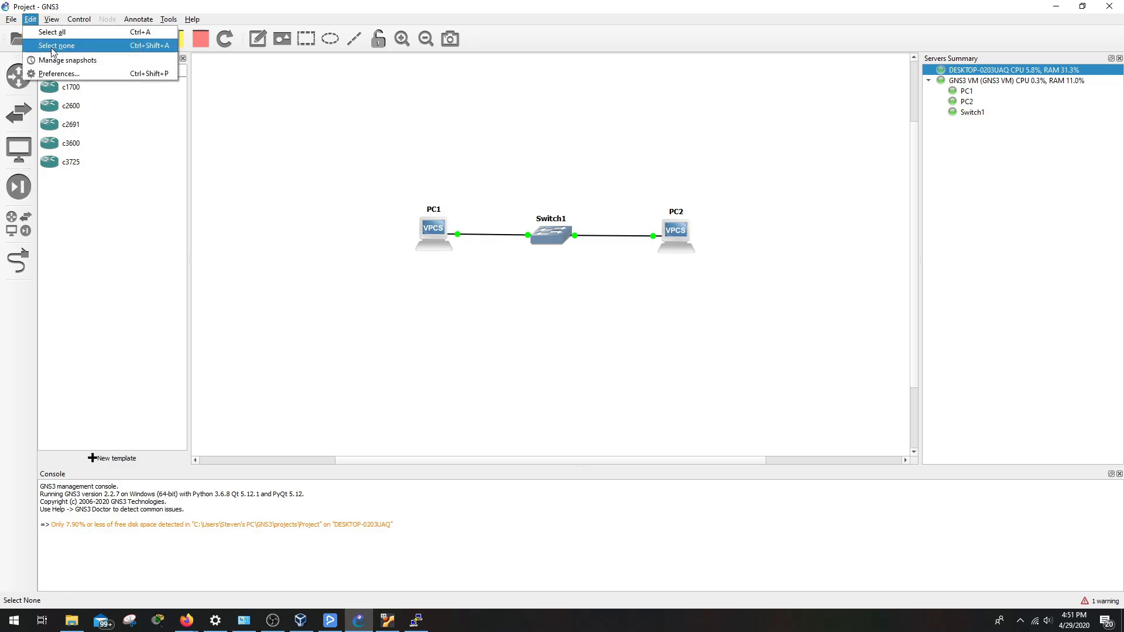
{"action": "left_click", "coordinate": [59, 73]}
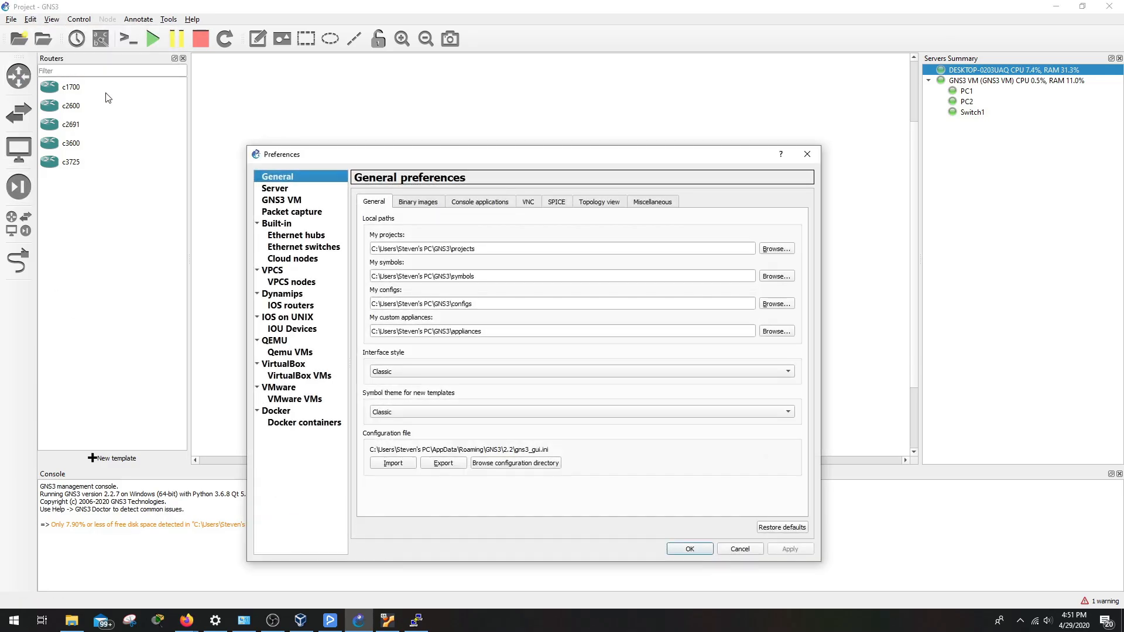
{"action": "left_click", "coordinate": [283, 307]}
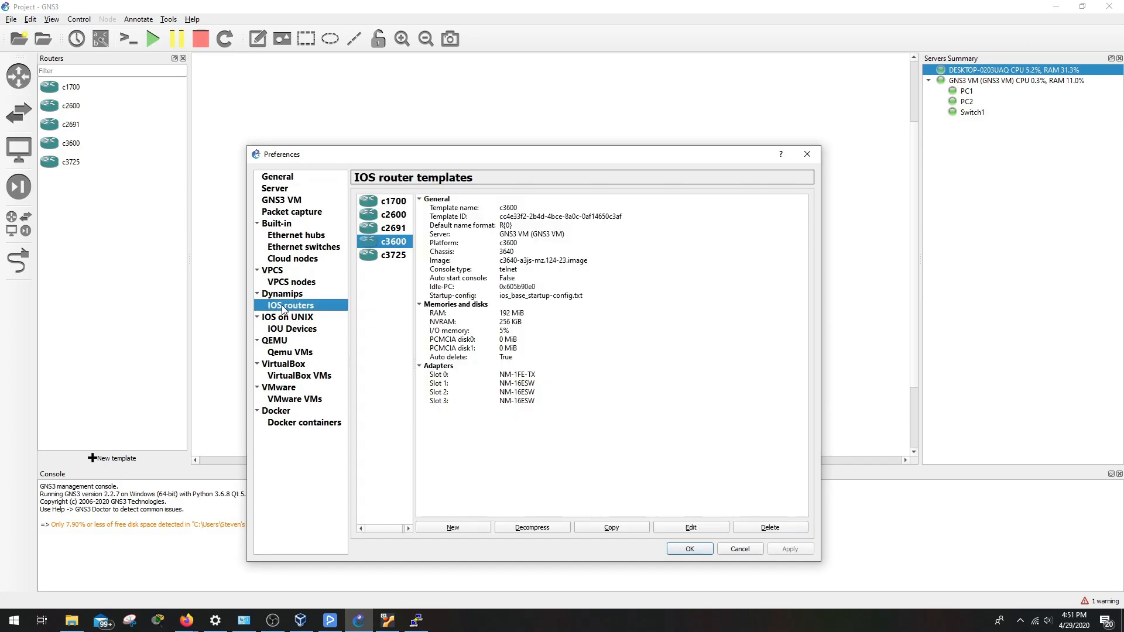
{"action": "left_click", "coordinate": [468, 528]}
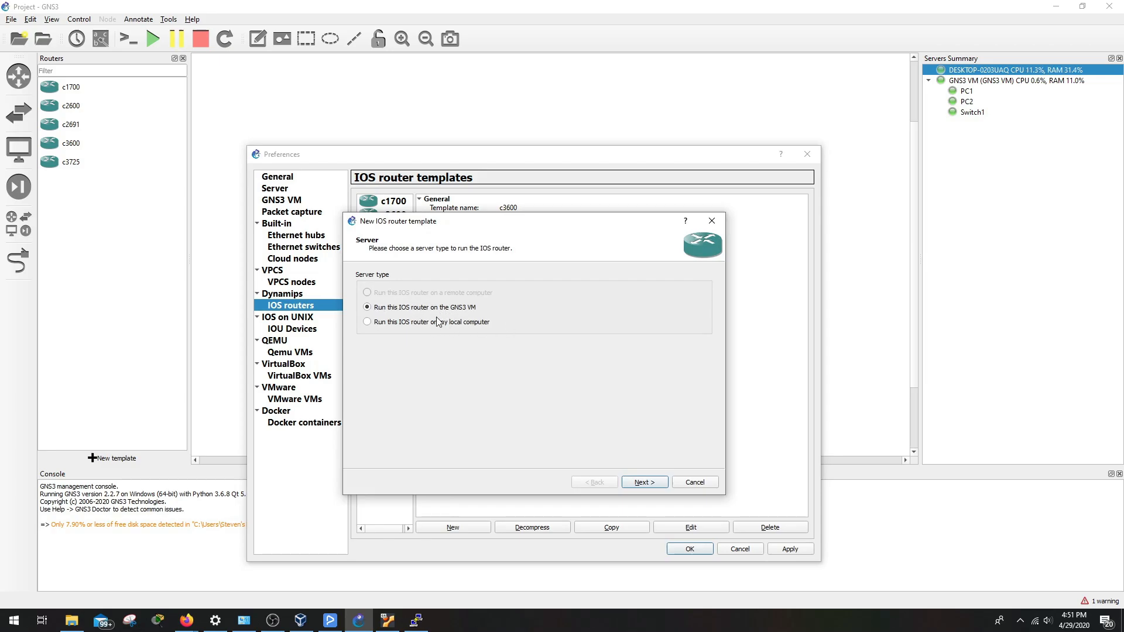
Keep the GNS3 VM server and load c3725-adventerprisek9-mz124-15.bin from Desktop\.bin Files
{"action": "left_click", "coordinate": [645, 483]}
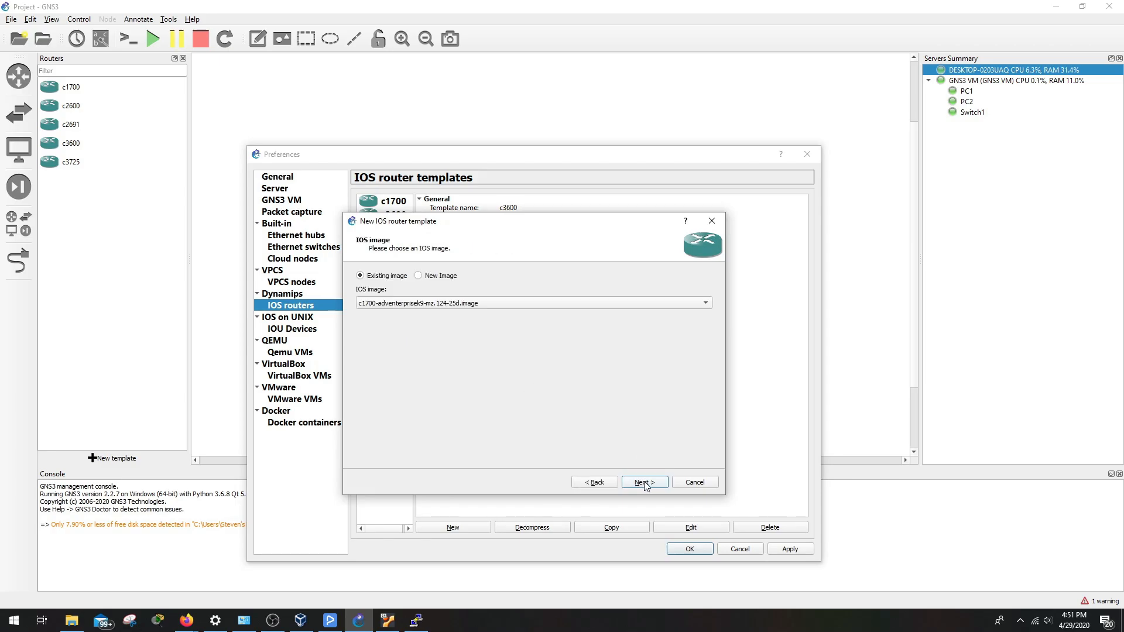
{"action": "left_click", "coordinate": [427, 277]}
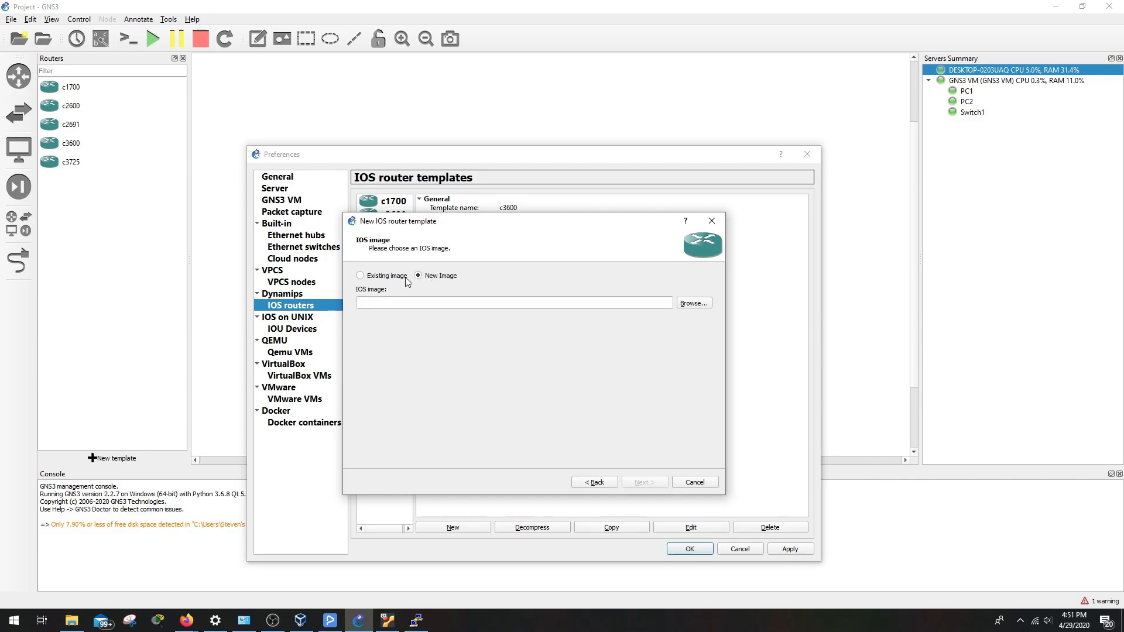
{"action": "left_click", "coordinate": [697, 303]}
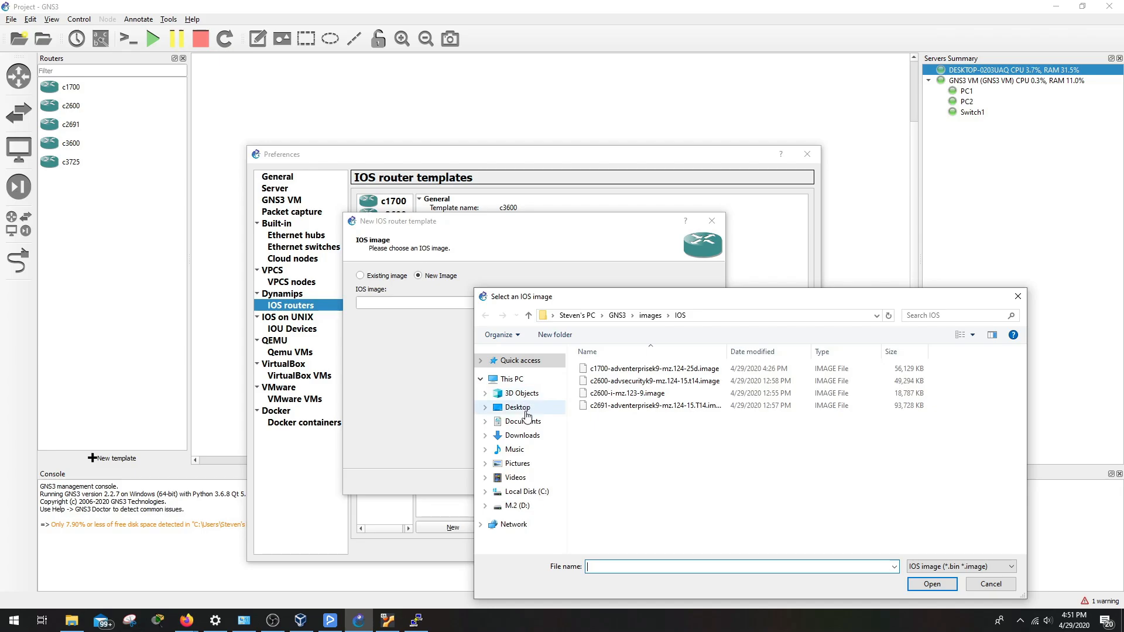
{"action": "left_click", "coordinate": [518, 407]}
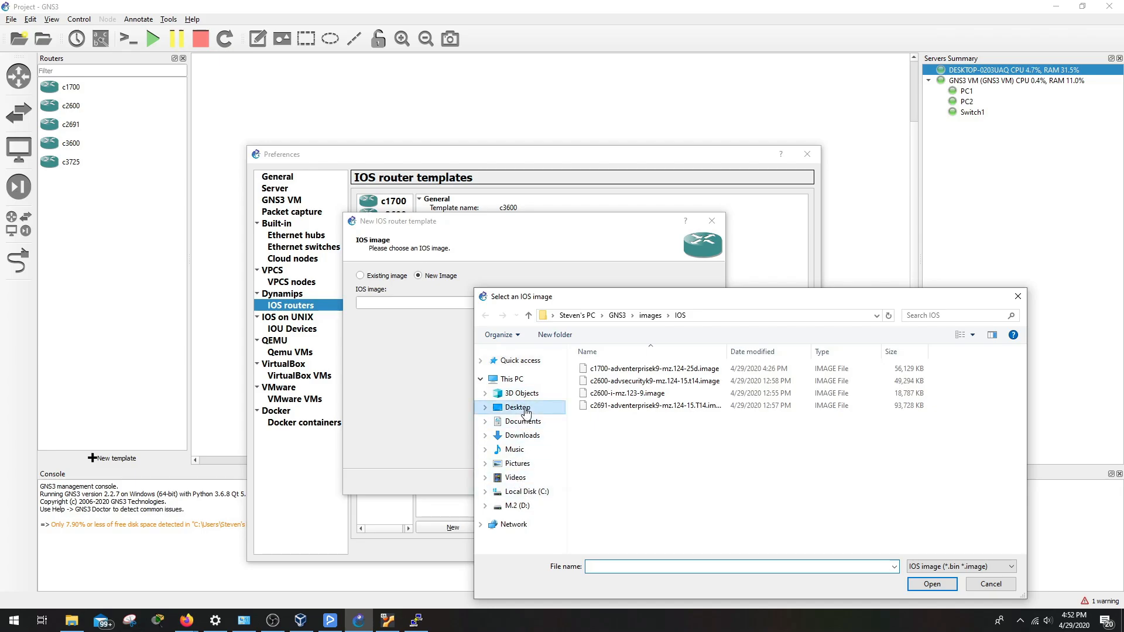
{"action": "left_click", "coordinate": [603, 369]}
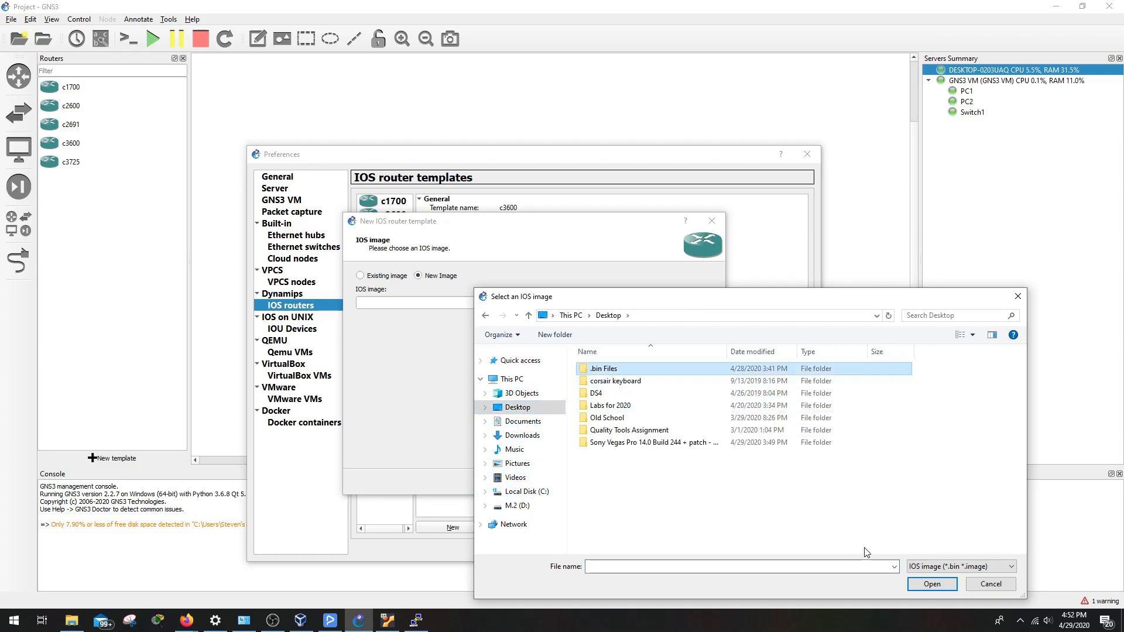
{"action": "left_click", "coordinate": [929, 584]}
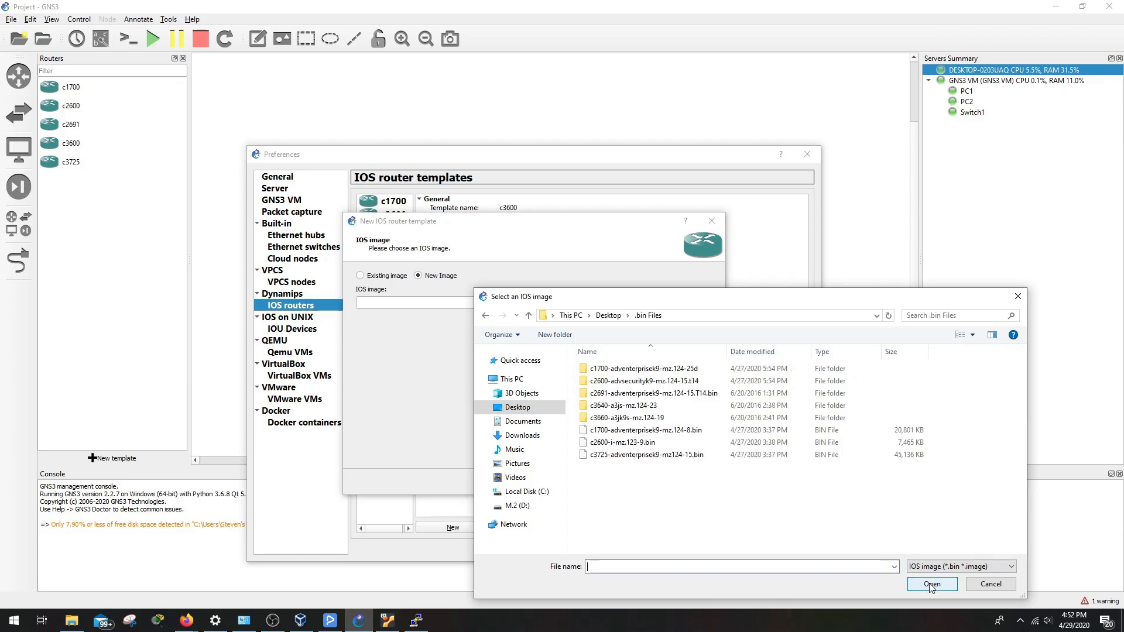
{"action": "left_click", "coordinate": [625, 456]}
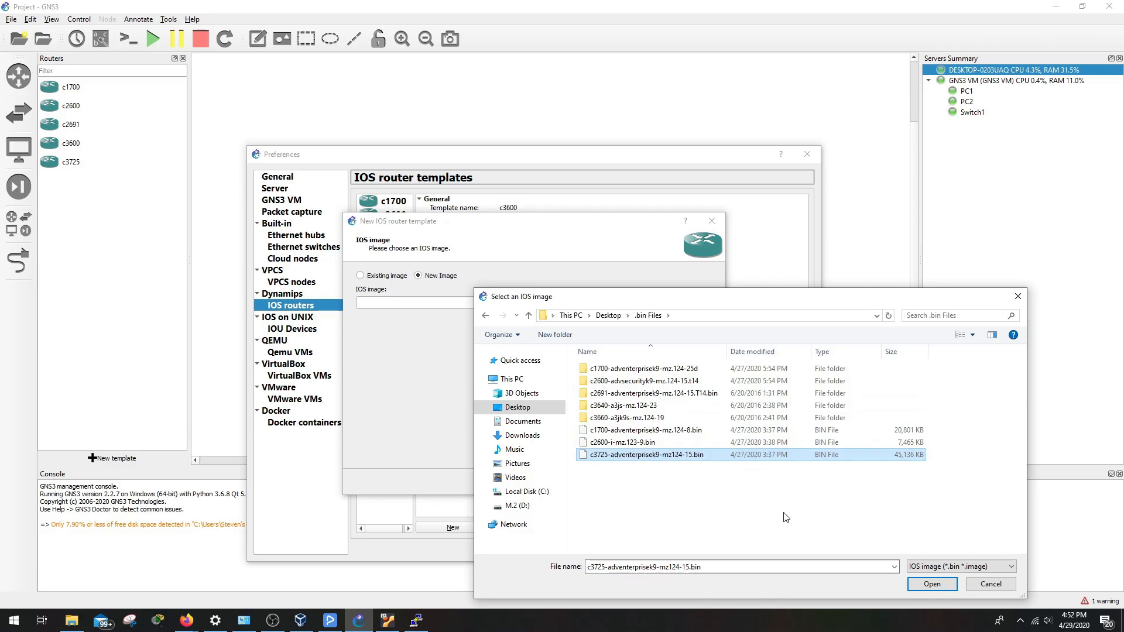
{"action": "left_click", "coordinate": [931, 584]}
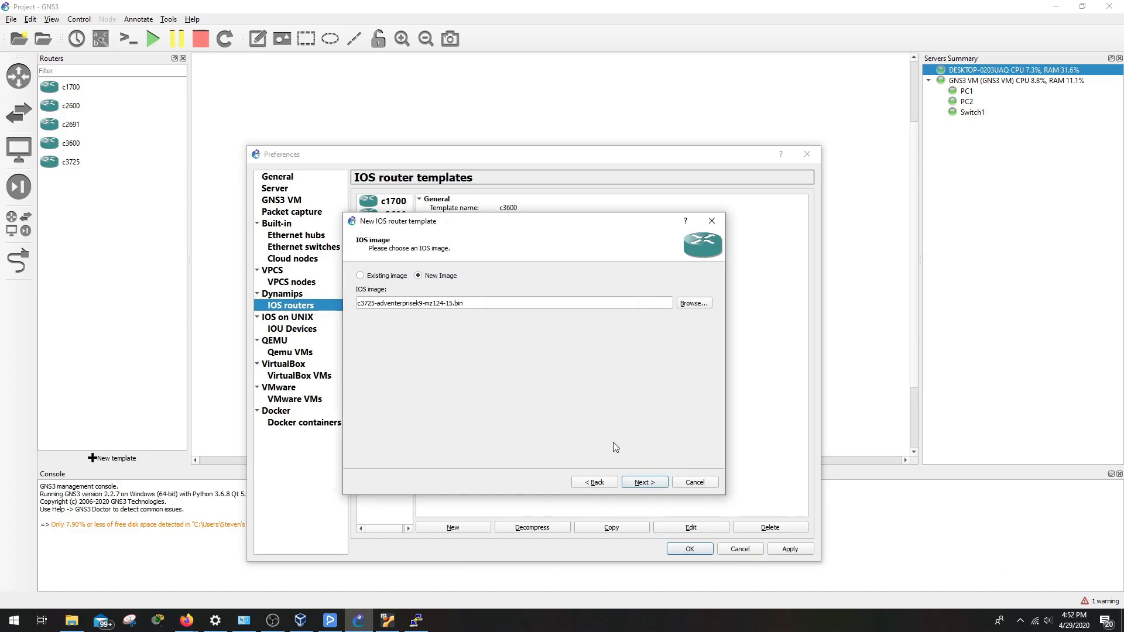
Keep c3725 as the platform, dismiss the duplicate-name error, and accept 128 MiB RAM
{"action": "left_click", "coordinate": [645, 482]}
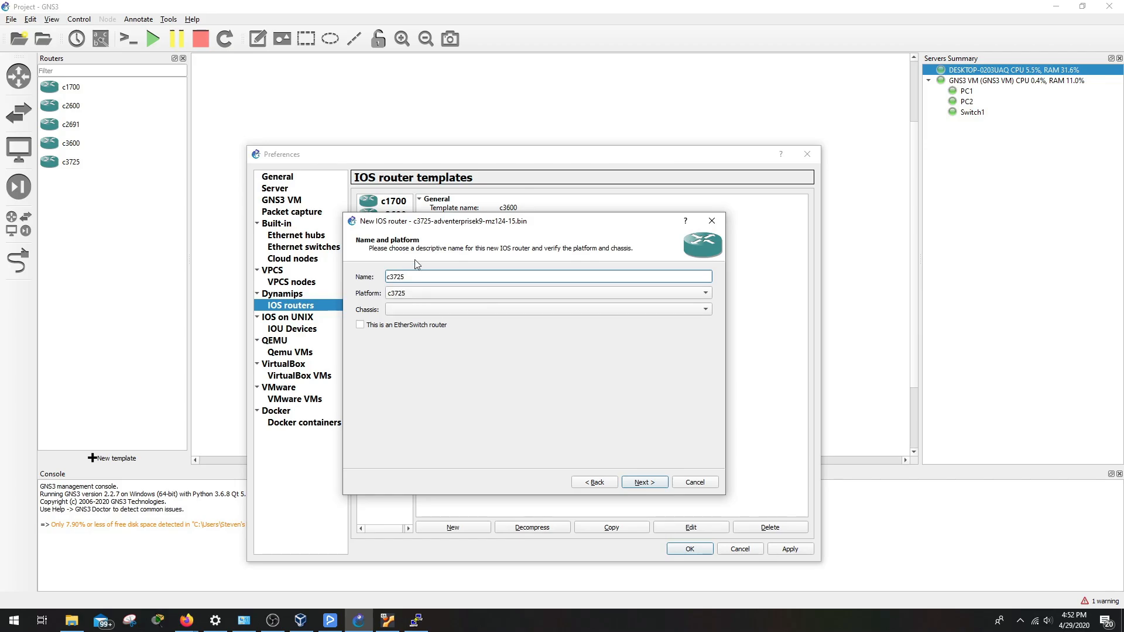
{"action": "left_click", "coordinate": [425, 296]}
{"action": "left_click", "coordinate": [441, 294]}
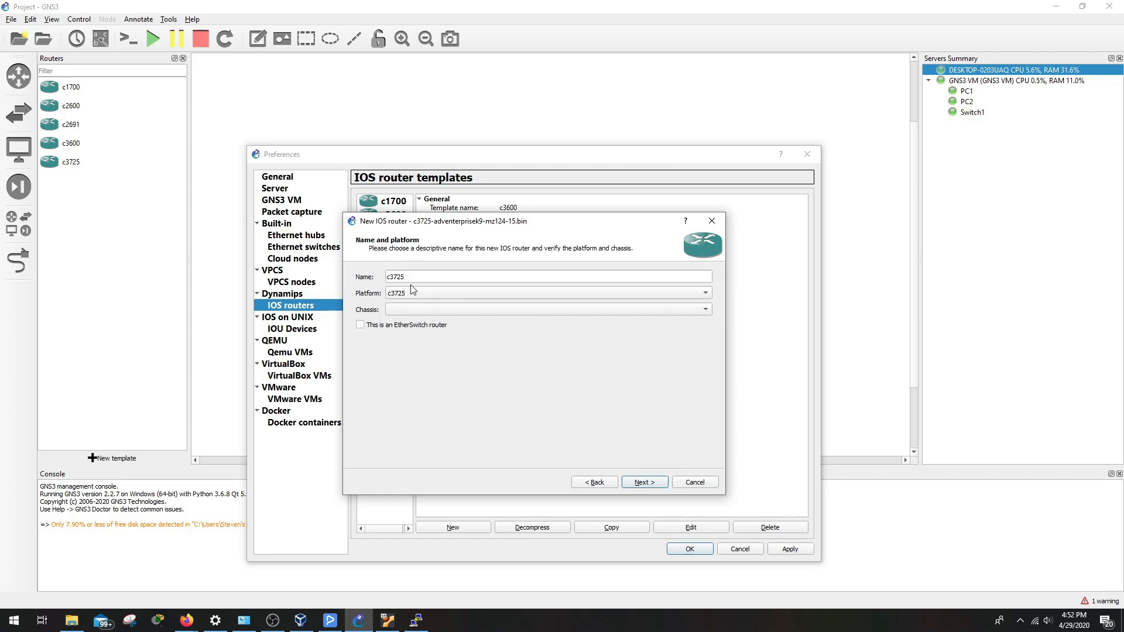
{"action": "left_click", "coordinate": [652, 486]}
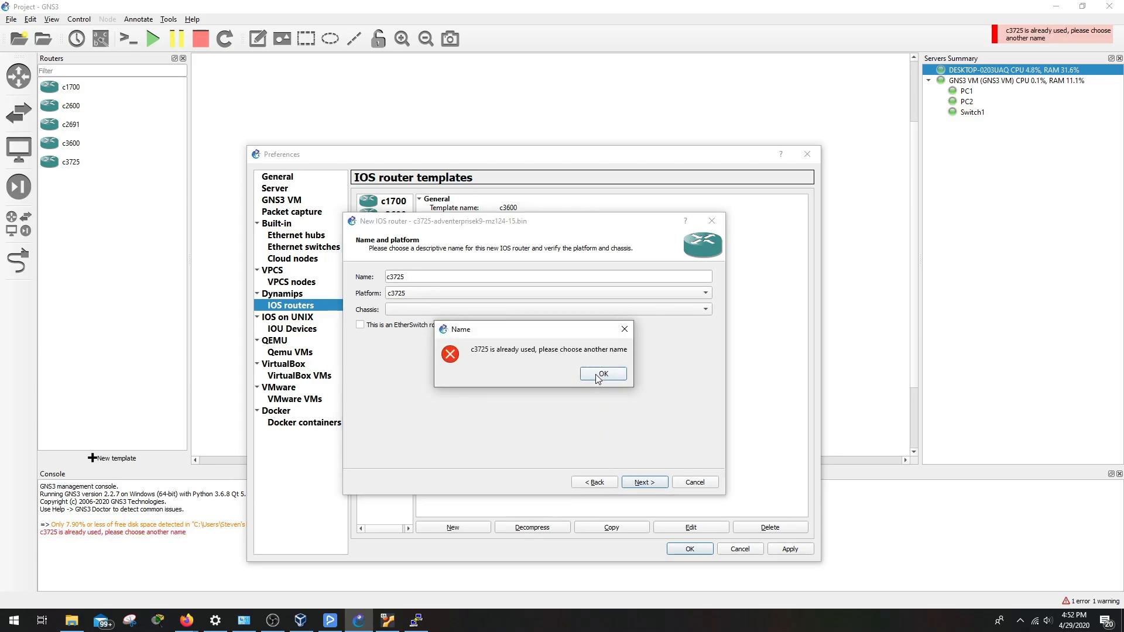
{"action": "left_click", "coordinate": [602, 374]}
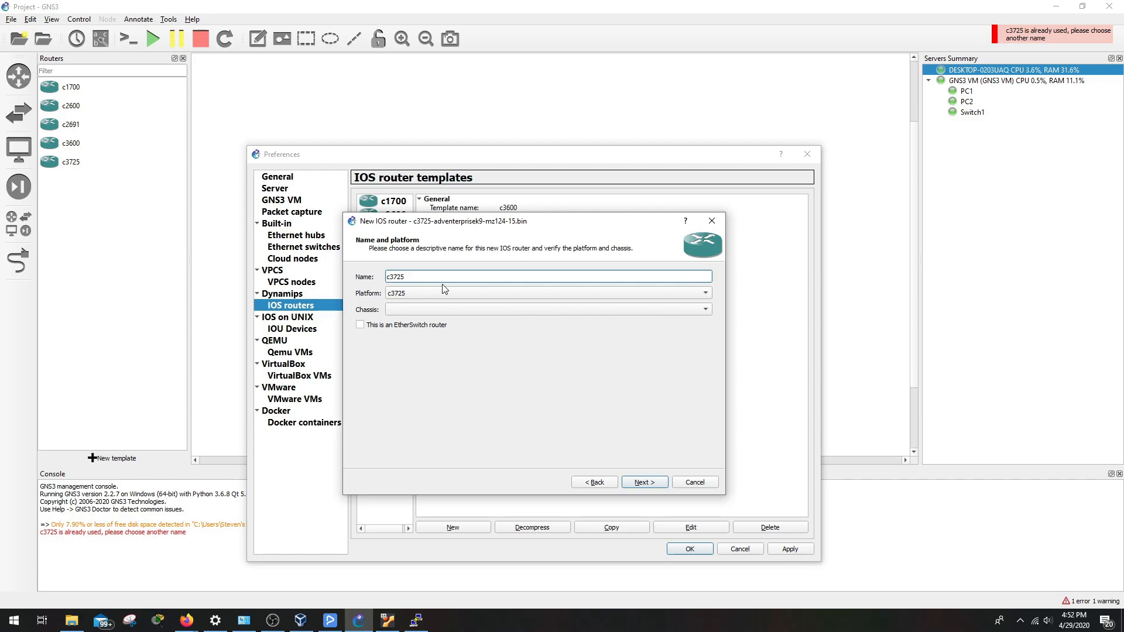
{"action": "left_click", "coordinate": [644, 482]}
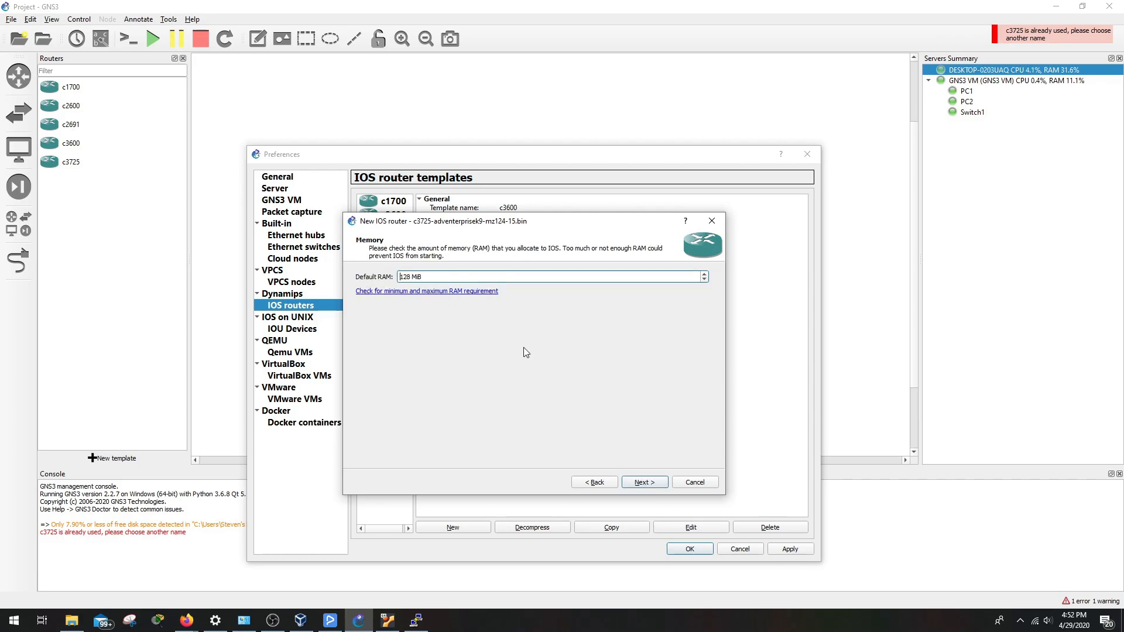
{"action": "left_click", "coordinate": [645, 482]}
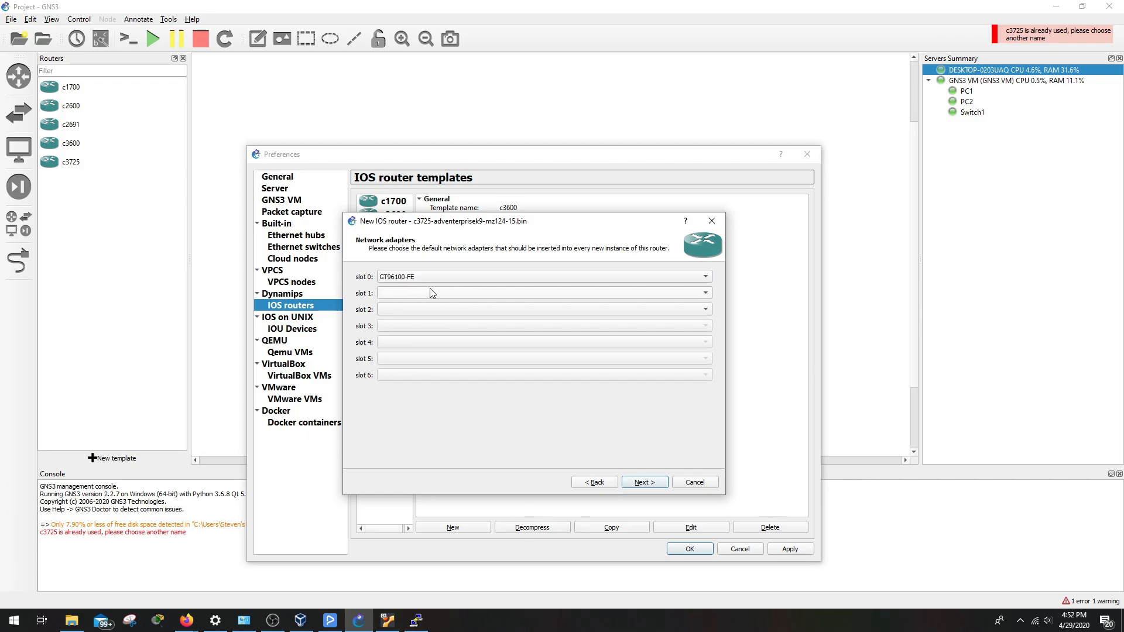
Keep GT96100-FE in slot 0, add NM-16ESW in slot 1 and NM-1FE-TX in slot 2
{"action": "left_click", "coordinate": [413, 277]}
{"action": "left_click", "coordinate": [454, 273]}
{"action": "left_click", "coordinate": [452, 293]}
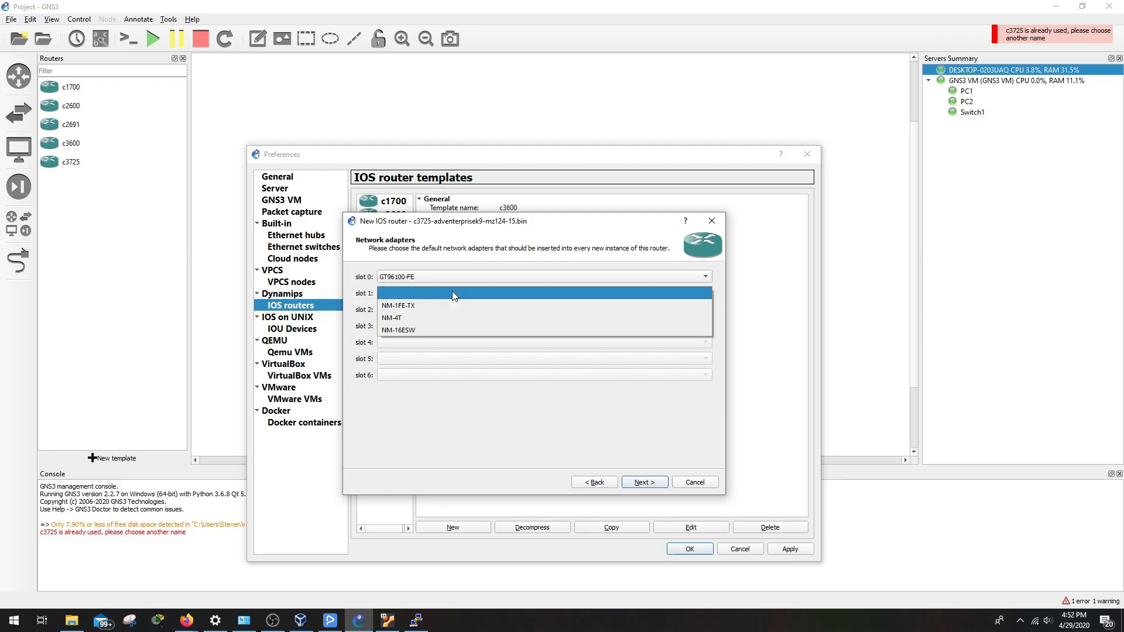
{"action": "left_click", "coordinate": [434, 329]}
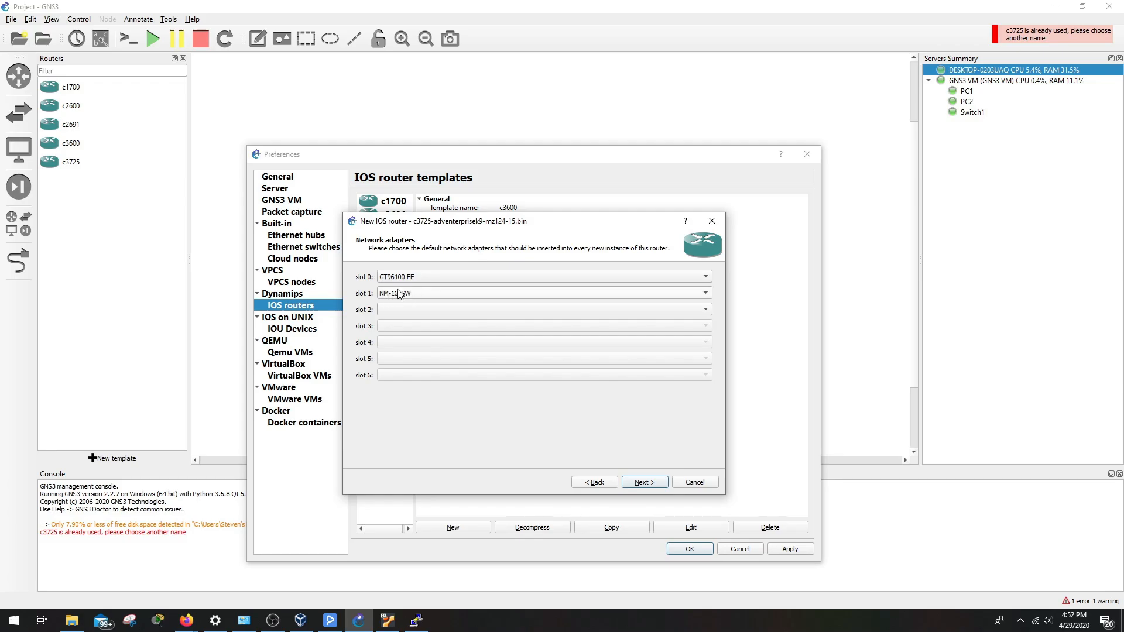
{"action": "left_click", "coordinate": [451, 308]}
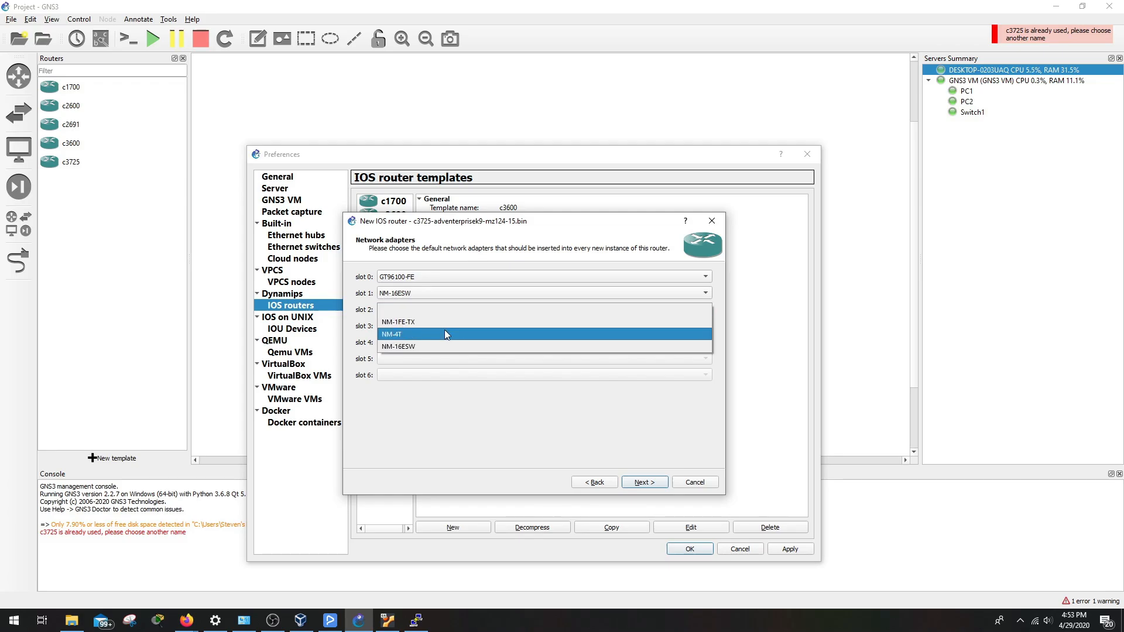
{"action": "left_click", "coordinate": [444, 324]}
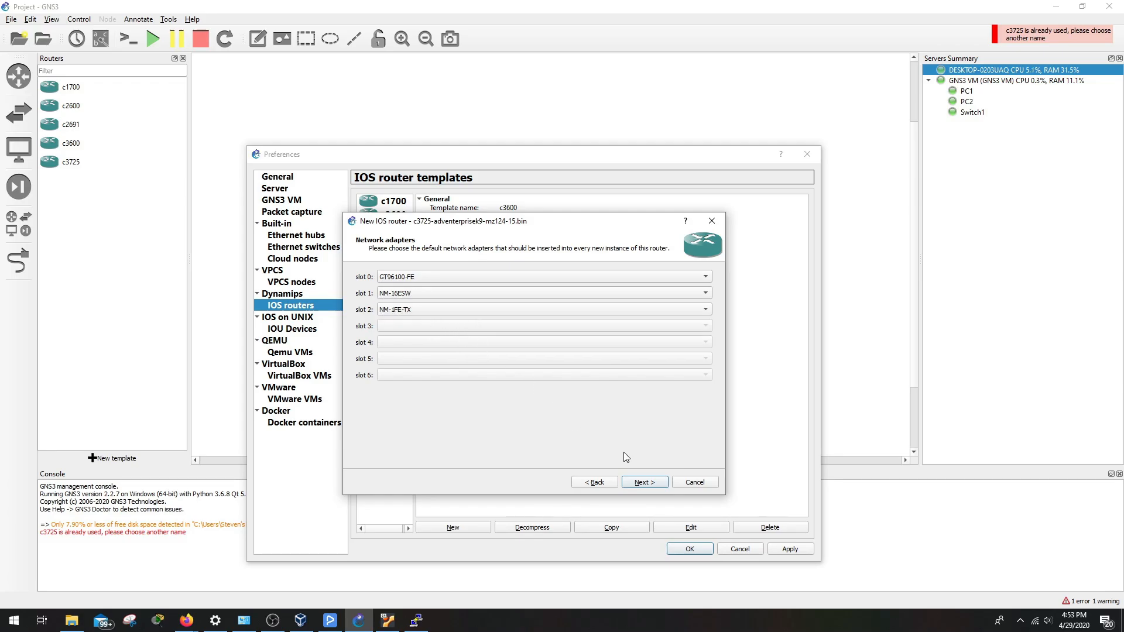
{"action": "left_click", "coordinate": [644, 482]}
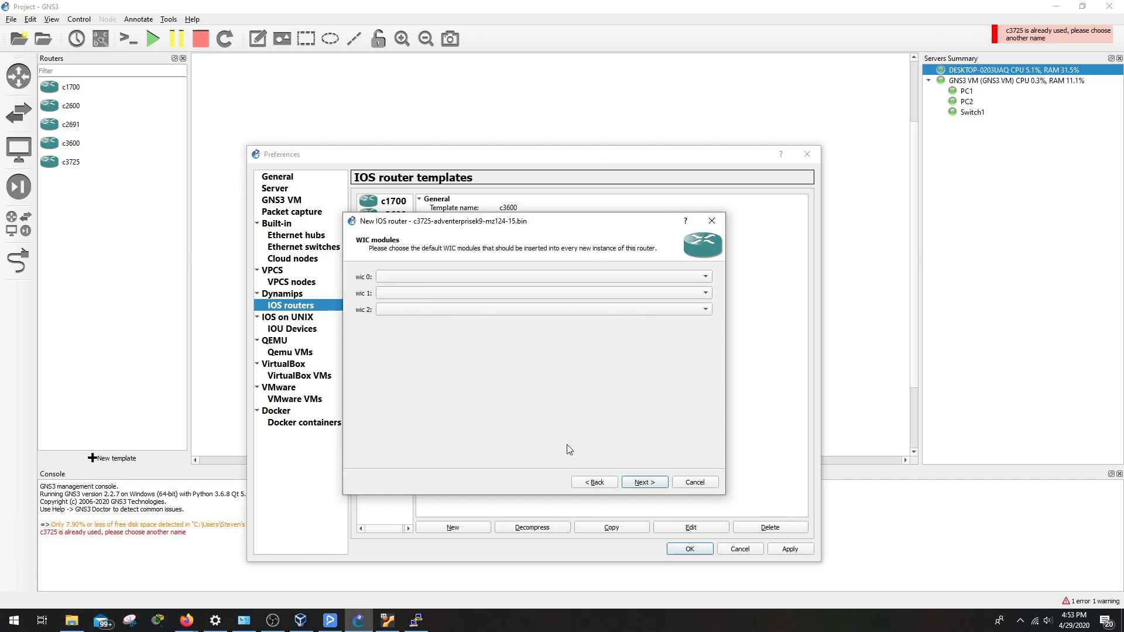
Put a WIC-1T module in wic 0 and advance to the Idle-PC page
{"action": "left_click", "coordinate": [424, 275]}
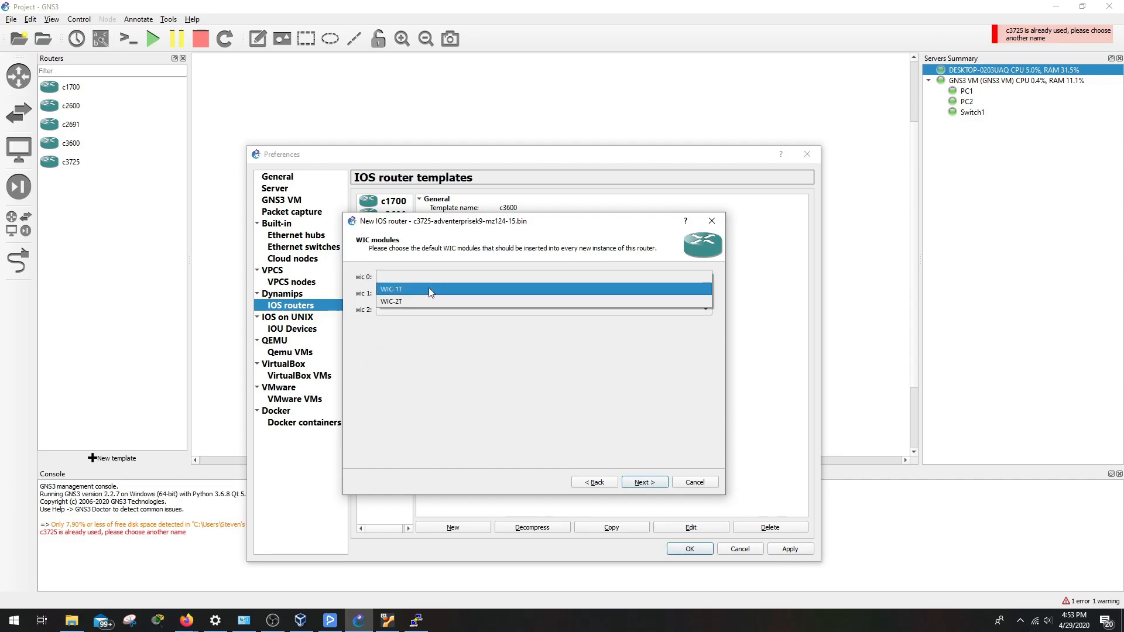
{"action": "left_click", "coordinate": [429, 287]}
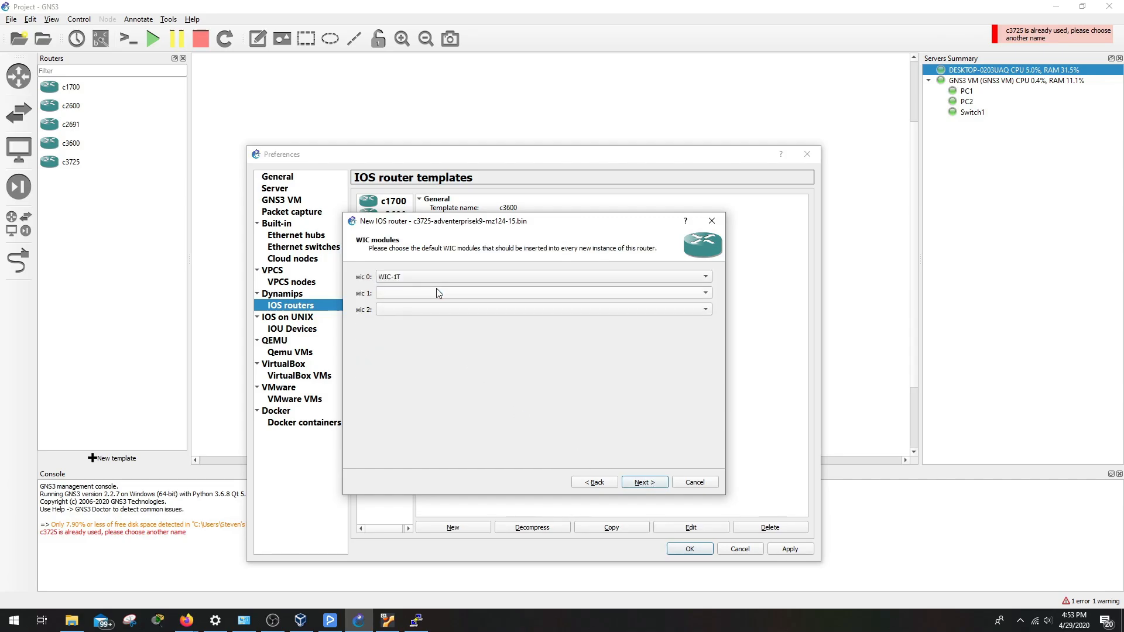
{"action": "left_click", "coordinate": [645, 483]}
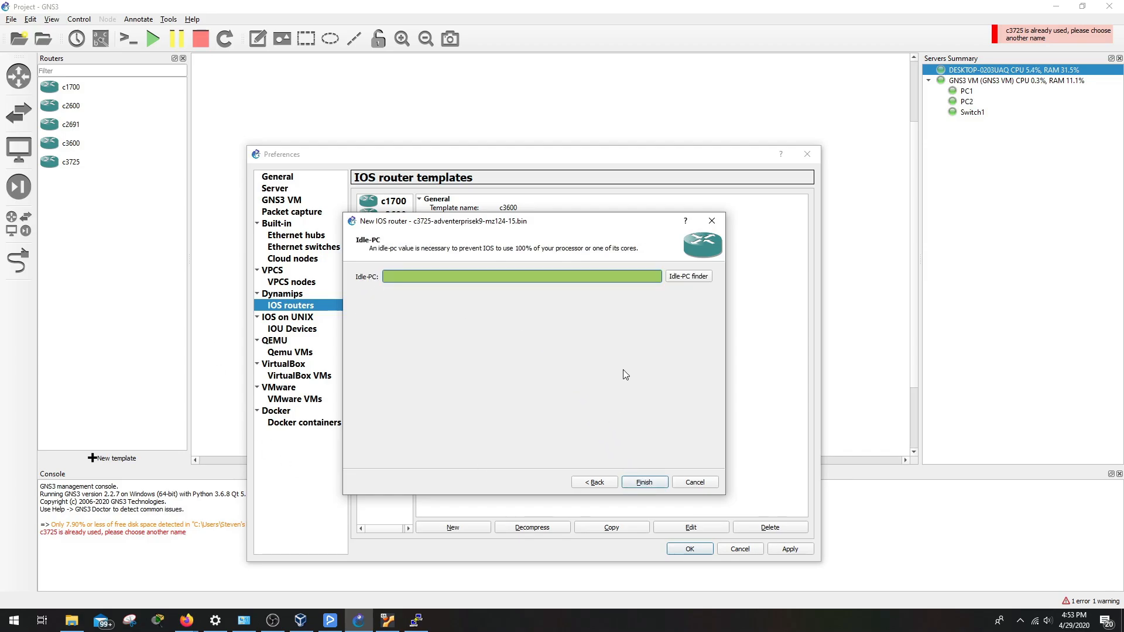
Use the Idle-PC finder, accept 0x60bf8ba0, and finish creating the c37251 template
{"action": "left_click_drag", "start_coordinate": [468, 222], "coordinate": [483, 221]}
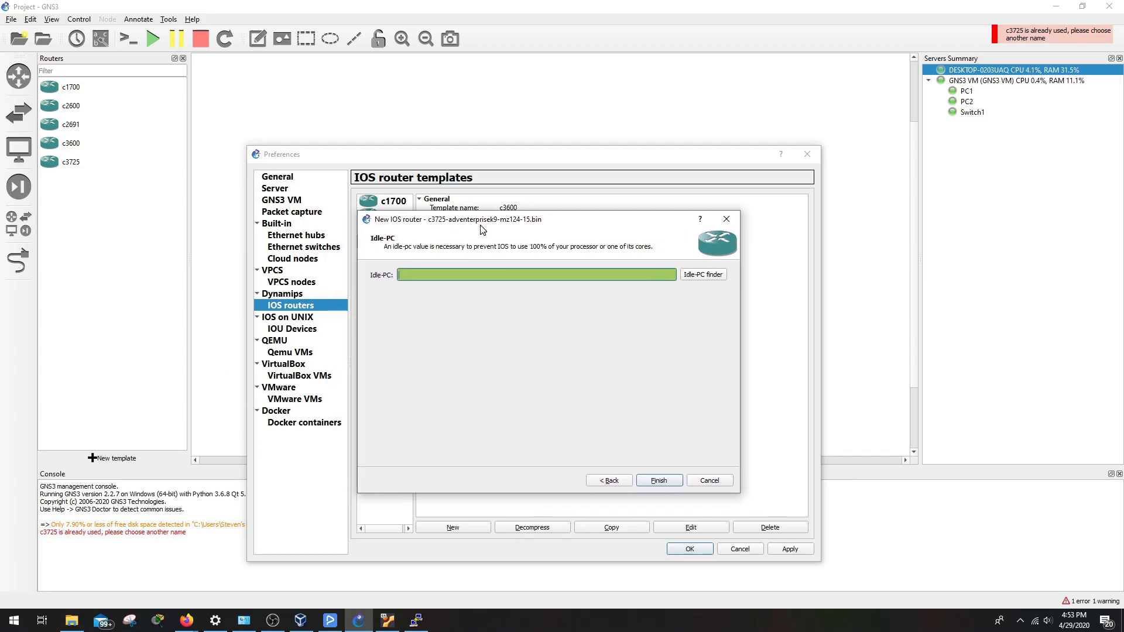
{"action": "left_click", "coordinate": [699, 277]}
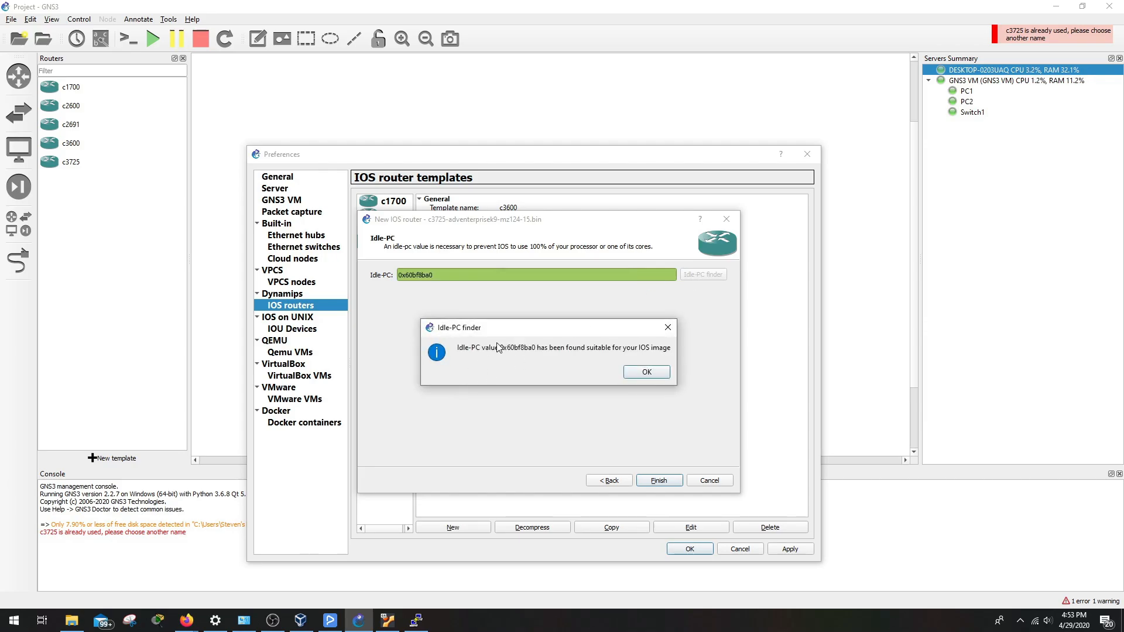
{"action": "left_click", "coordinate": [630, 375]}
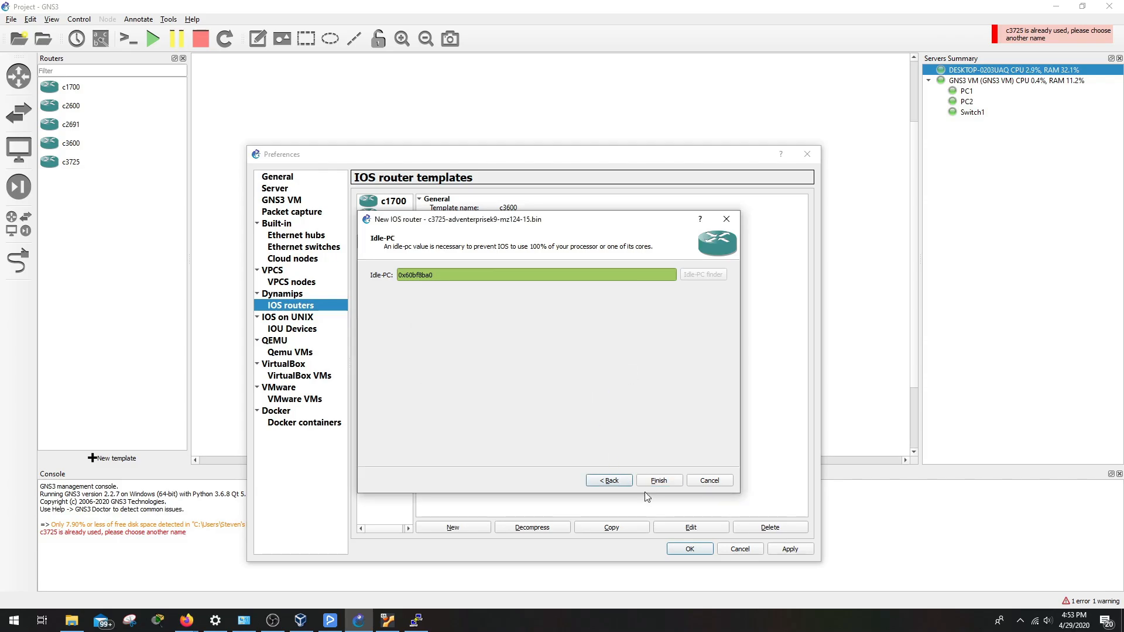
{"action": "left_click", "coordinate": [659, 481]}
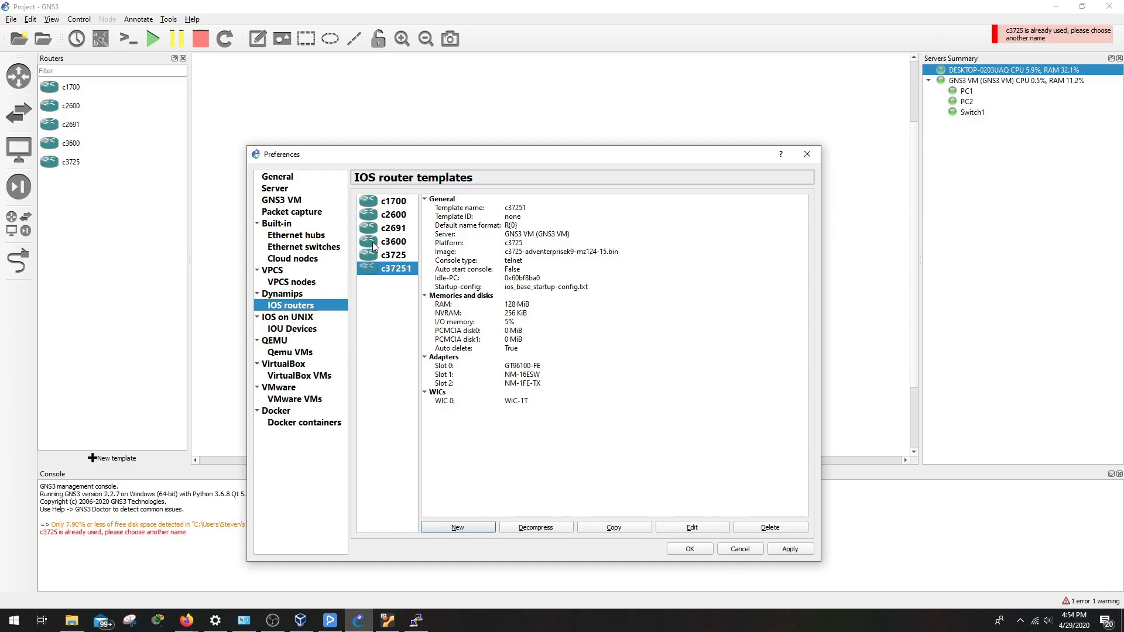
Edit c37251, review its Memories and disks, Slots, Advanced and Usage tabs, then browse symbols
{"action": "left_click", "coordinate": [701, 529]}
{"action": "left_click_drag", "start_coordinate": [483, 206], "coordinate": [537, 221]}
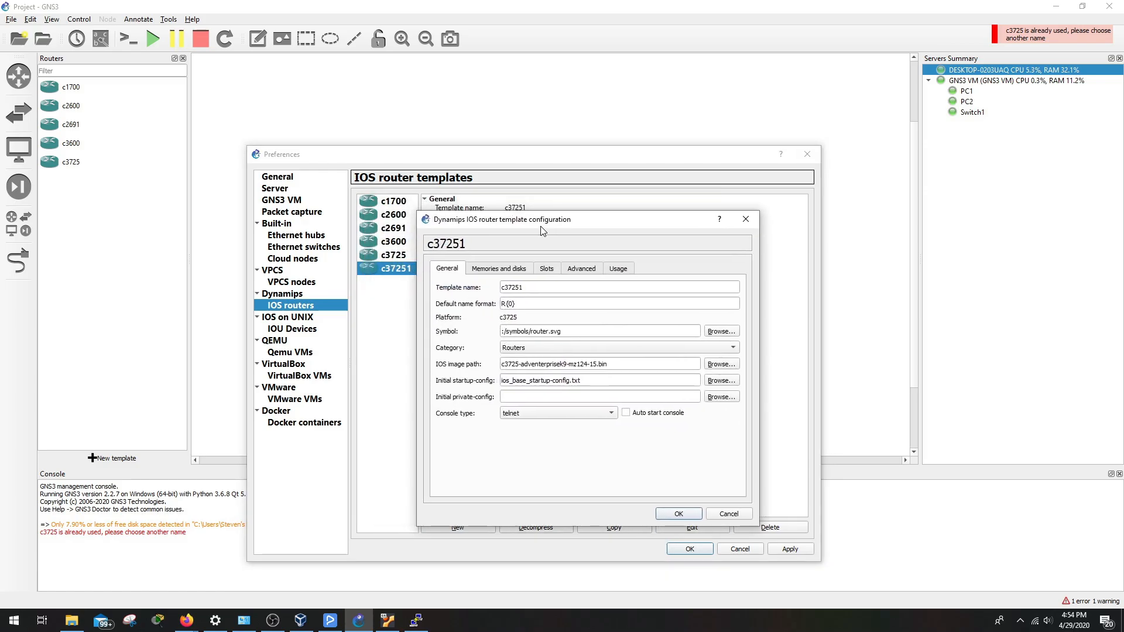
{"action": "left_click", "coordinate": [513, 271]}
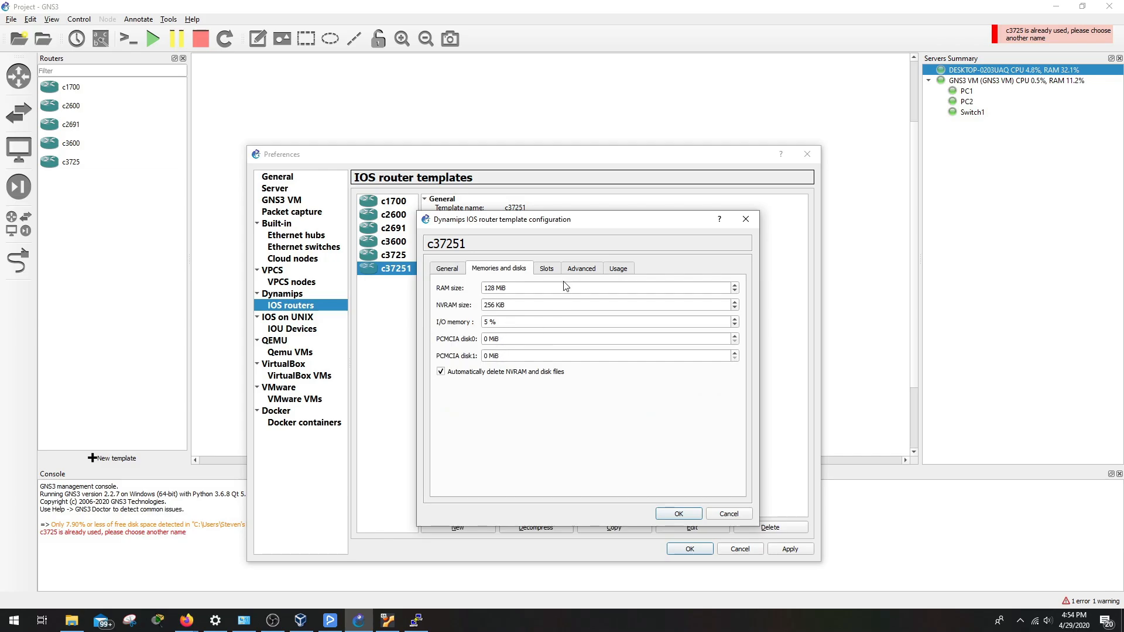
{"action": "left_click", "coordinate": [547, 270]}
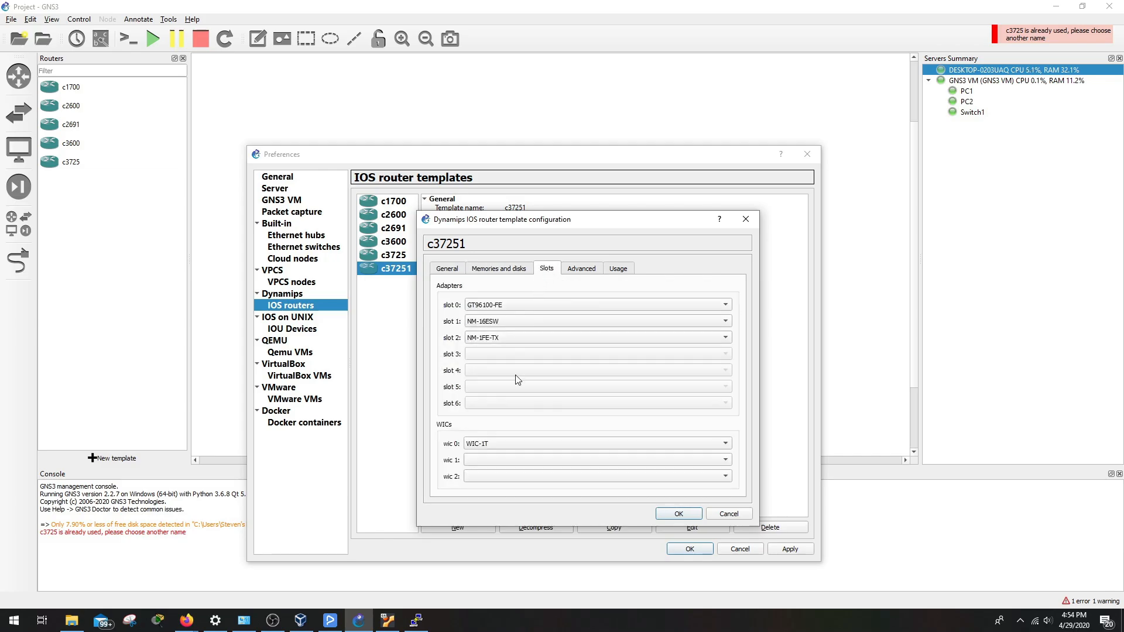
{"action": "left_click", "coordinate": [586, 270]}
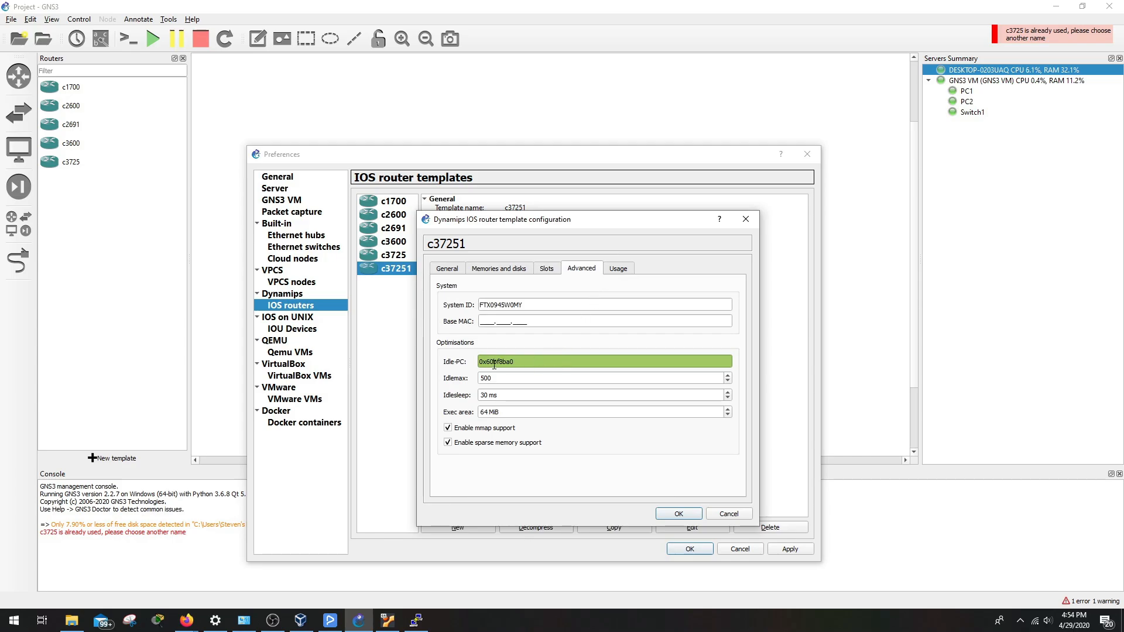
{"action": "left_click", "coordinate": [614, 270]}
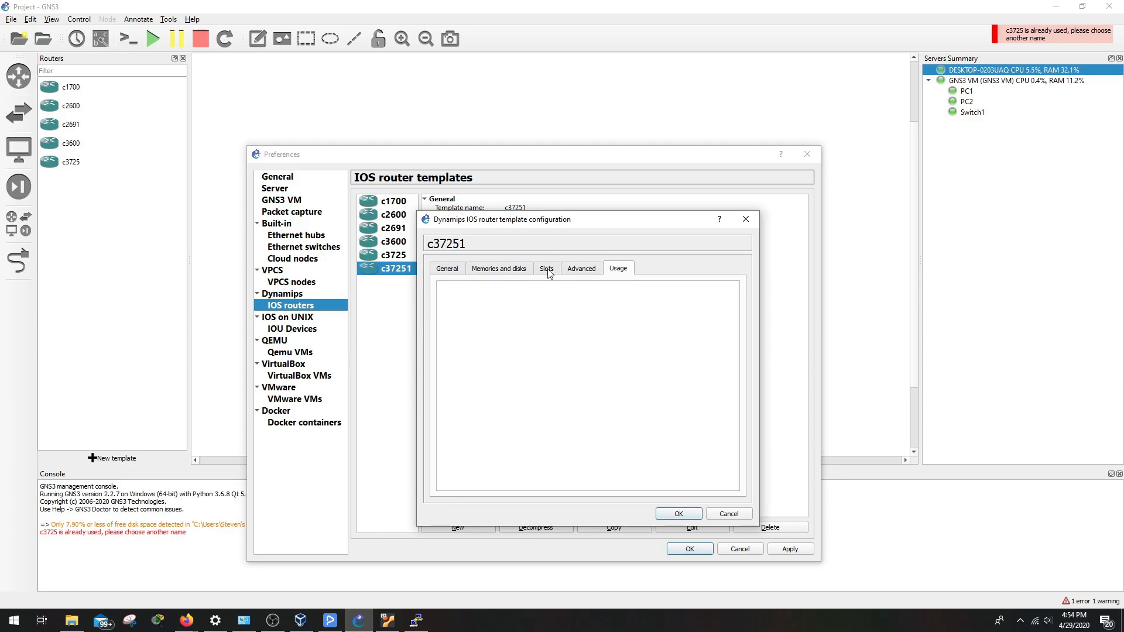
{"action": "left_click", "coordinate": [452, 270]}
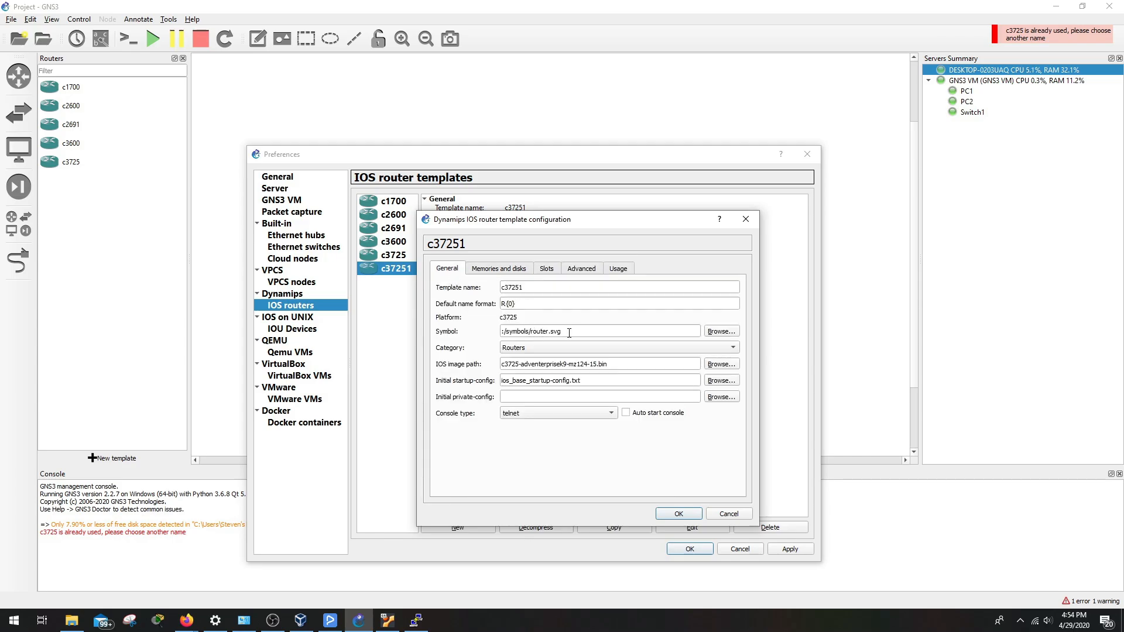
{"action": "left_click", "coordinate": [720, 331]}
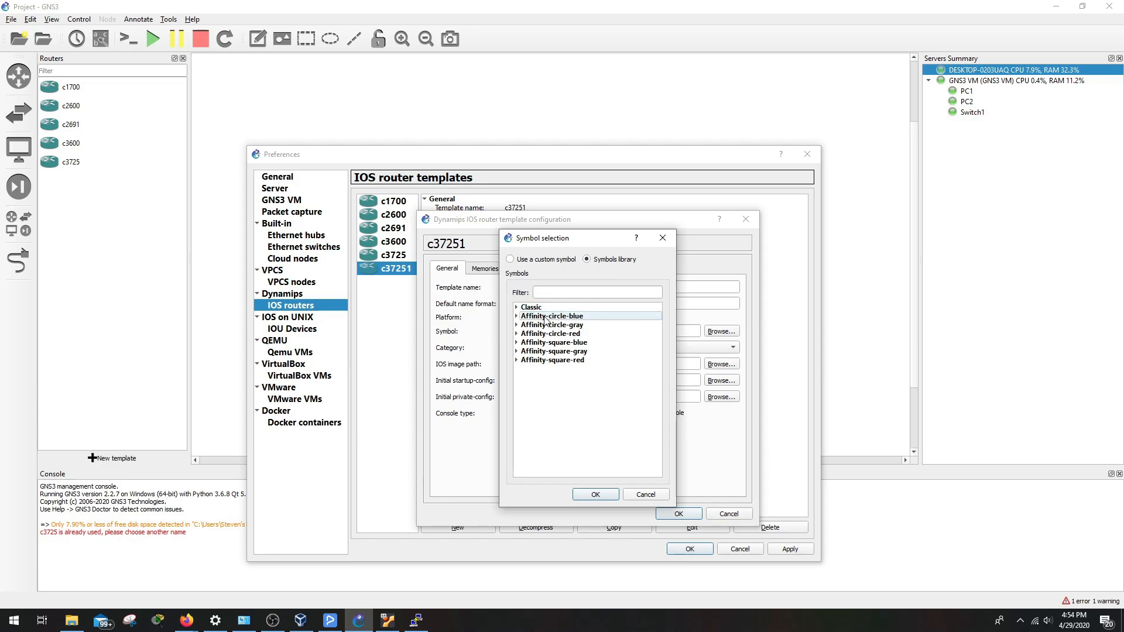
Choose the Affinity-circle-blue switch symbol (affinity/circle/blue/switch.svg) for c37251 and confirm
{"action": "left_click", "coordinate": [516, 316]}
{"action": "left_click", "coordinate": [517, 308]}
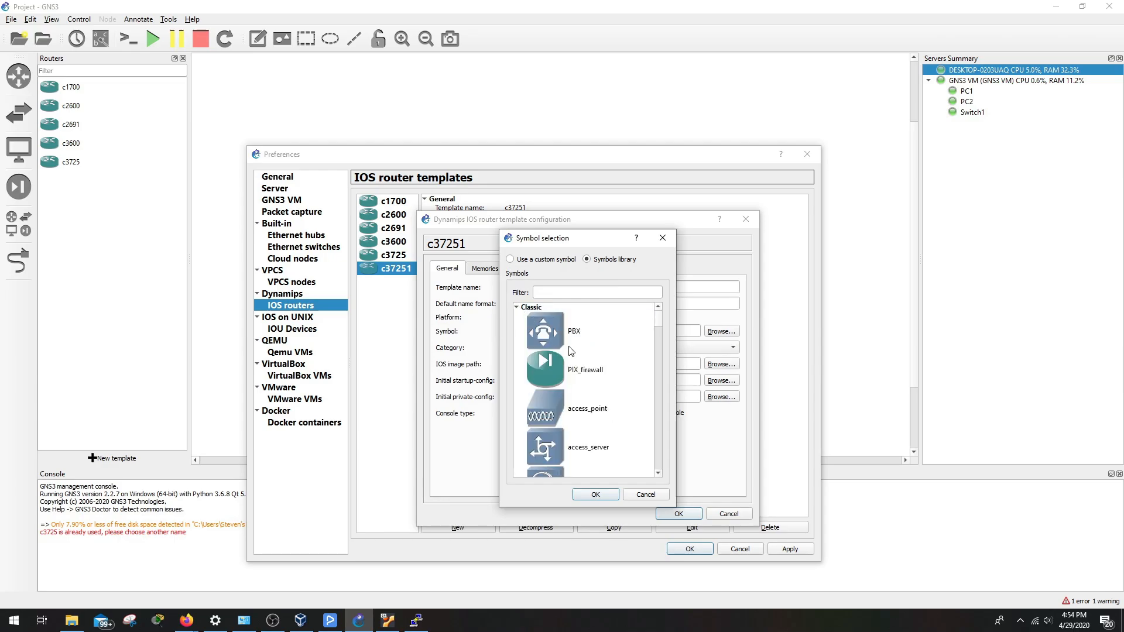
{"action": "scroll", "coordinate": [559, 374], "scroll_direction": "down", "scroll_amount": 1}
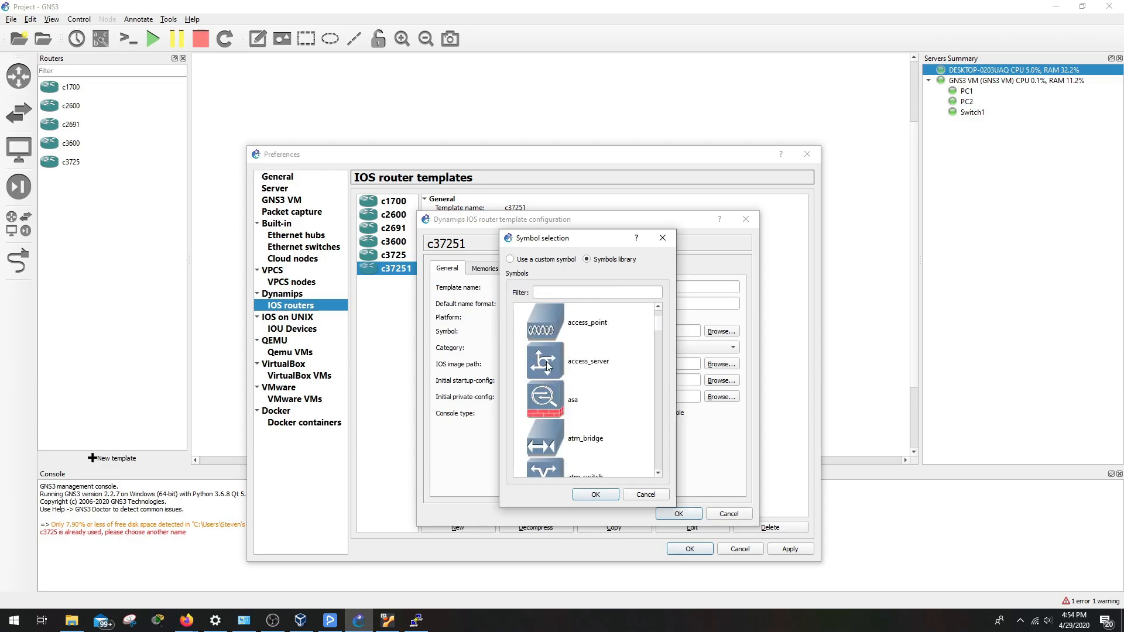
{"action": "scroll", "coordinate": [580, 401], "scroll_direction": "down", "scroll_amount": 1}
{"action": "scroll", "coordinate": [565, 404], "scroll_direction": "down", "scroll_amount": 2}
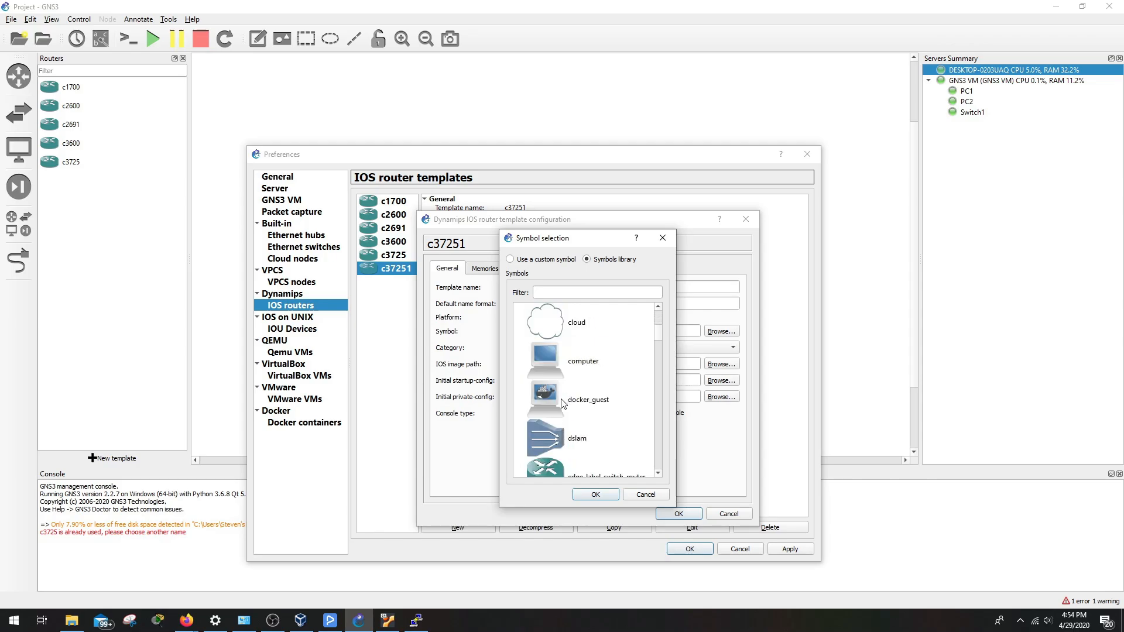
{"action": "scroll", "coordinate": [558, 413], "scroll_direction": "down", "scroll_amount": 1}
{"action": "scroll", "coordinate": [556, 410], "scroll_direction": "down", "scroll_amount": 1}
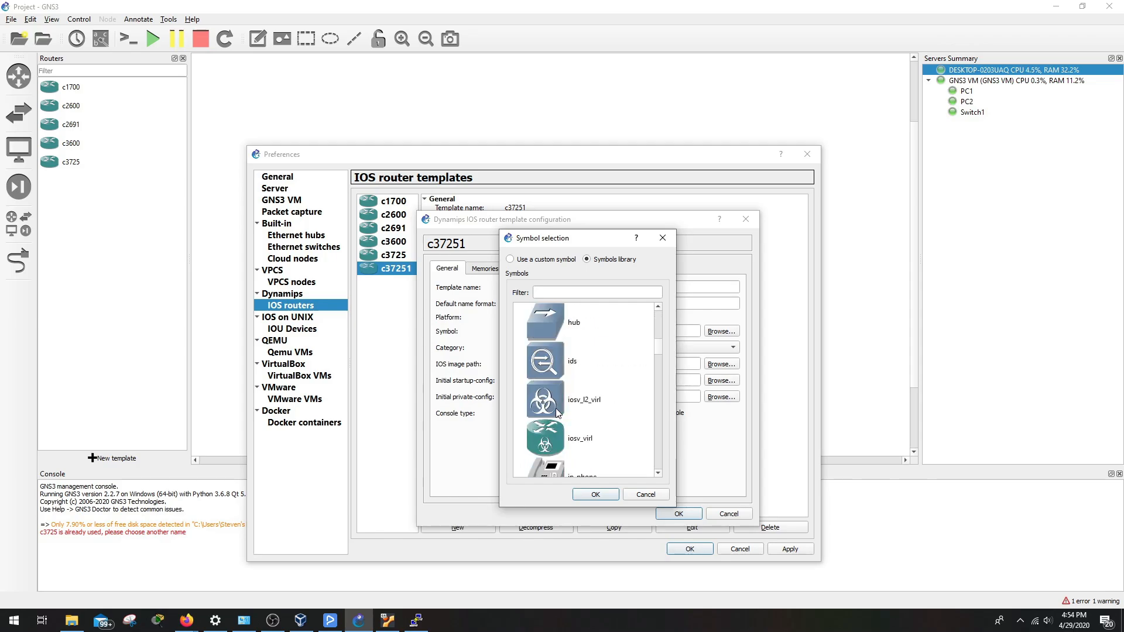
{"action": "scroll", "coordinate": [547, 395], "scroll_direction": "down", "scroll_amount": 1}
{"action": "scroll", "coordinate": [545, 393], "scroll_direction": "down", "scroll_amount": 3}
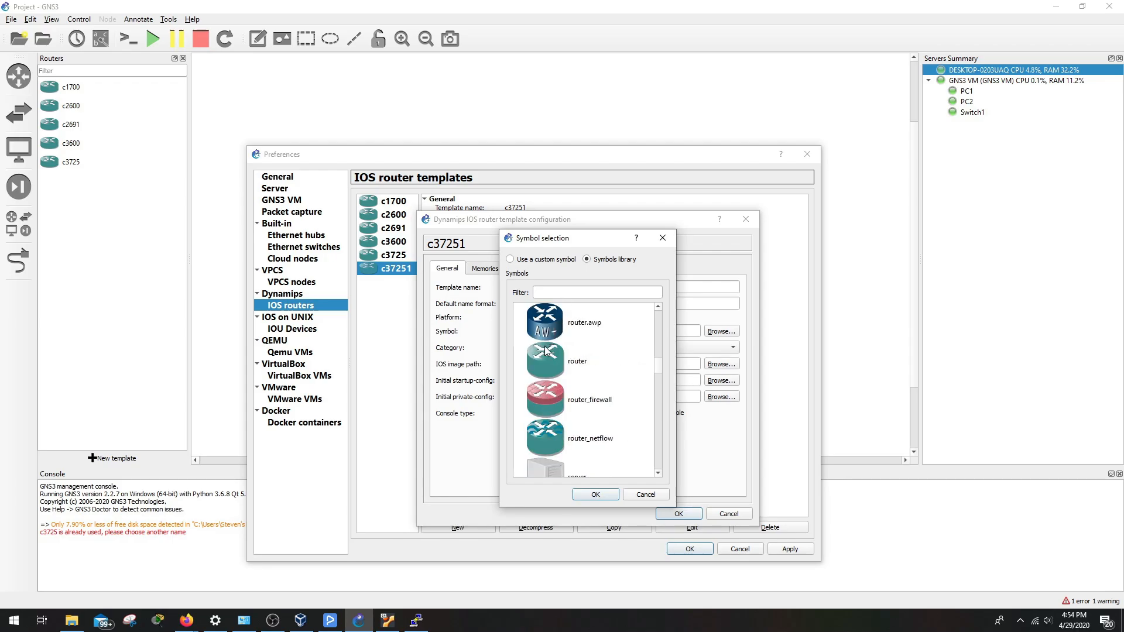
{"action": "scroll", "coordinate": [565, 388], "scroll_direction": "down", "scroll_amount": 1}
{"action": "scroll", "coordinate": [543, 386], "scroll_direction": "down", "scroll_amount": 2}
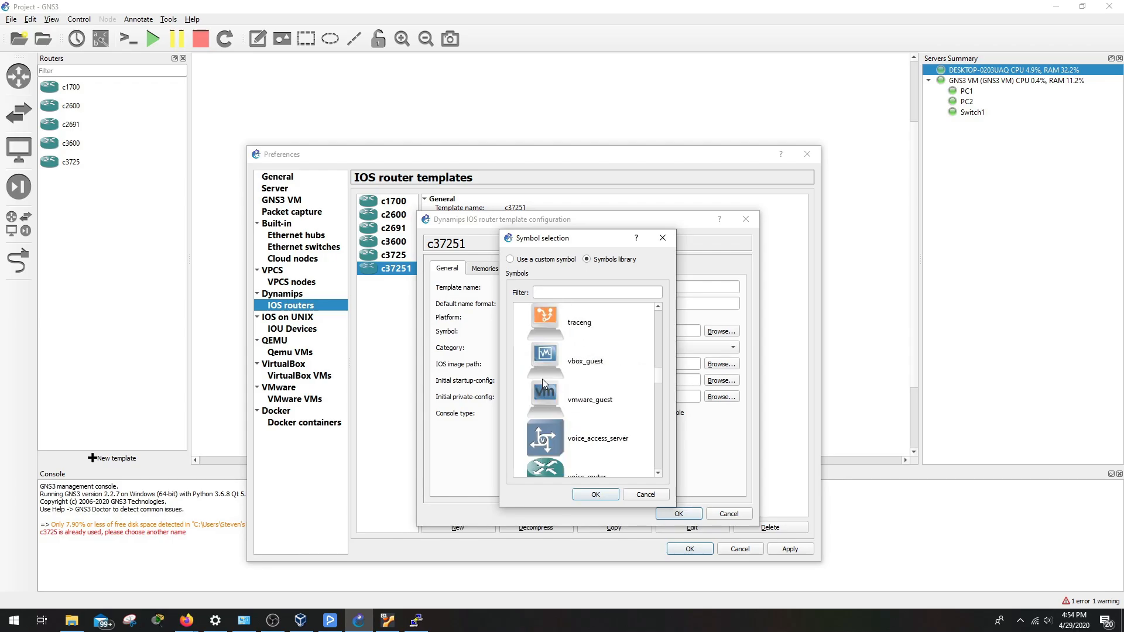
{"action": "scroll", "coordinate": [551, 408], "scroll_direction": "down", "scroll_amount": 2}
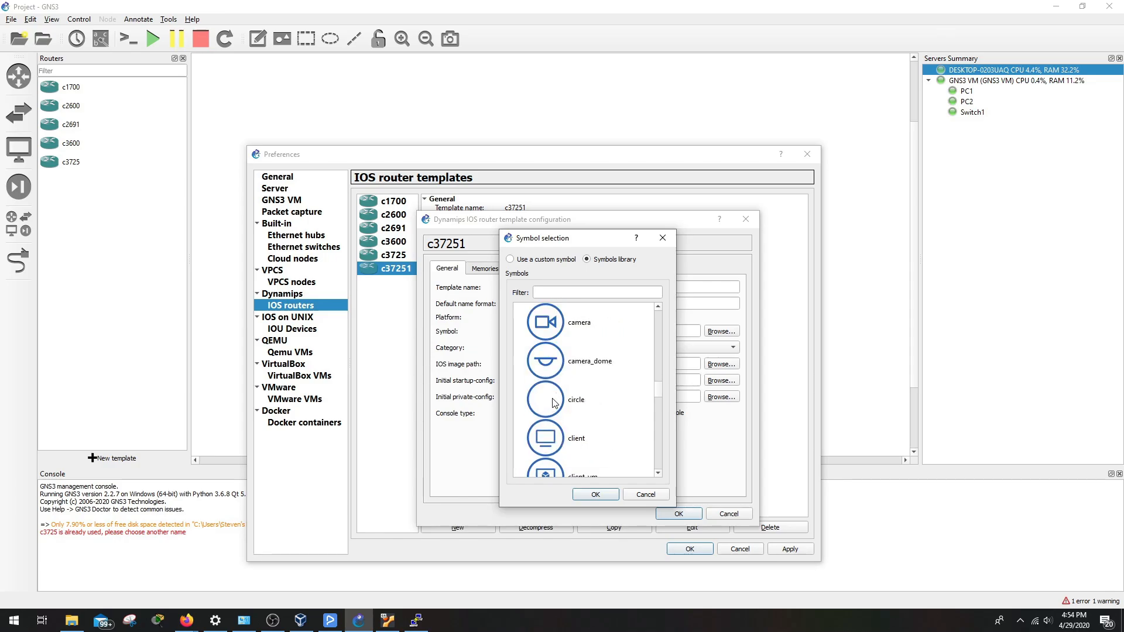
{"action": "scroll", "coordinate": [554, 403], "scroll_direction": "down", "scroll_amount": 4}
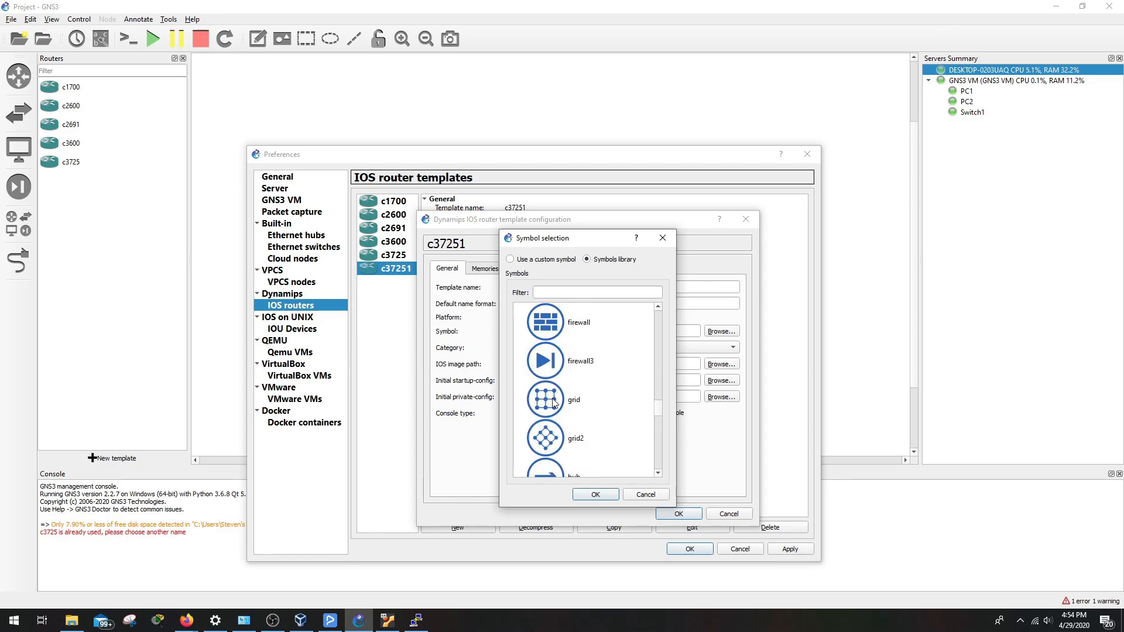
{"action": "scroll", "coordinate": [554, 403], "scroll_direction": "down", "scroll_amount": 5}
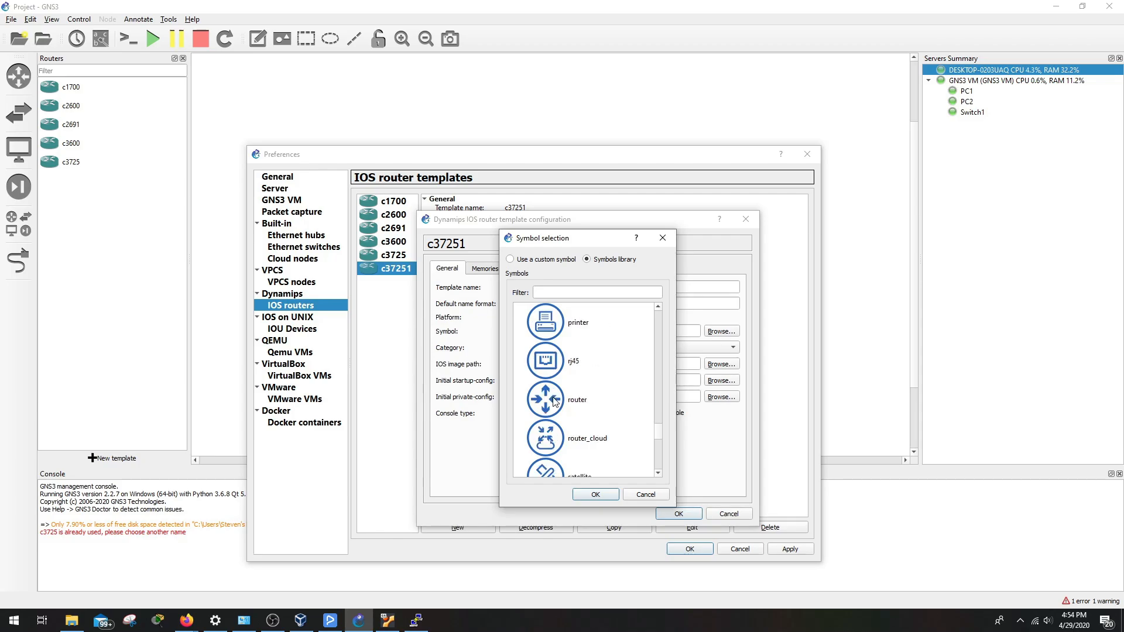
{"action": "scroll", "coordinate": [553, 403], "scroll_direction": "down", "scroll_amount": 4}
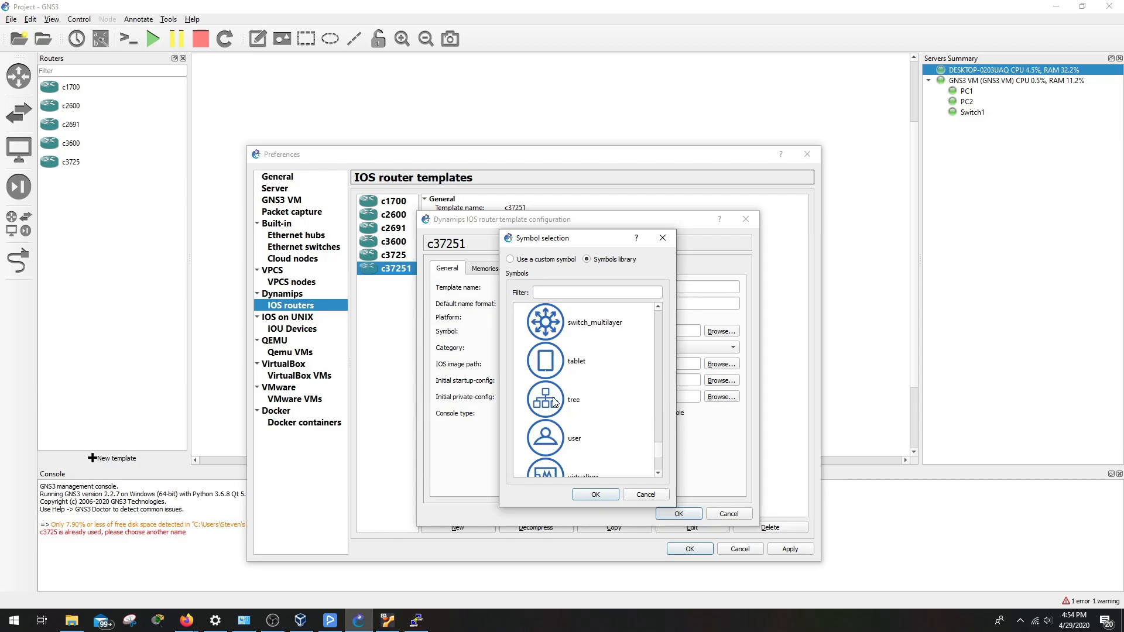
{"action": "scroll", "coordinate": [554, 401], "scroll_direction": "down", "scroll_amount": 3}
{"action": "scroll", "coordinate": [555, 398], "scroll_direction": "up", "scroll_amount": 5}
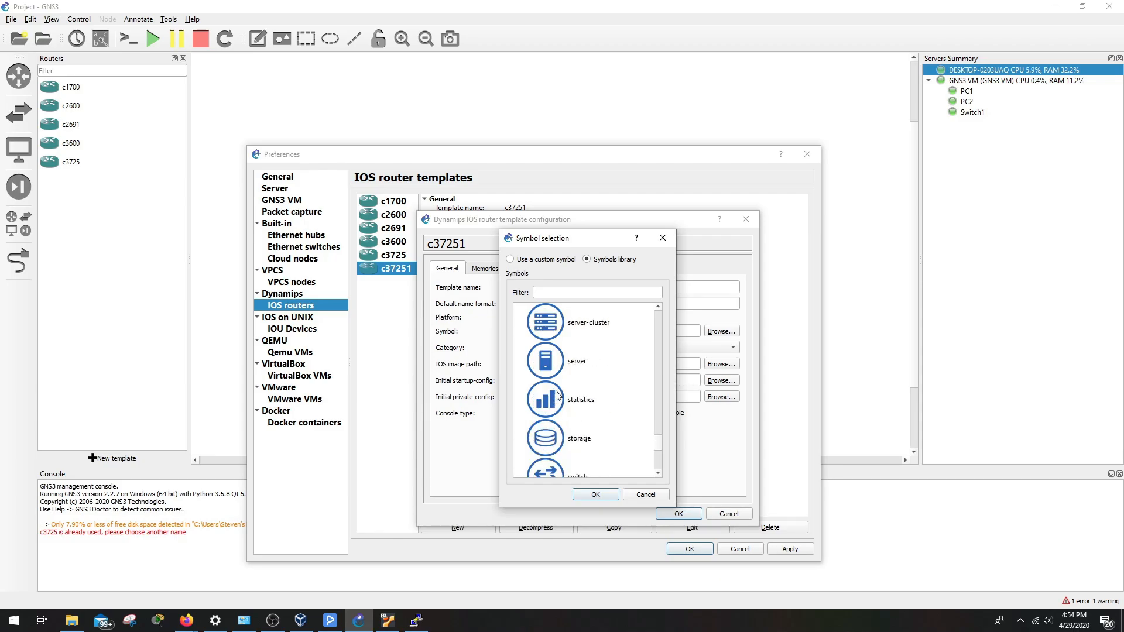
{"action": "scroll", "coordinate": [556, 396], "scroll_direction": "up", "scroll_amount": 6}
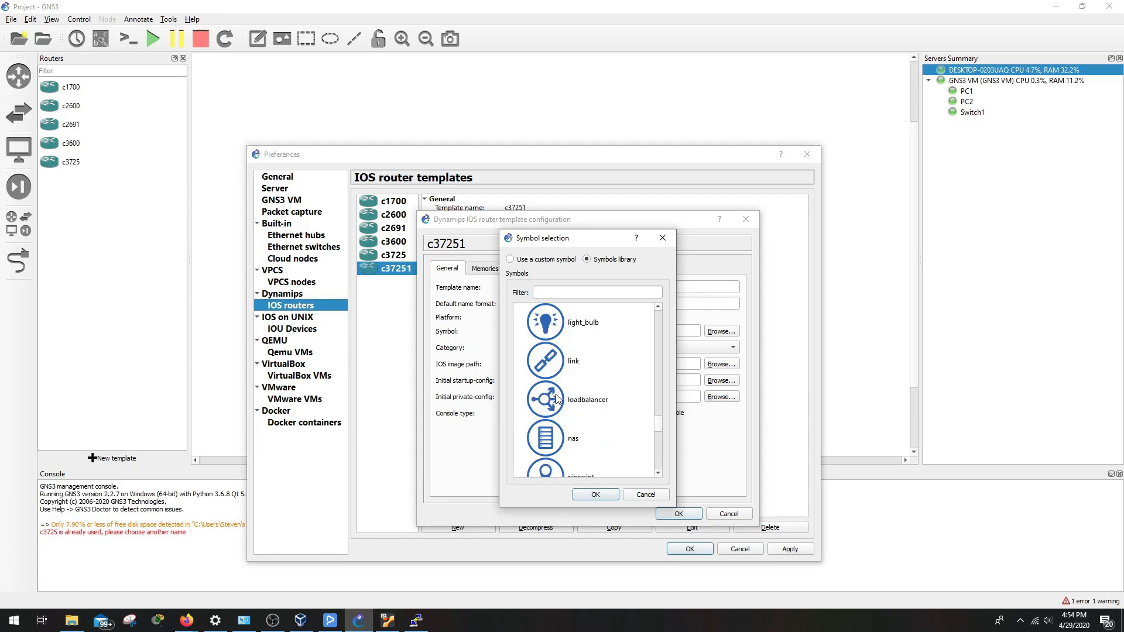
{"action": "scroll", "coordinate": [556, 398], "scroll_direction": "down", "scroll_amount": 3}
{"action": "scroll", "coordinate": [557, 398], "scroll_direction": "up", "scroll_amount": 1}
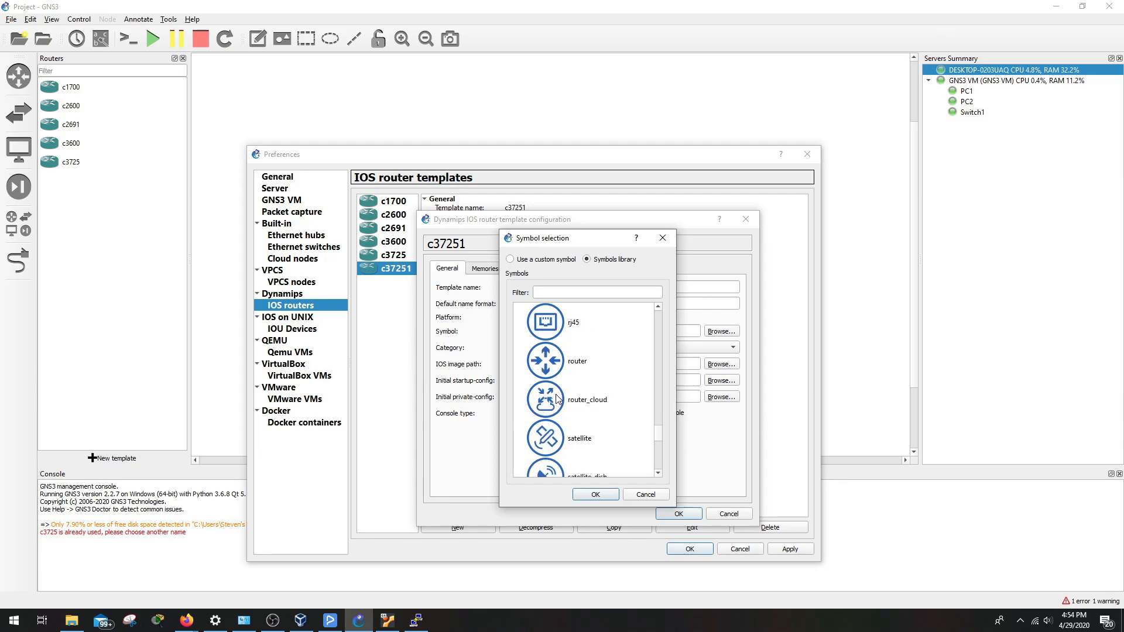
{"action": "scroll", "coordinate": [556, 398], "scroll_direction": "down", "scroll_amount": 3}
{"action": "left_click", "coordinate": [562, 378]}
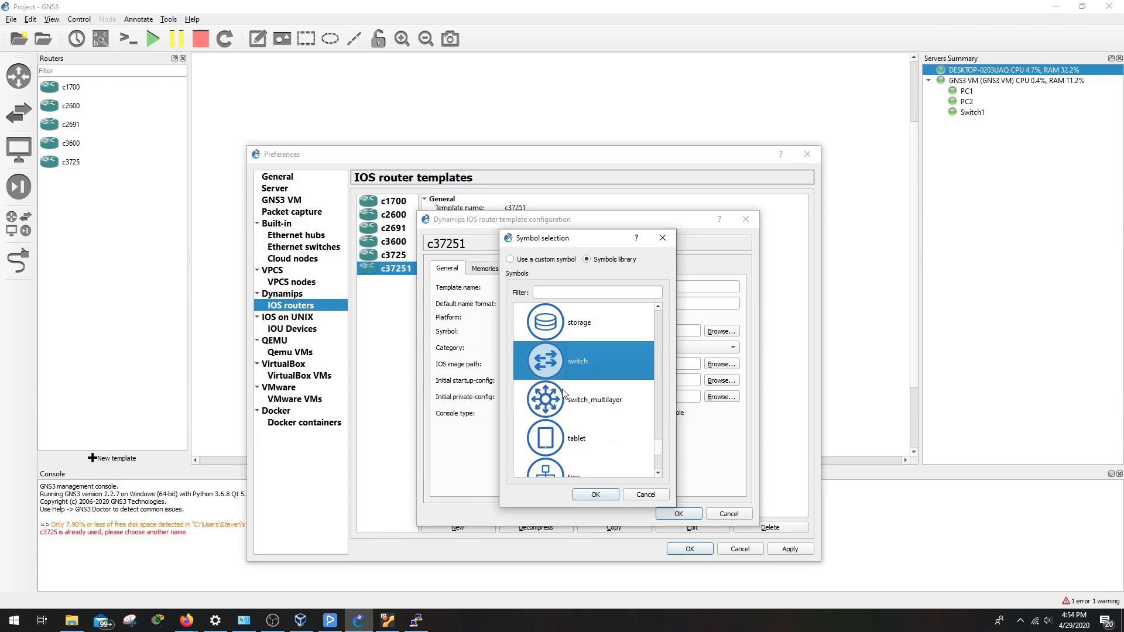
{"action": "left_click", "coordinate": [603, 495]}
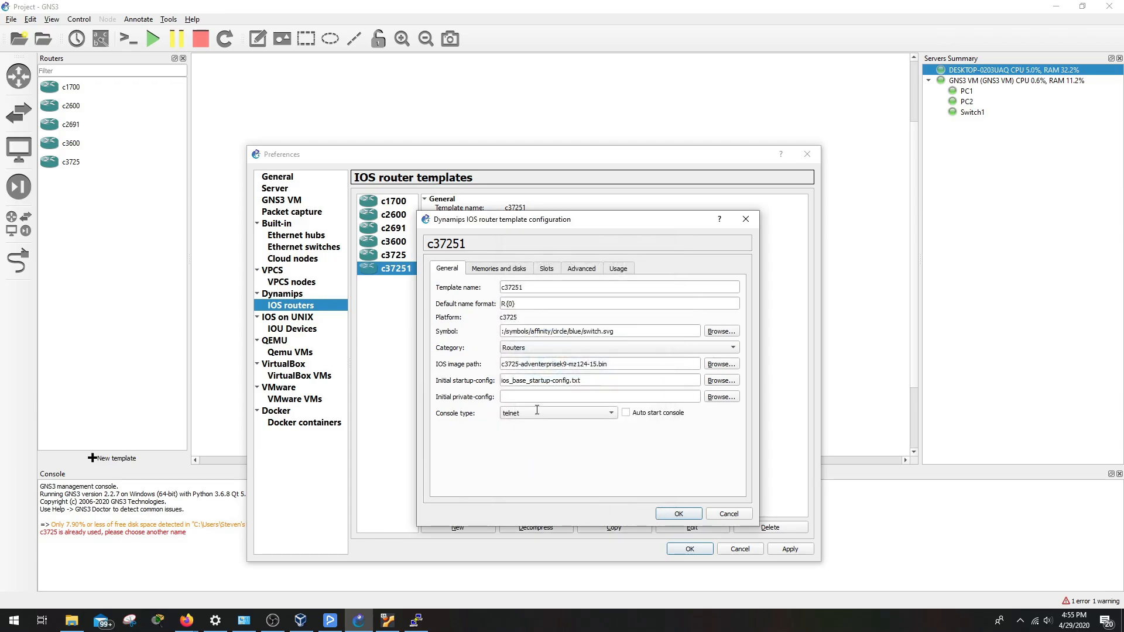
Save the c37251 router template and place router R1 from it above the PC1–Switch1 link
{"action": "left_click", "coordinate": [685, 515]}
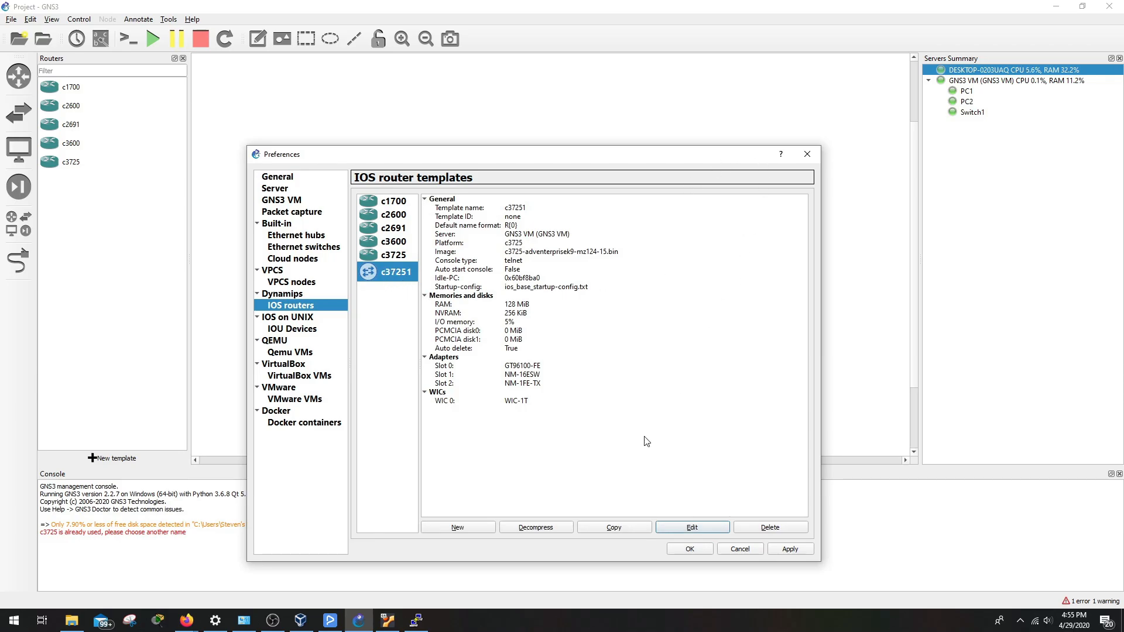
{"action": "left_click", "coordinate": [802, 157]}
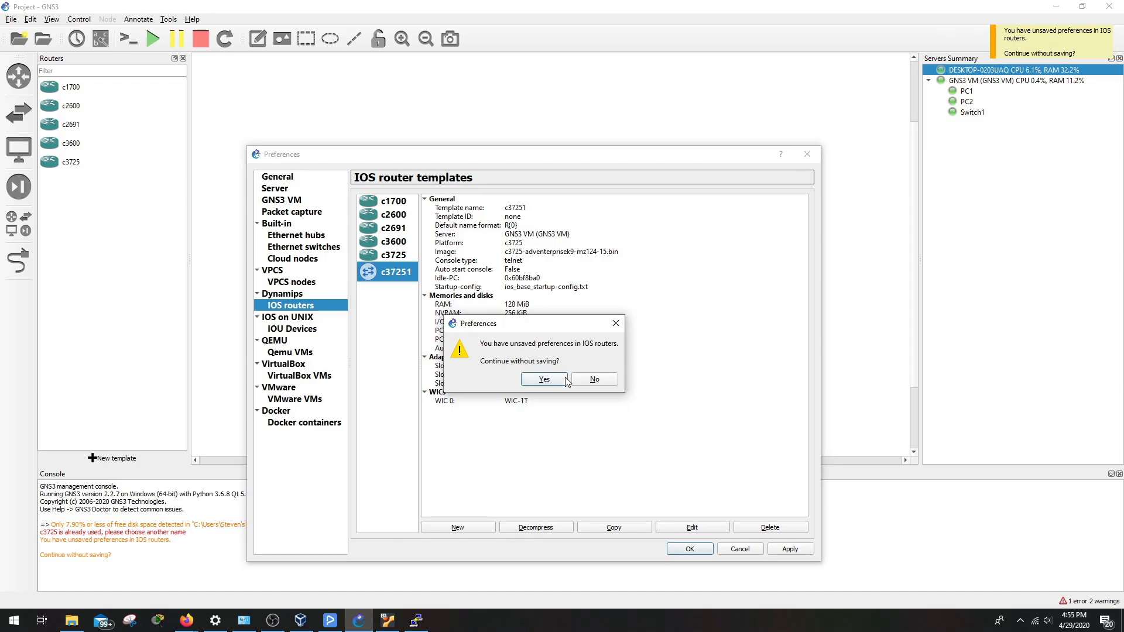
{"action": "left_click", "coordinate": [589, 381]}
{"action": "left_click", "coordinate": [690, 551]}
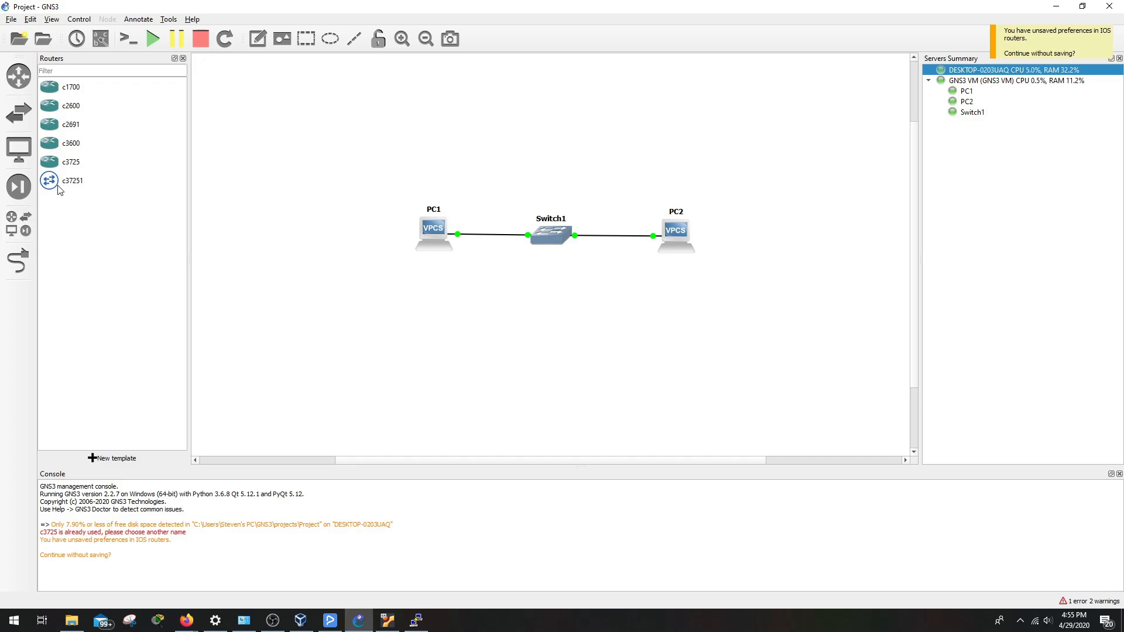
{"action": "left_click_drag", "start_coordinate": [52, 183], "coordinate": [432, 155]}
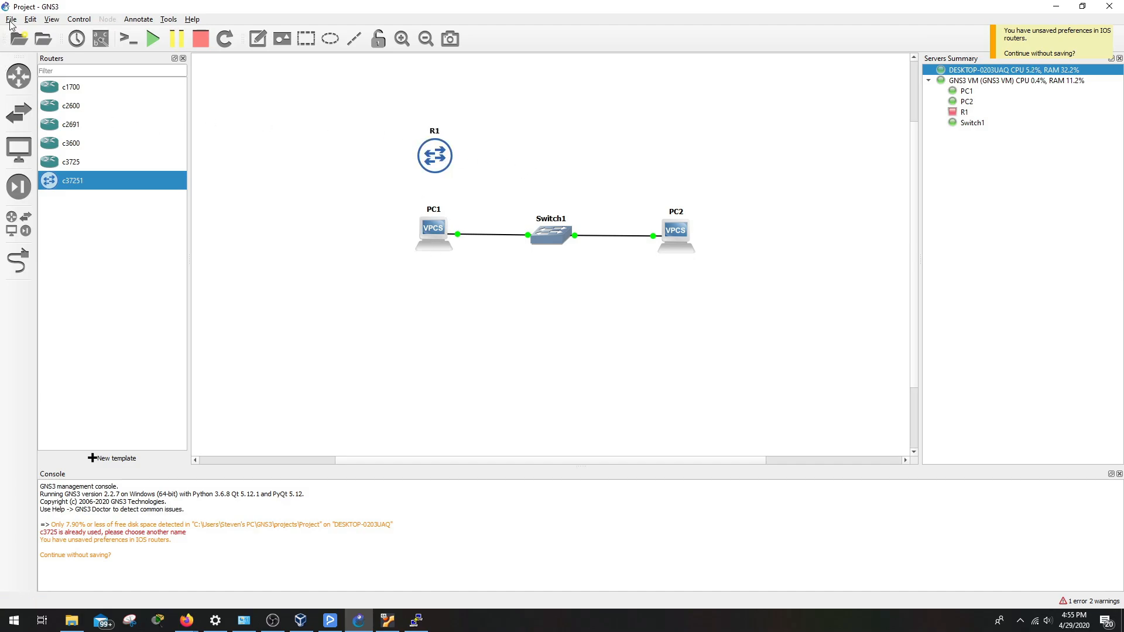
Open show.gns3 from the show project folder
{"action": "left_click", "coordinate": [43, 39]}
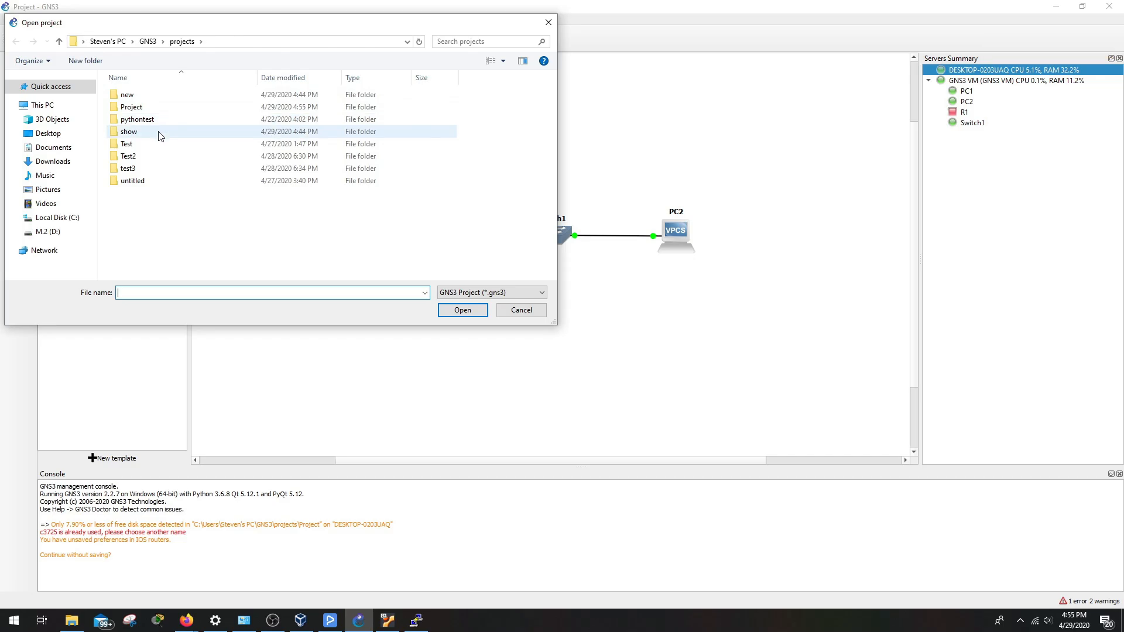
{"action": "left_click", "coordinate": [160, 132]}
{"action": "left_click", "coordinate": [459, 311]}
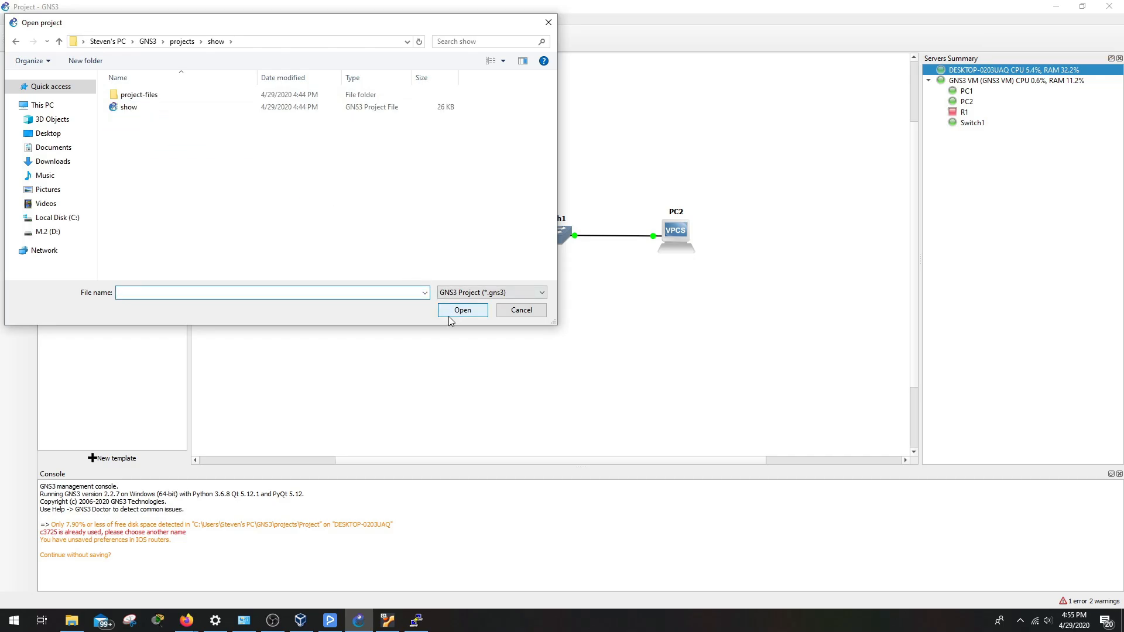
{"action": "left_click", "coordinate": [199, 107]}
{"action": "left_click", "coordinate": [471, 312]}
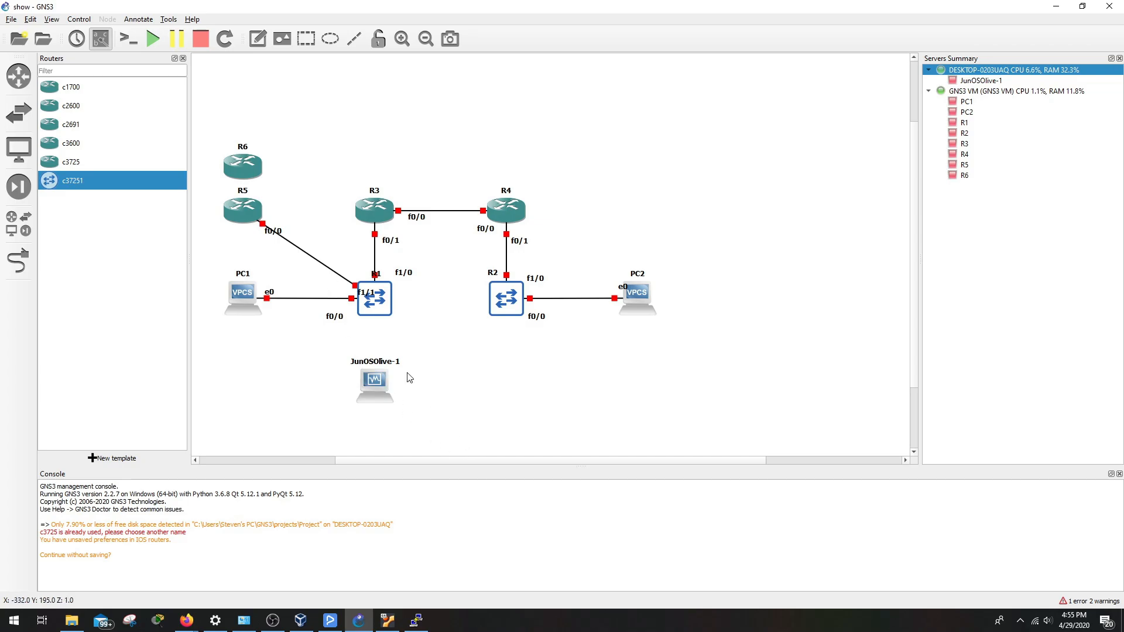
Try rubber-band selecting R3 and R4, R1 and R2, then PC1, clearing each selection
{"action": "left_click_drag", "start_coordinate": [340, 156], "coordinate": [594, 255]}
{"action": "left_click", "coordinate": [607, 229]}
{"action": "left_click_drag", "start_coordinate": [332, 254], "coordinate": [557, 348]}
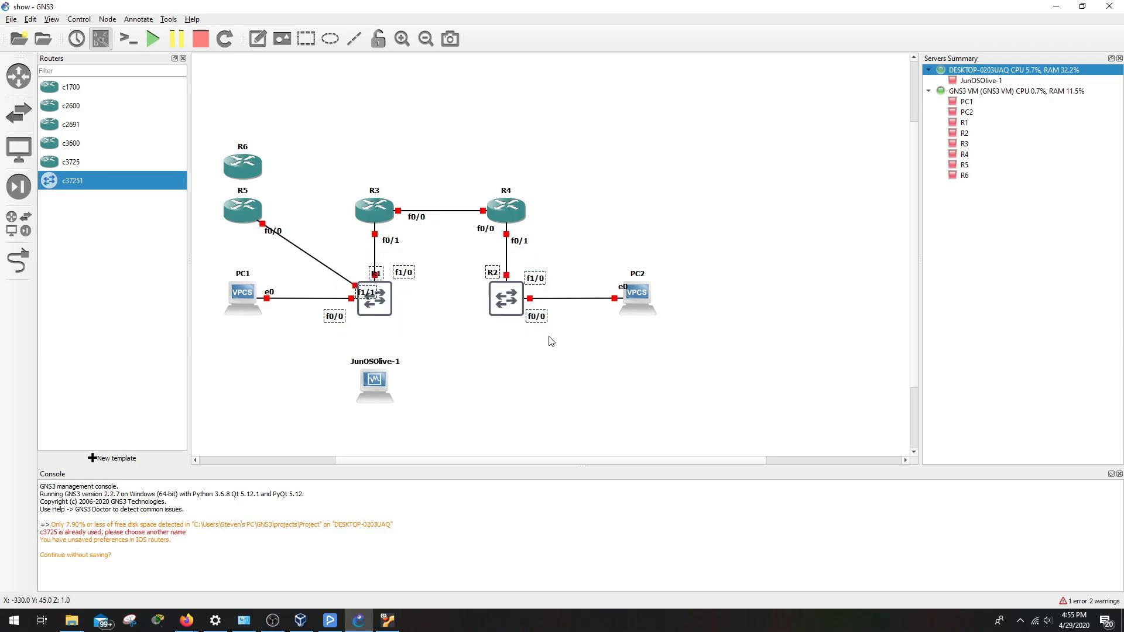
{"action": "left_click", "coordinate": [513, 391]}
{"action": "left_click_drag", "start_coordinate": [183, 265], "coordinate": [284, 323]}
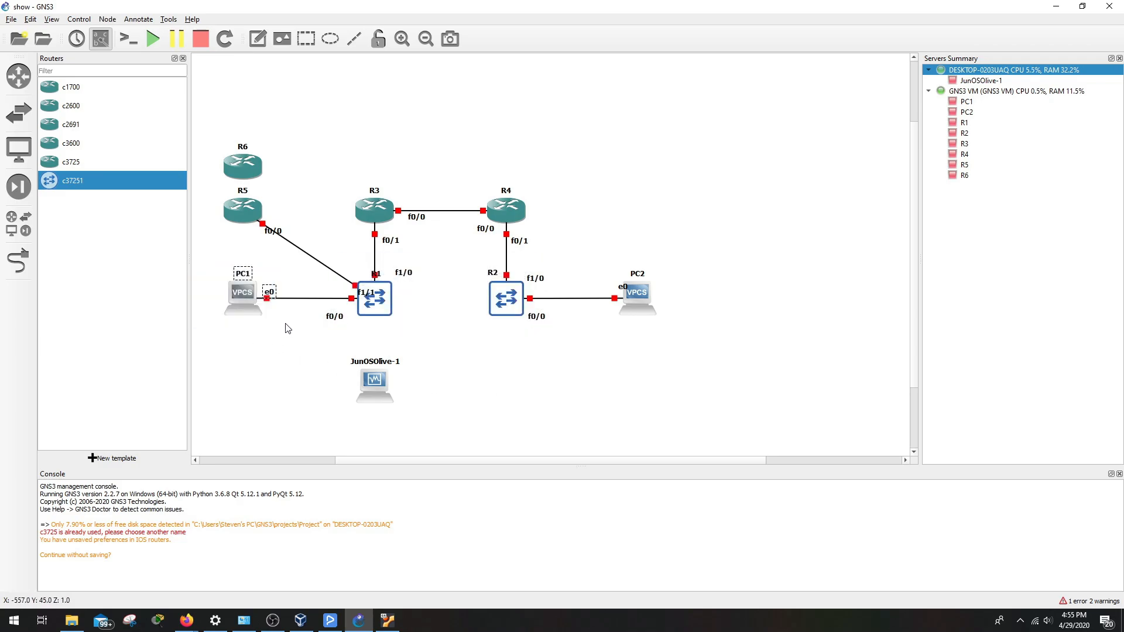
{"action": "left_click", "coordinate": [595, 258]}
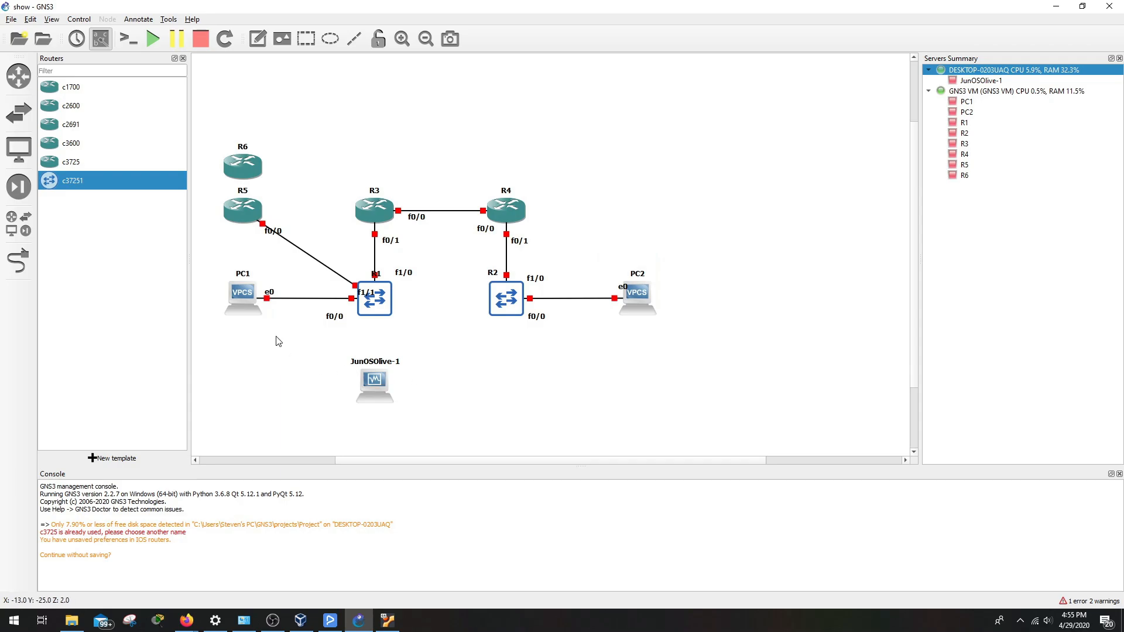
Delete routers R5 and R6, then start all devices
{"action": "left_click_drag", "start_coordinate": [278, 212], "coordinate": [293, 234]}
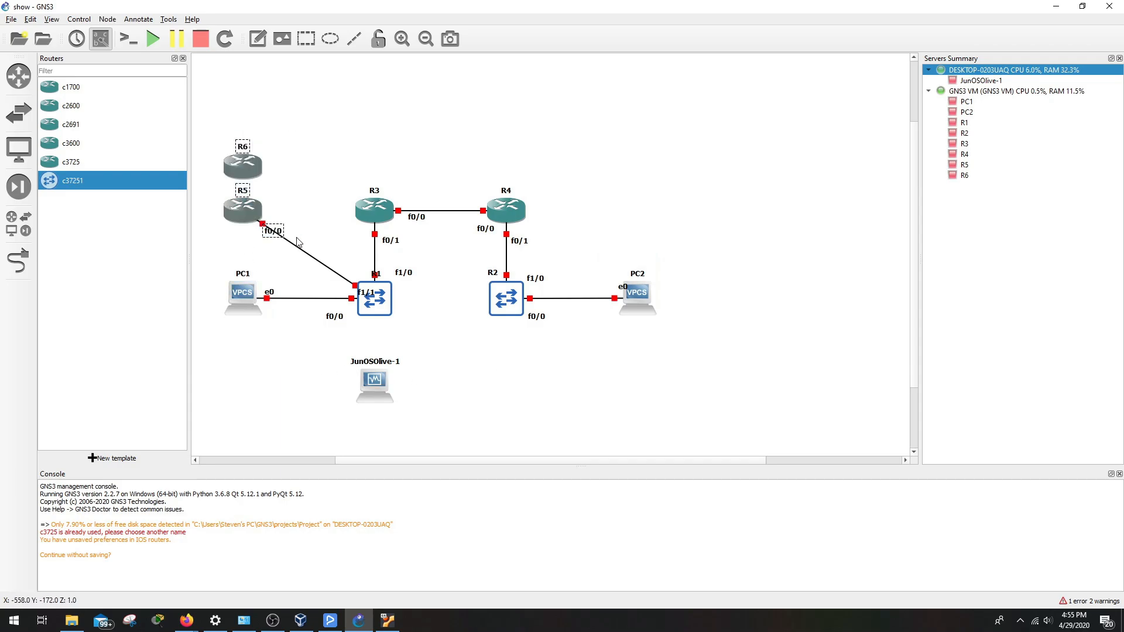
{"action": "key", "text": "Delete"}
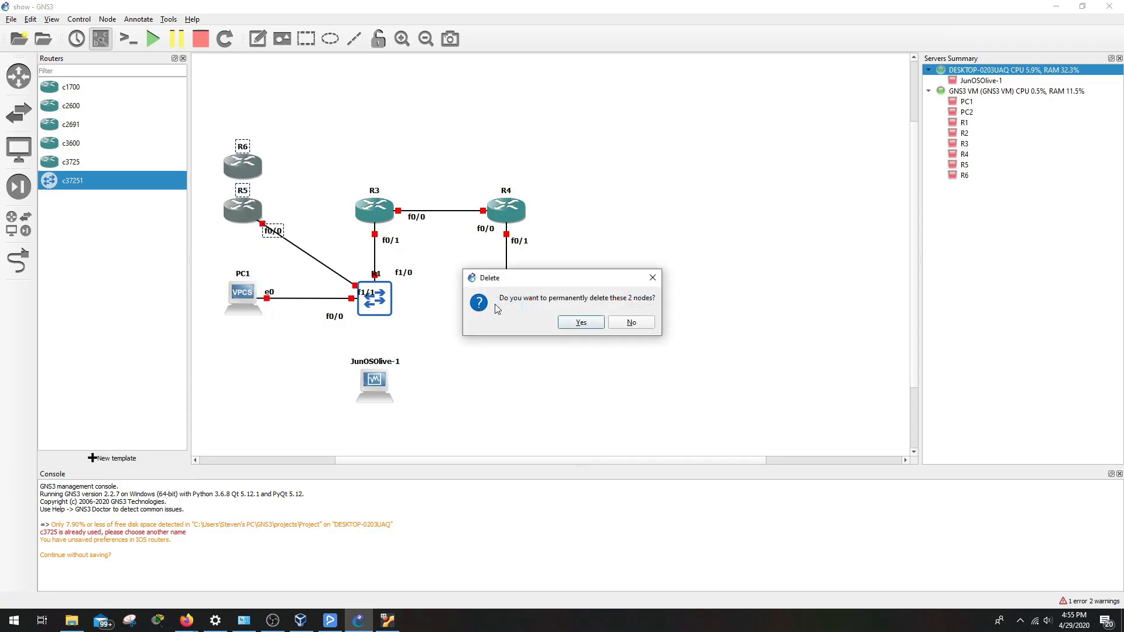
{"action": "left_click", "coordinate": [580, 322]}
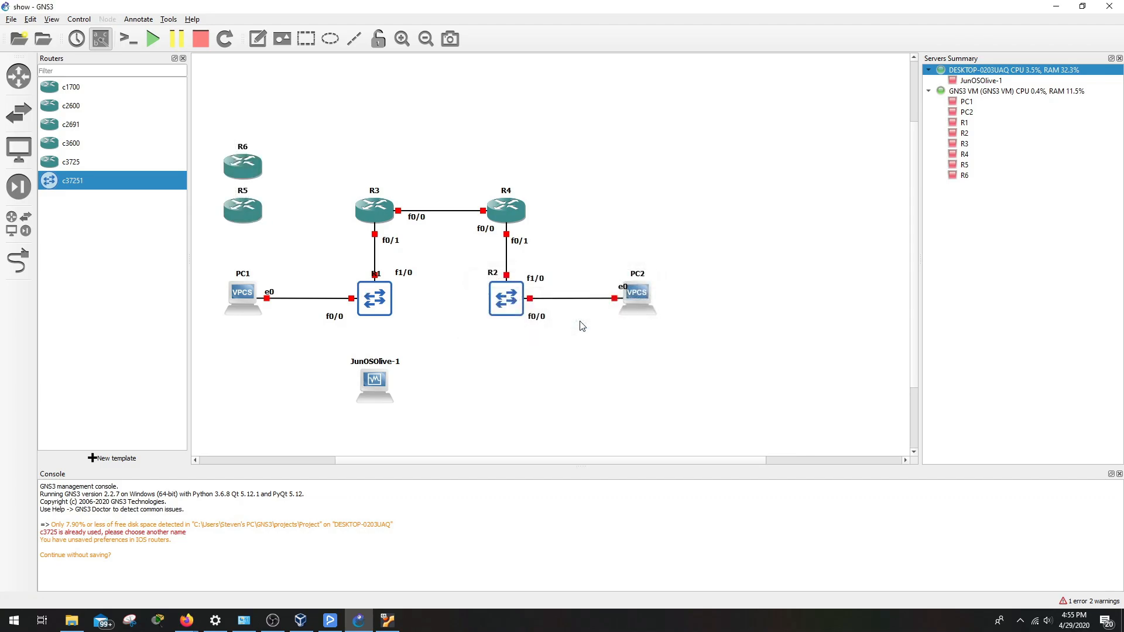
{"action": "left_click", "coordinate": [154, 41]}
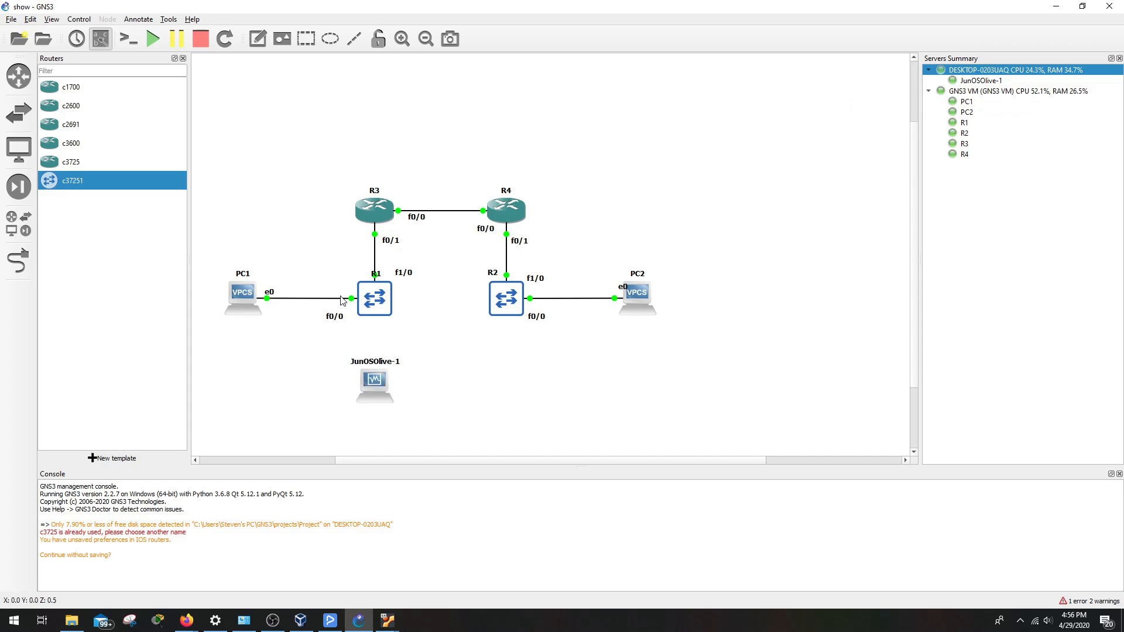
Show interface labels and reposition the f0/0 labels beside R3 and R4
{"action": "left_click", "coordinate": [101, 40]}
{"action": "left_click", "coordinate": [101, 40]}
{"action": "left_click", "coordinate": [100, 39]}
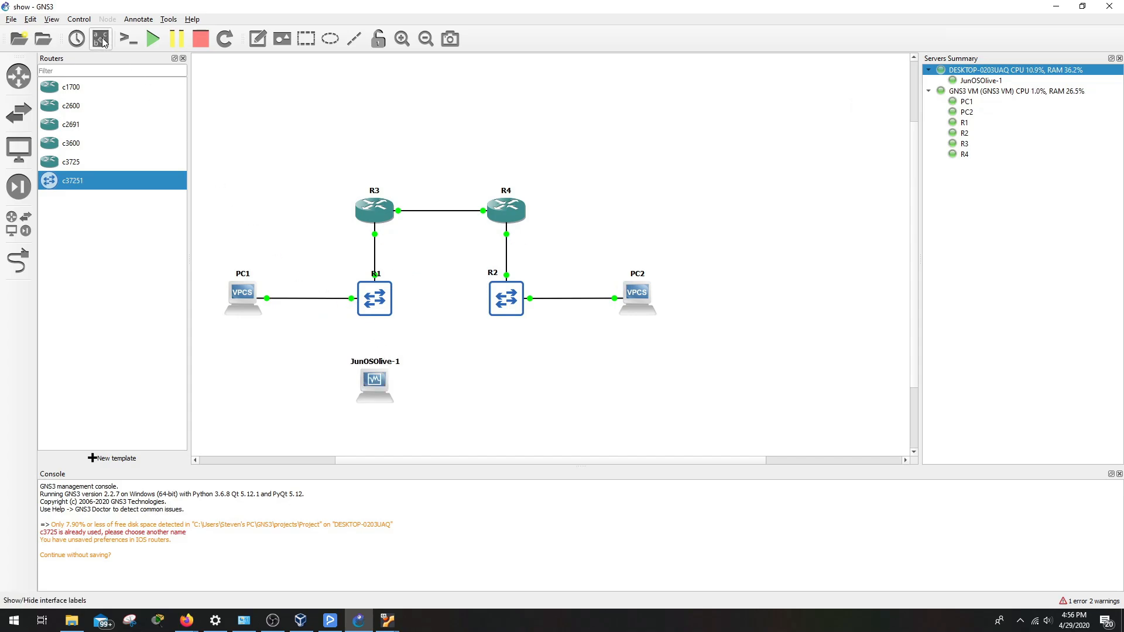
{"action": "left_click", "coordinate": [102, 41]}
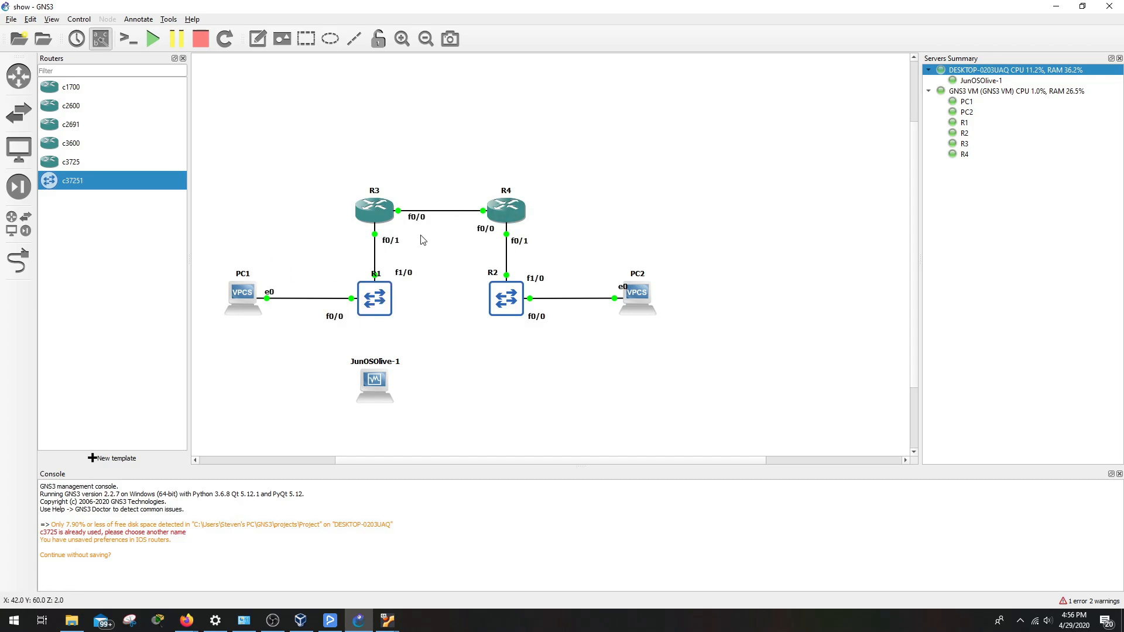
{"action": "left_click_drag", "start_coordinate": [416, 217], "coordinate": [409, 219]}
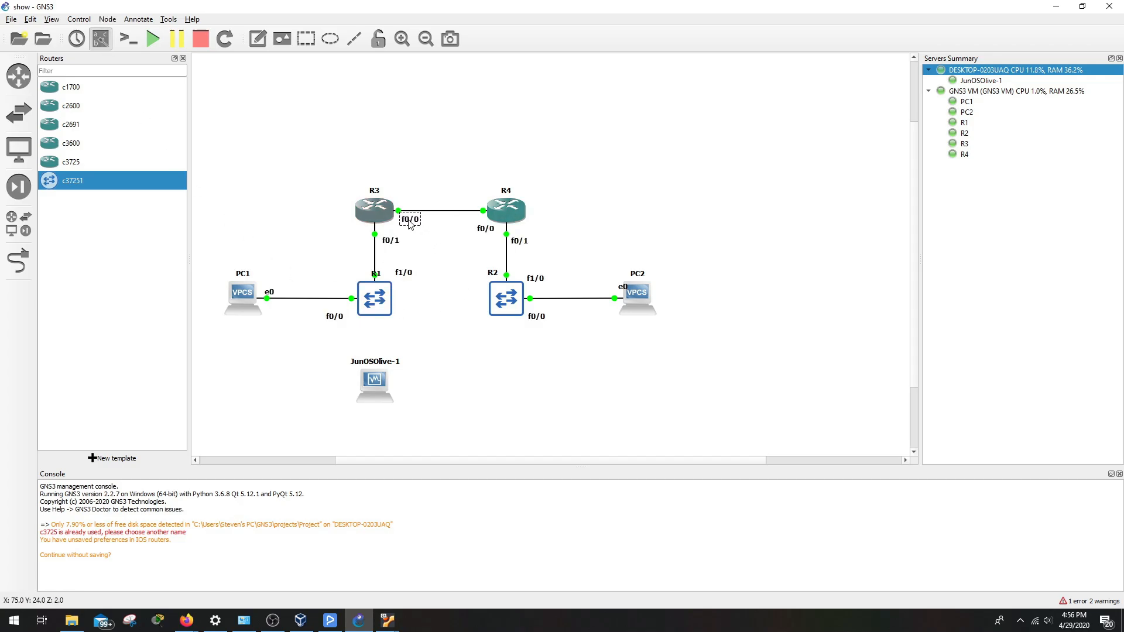
{"action": "left_click_drag", "start_coordinate": [480, 231], "coordinate": [474, 225]}
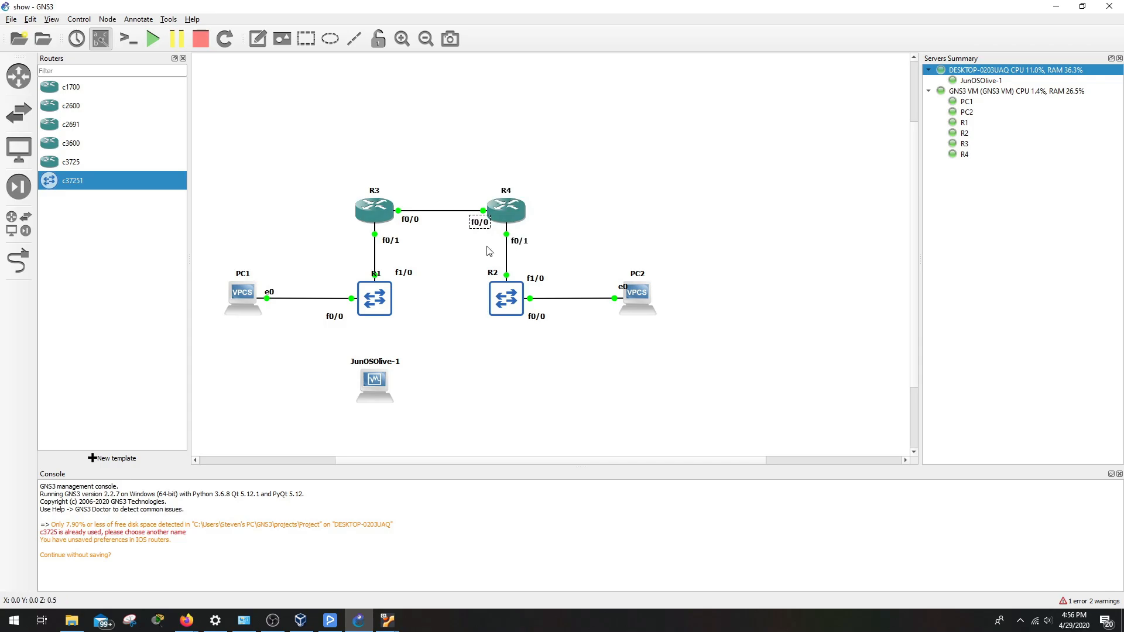
Open consoles to all devices and minimize R4's console
{"action": "left_click", "coordinate": [257, 159]}
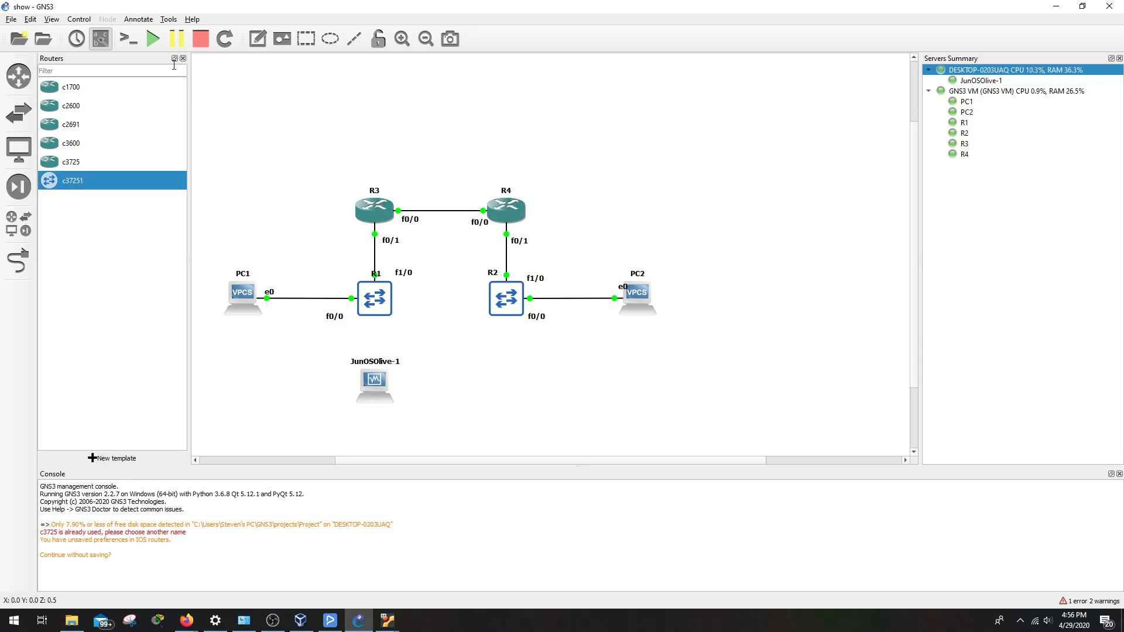
{"action": "left_click", "coordinate": [127, 39]}
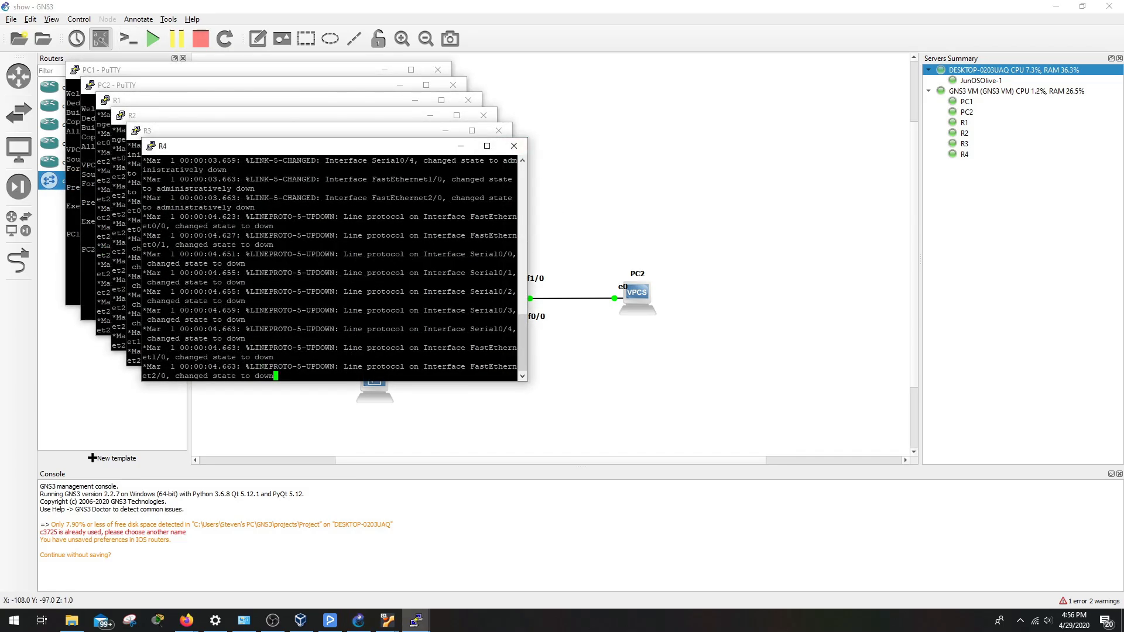
{"action": "left_click", "coordinate": [461, 146]}
Minimize the R3, R2, R1, PC2 and PC1 console windows
{"action": "left_click", "coordinate": [446, 131]}
{"action": "left_click", "coordinate": [430, 116]}
{"action": "left_click", "coordinate": [415, 100]}
{"action": "left_click", "coordinate": [399, 85]}
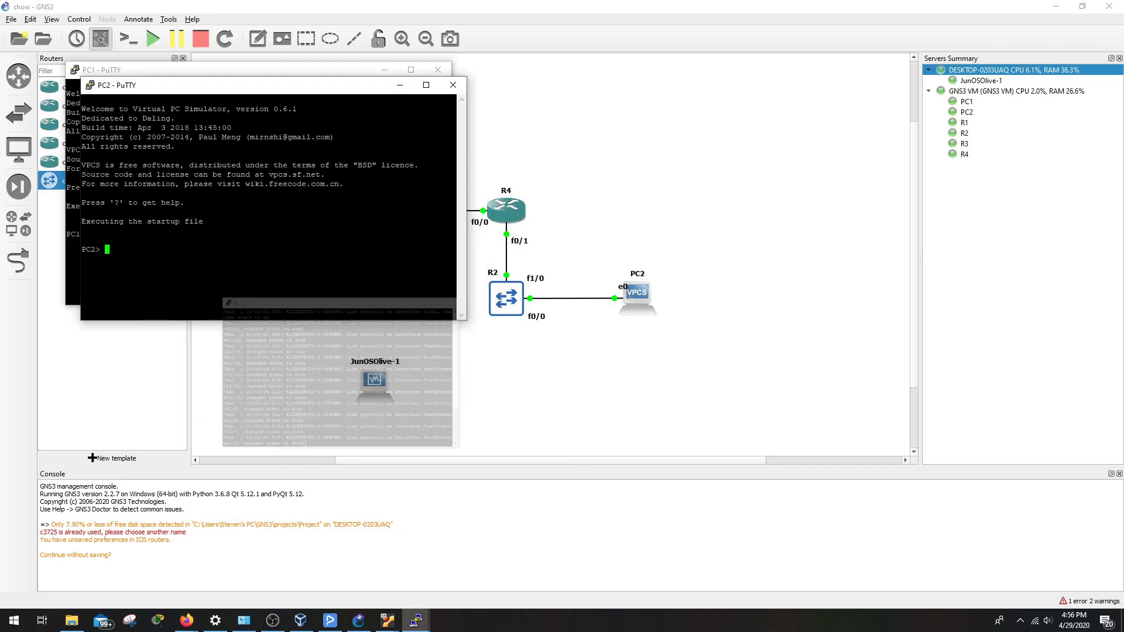
{"action": "left_click", "coordinate": [387, 72]}
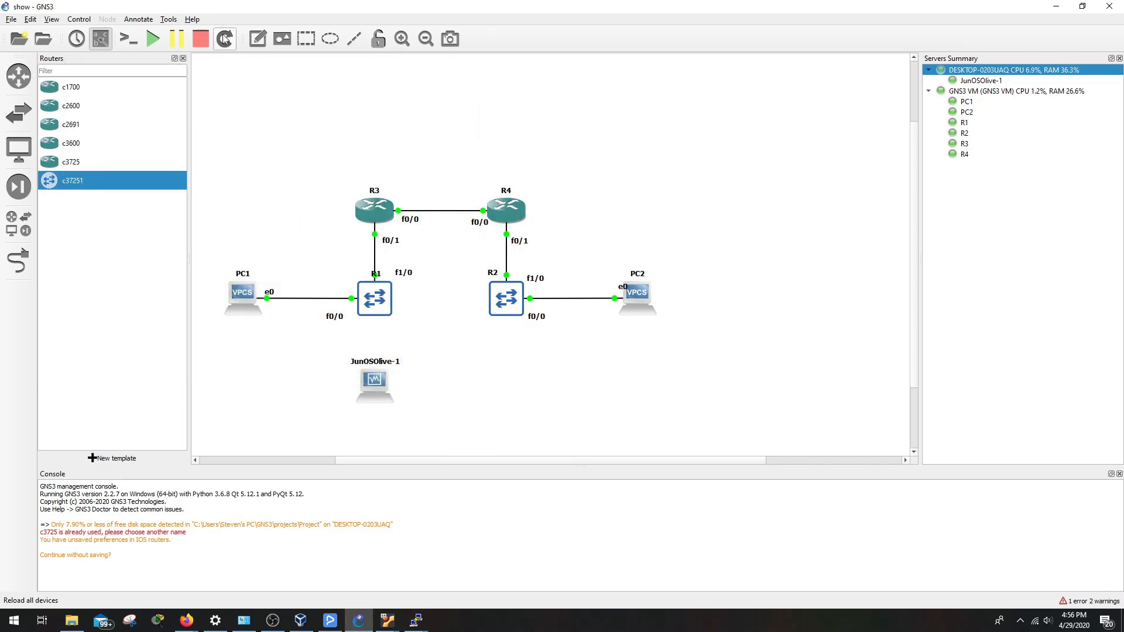
Suspend all devices, stop them, then start them all again
{"action": "left_click", "coordinate": [174, 47]}
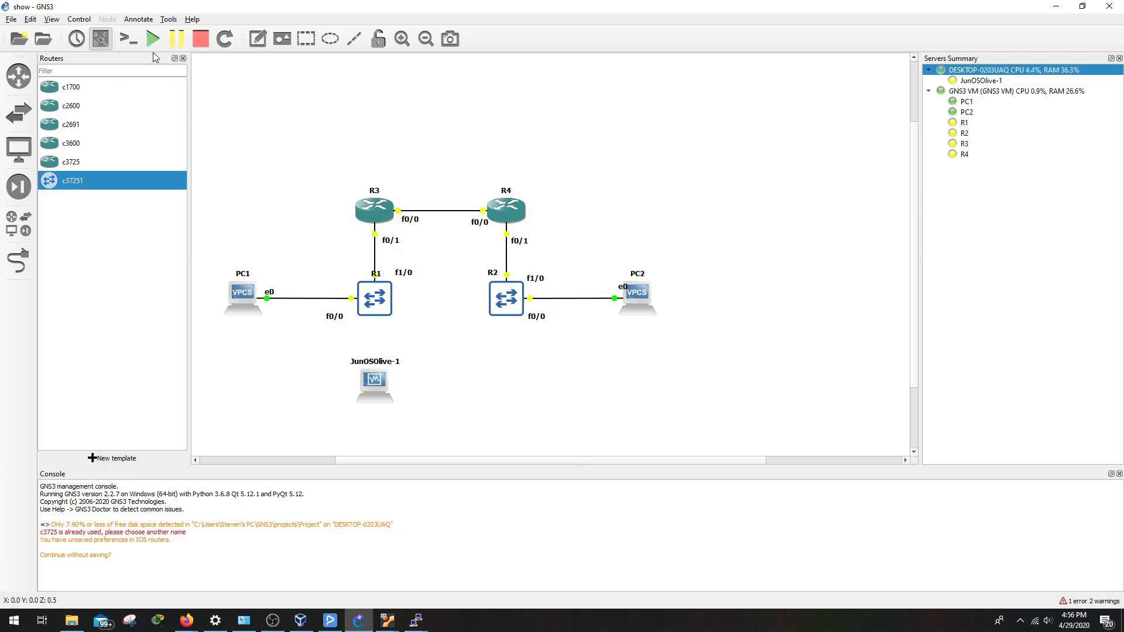
{"action": "left_click", "coordinate": [204, 47]}
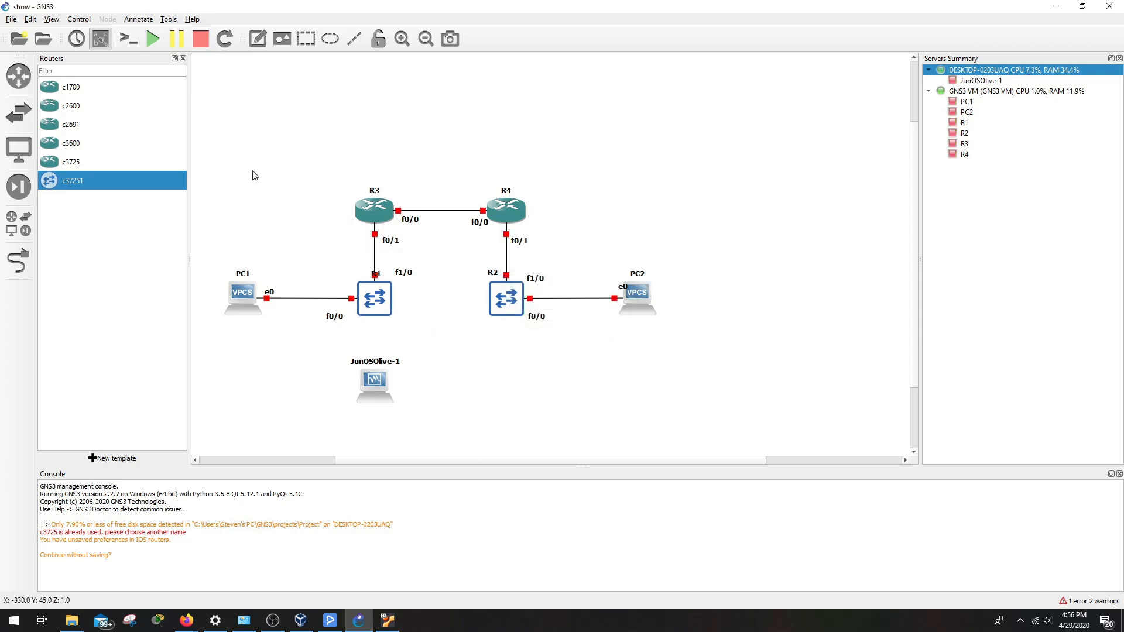
{"action": "left_click", "coordinate": [147, 39]}
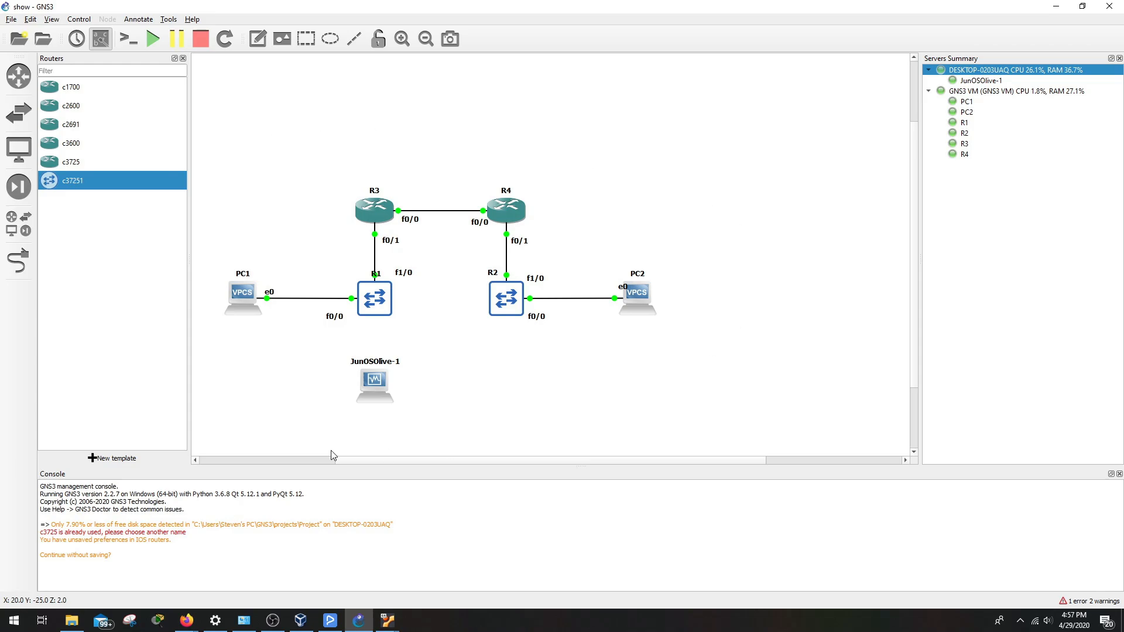
Browse the router, switch, end-device and security-device lists
{"action": "left_click", "coordinate": [21, 91]}
{"action": "left_click", "coordinate": [23, 92]}
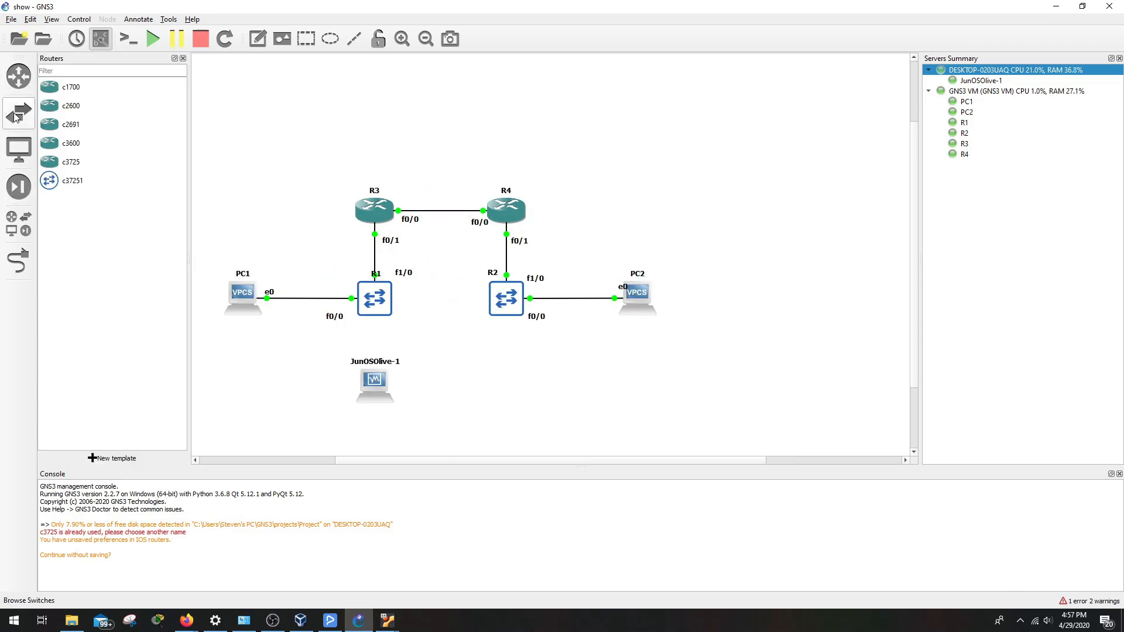
{"action": "left_click", "coordinate": [29, 109]}
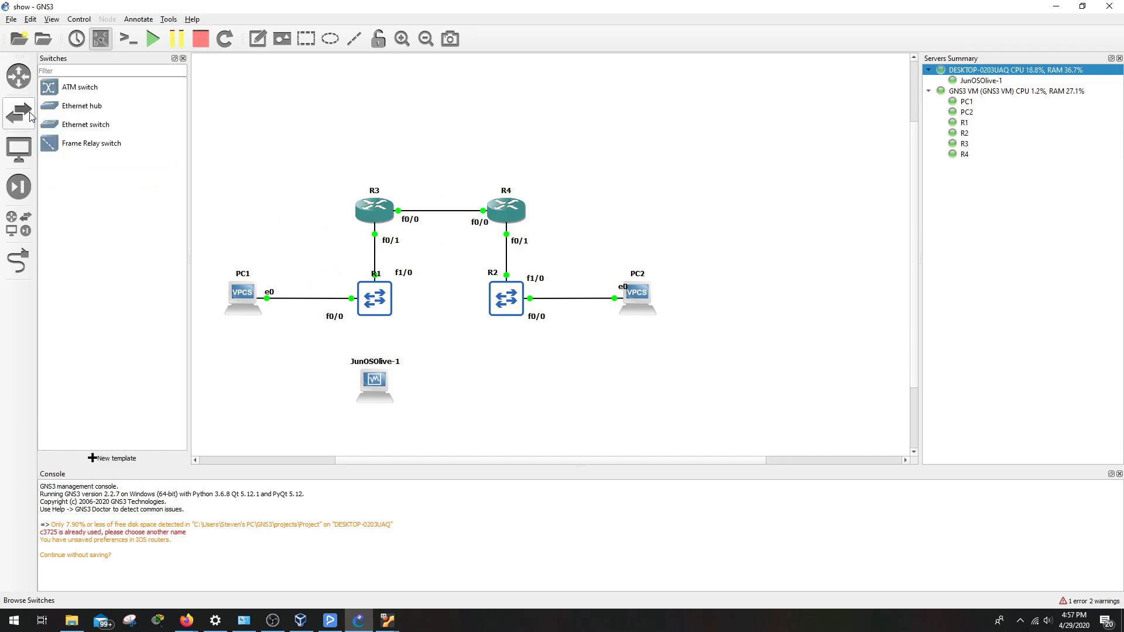
{"action": "left_click", "coordinate": [12, 160]}
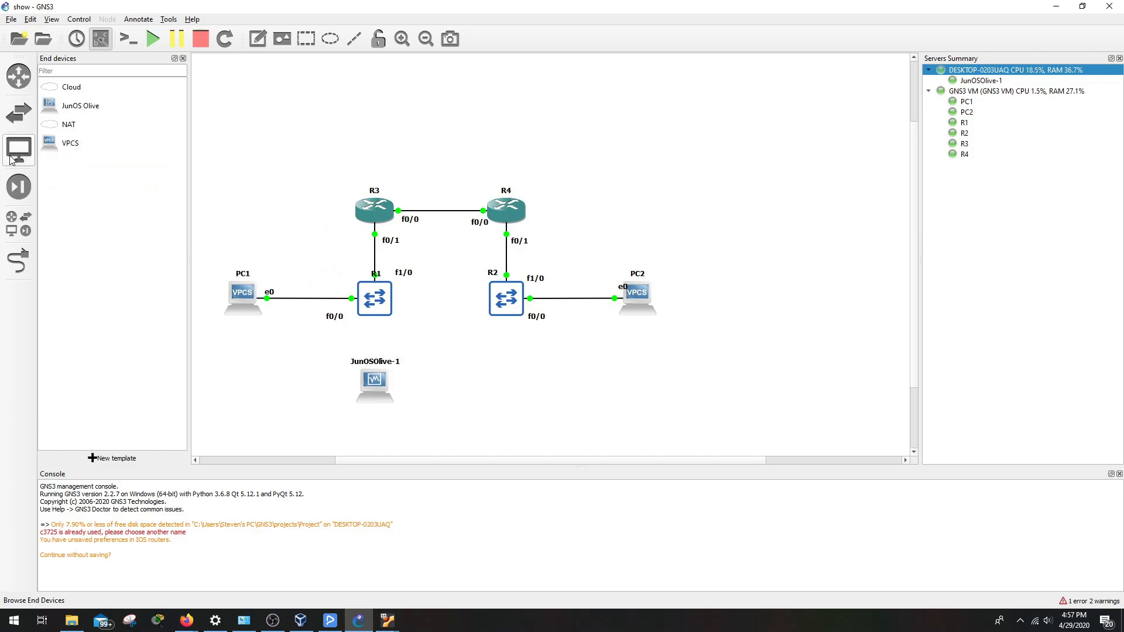
{"action": "left_click", "coordinate": [23, 192]}
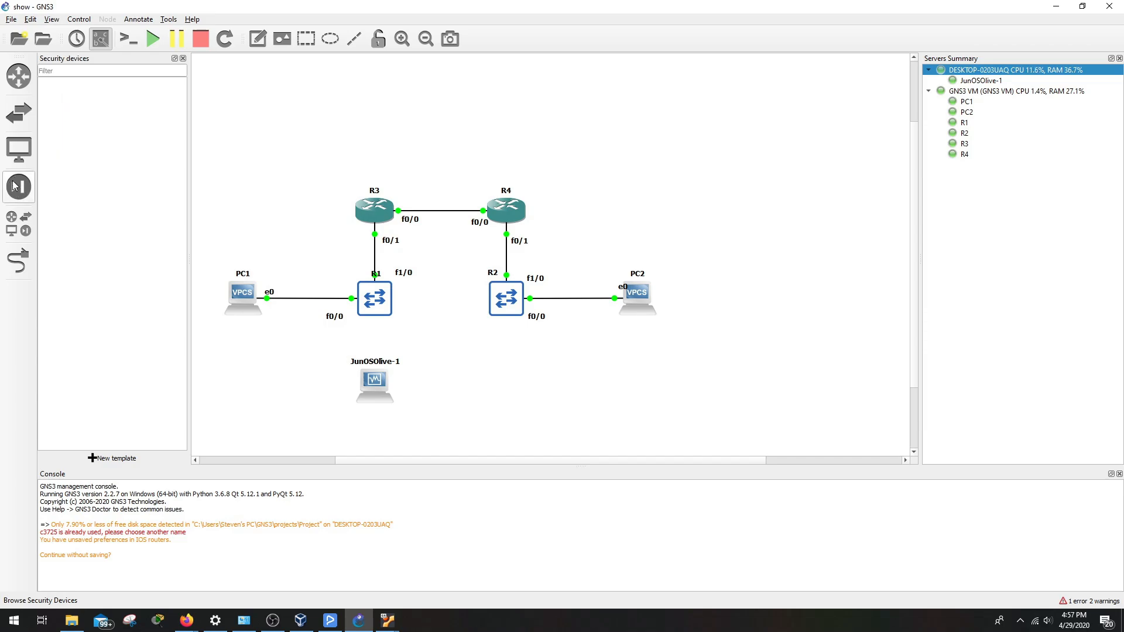
Show the list of all devices, then turn link-drawing mode on and cancel it
{"action": "left_click", "coordinate": [21, 233]}
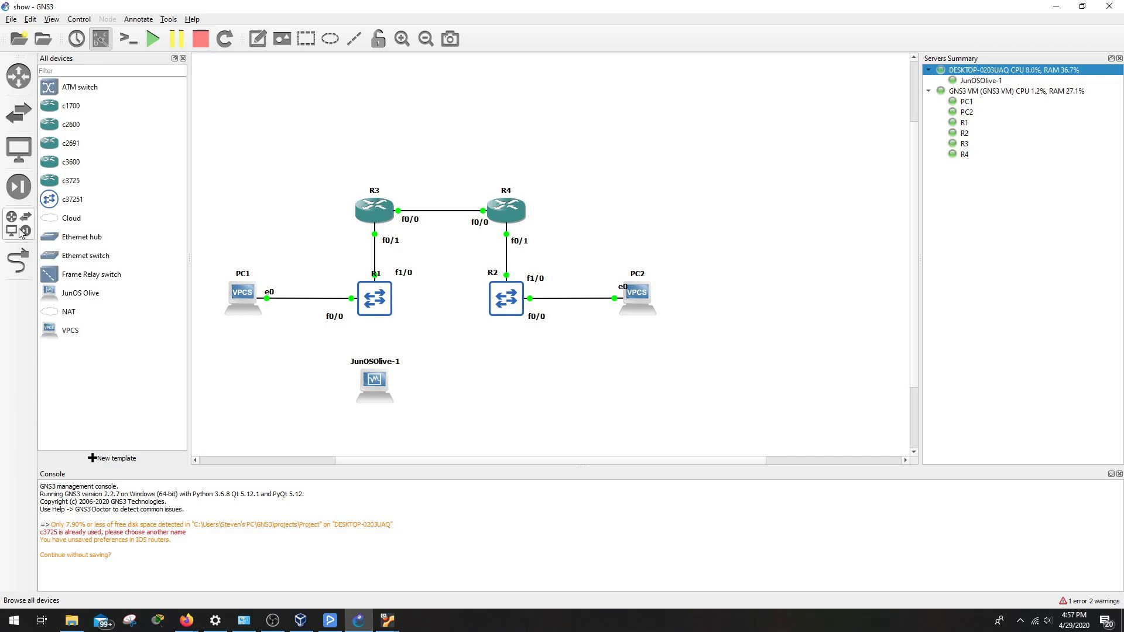
{"action": "left_click", "coordinate": [20, 268]}
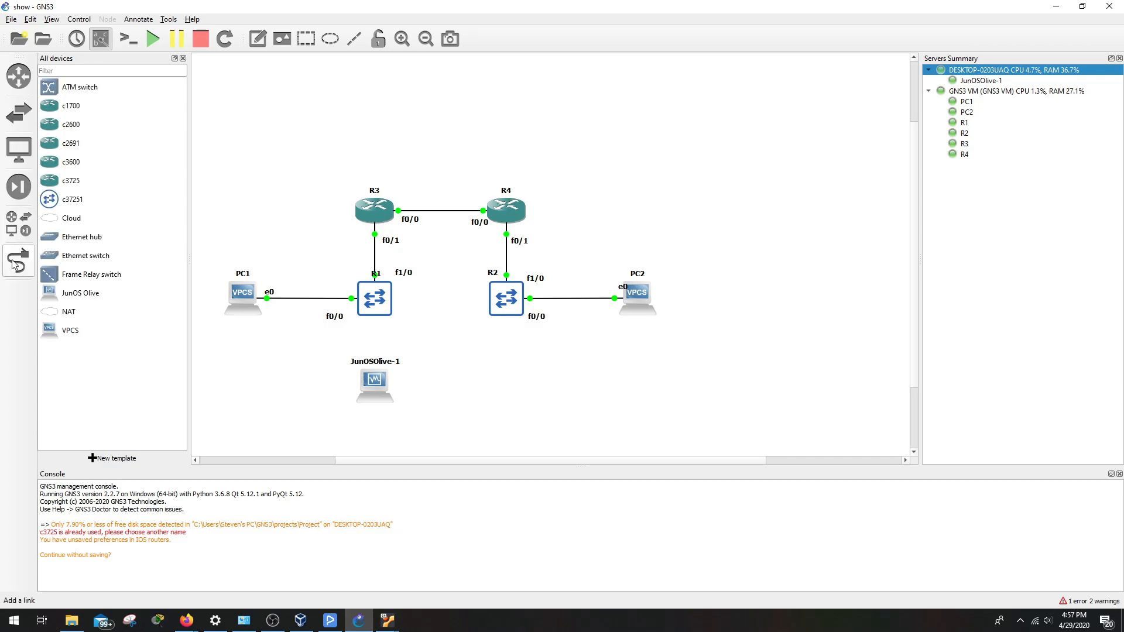
{"action": "right_click", "coordinate": [244, 208]}
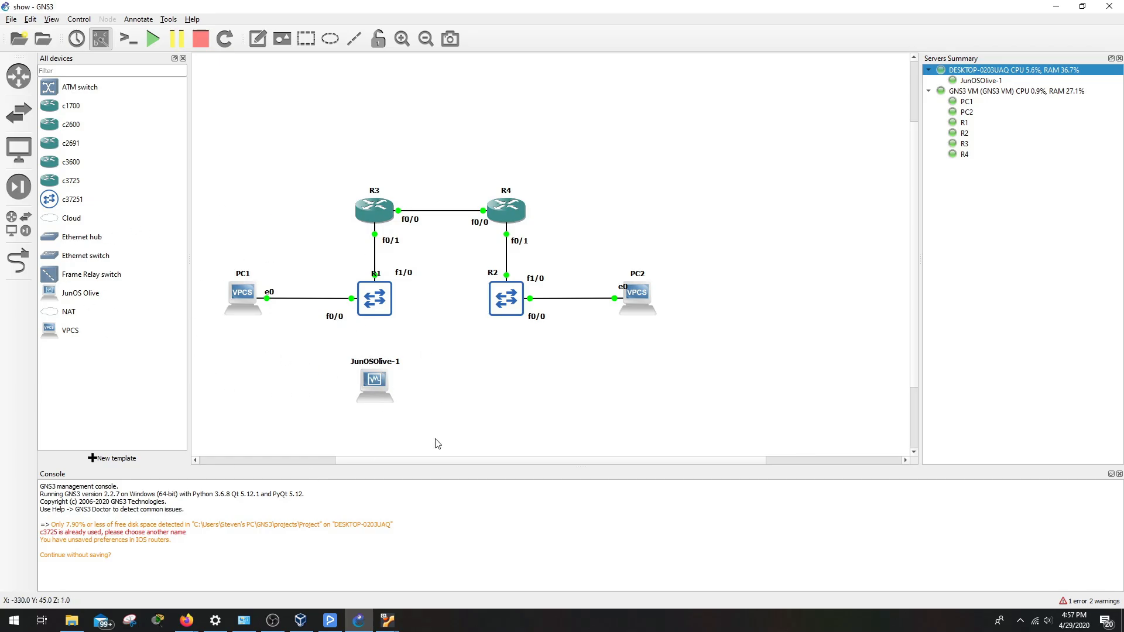
{"action": "left_click", "coordinate": [377, 381]}
{"action": "mouse_move", "coordinate": [375, 382]}
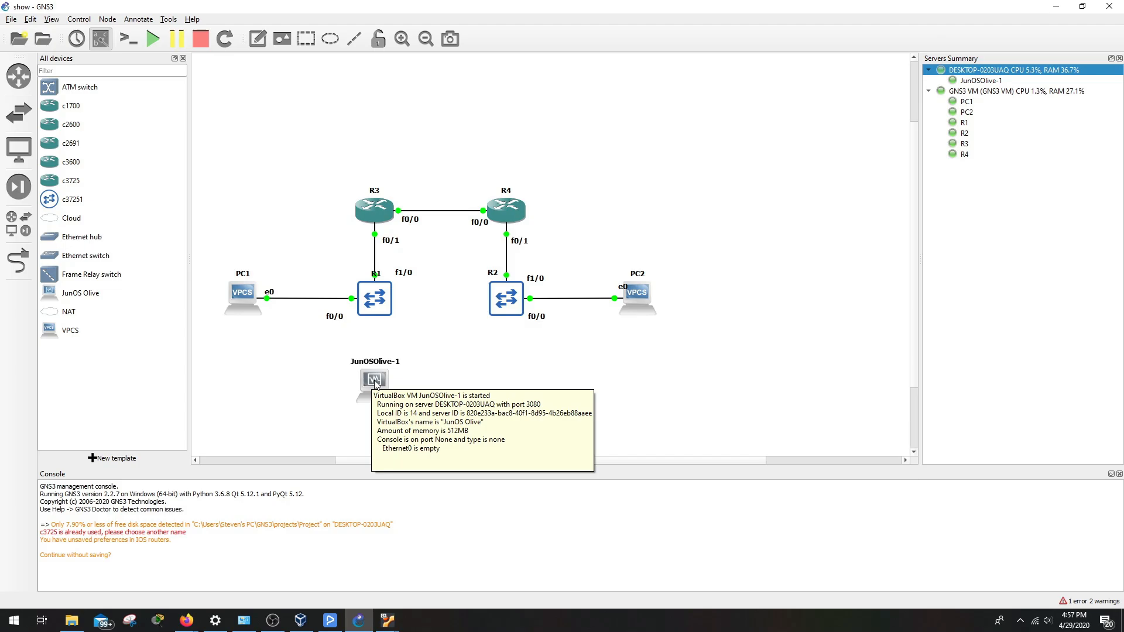
{"action": "double_click", "coordinate": [374, 380]}
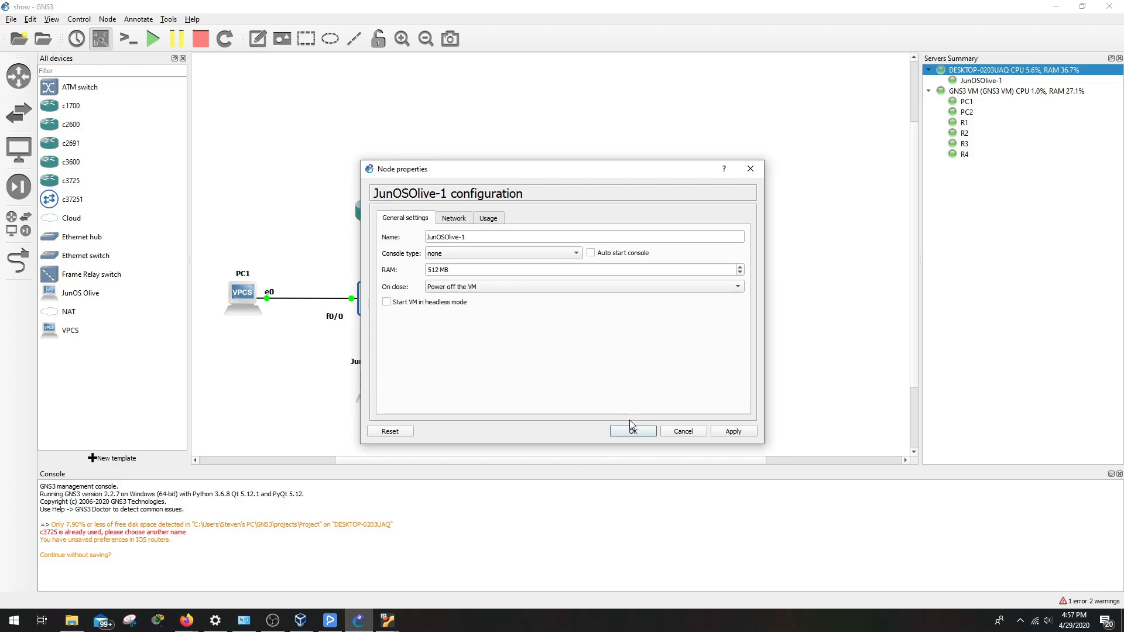
{"action": "left_click", "coordinate": [749, 168]}
{"action": "right_click", "coordinate": [373, 391]}
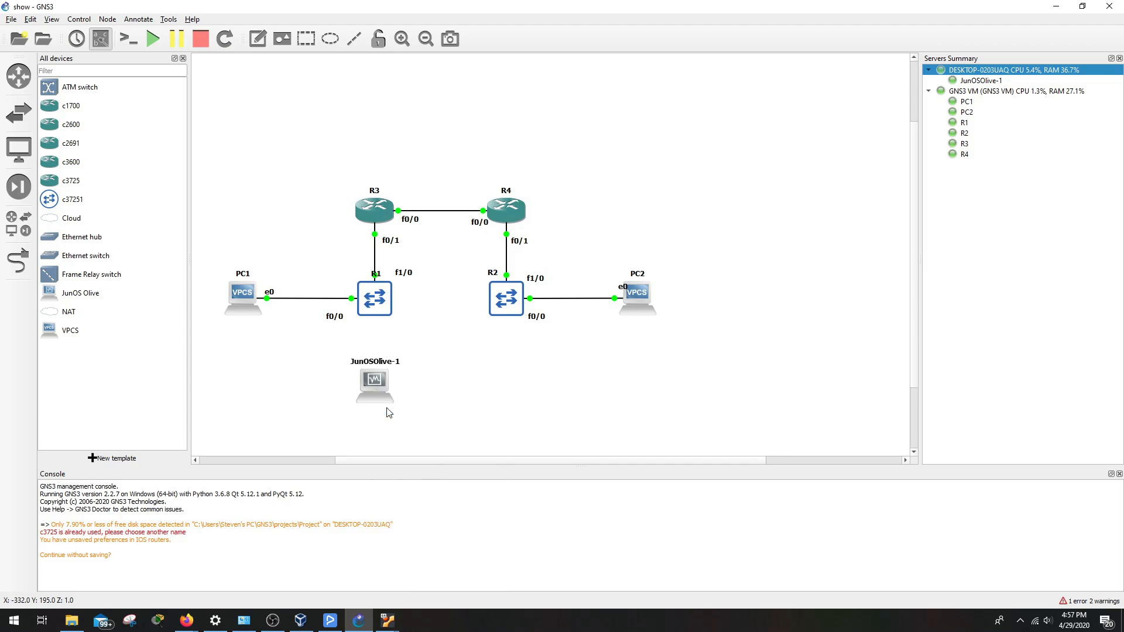
{"action": "left_click", "coordinate": [388, 409]}
{"action": "mouse_move", "coordinate": [388, 625]}
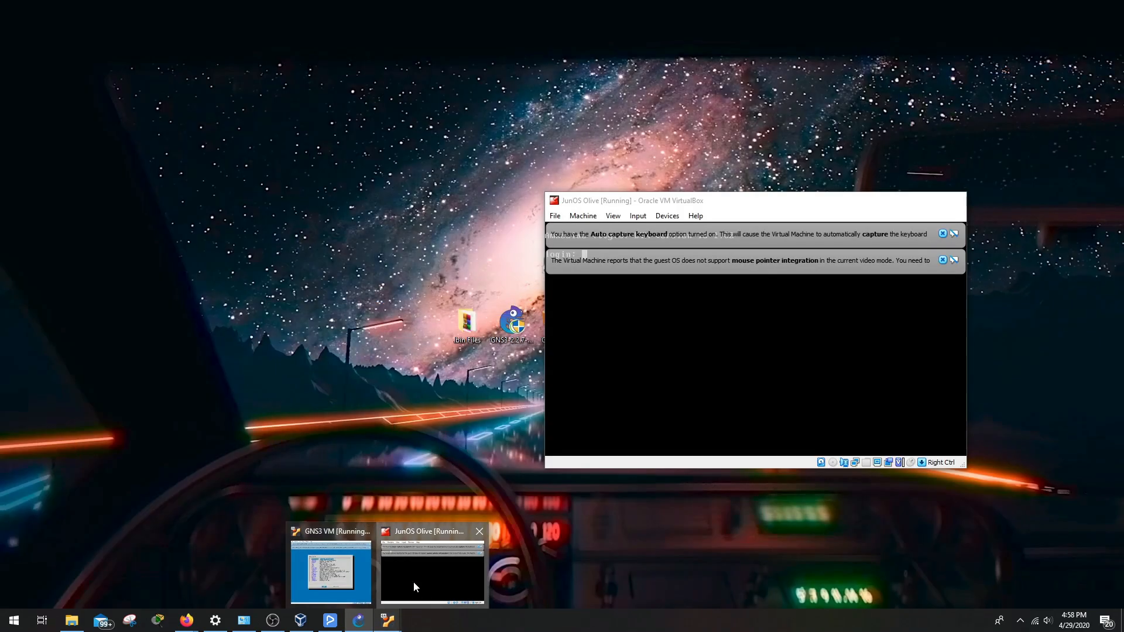
Bring up the JunOS Olive VM, dismiss both notices, and log in as root
{"action": "left_click", "coordinate": [414, 582]}
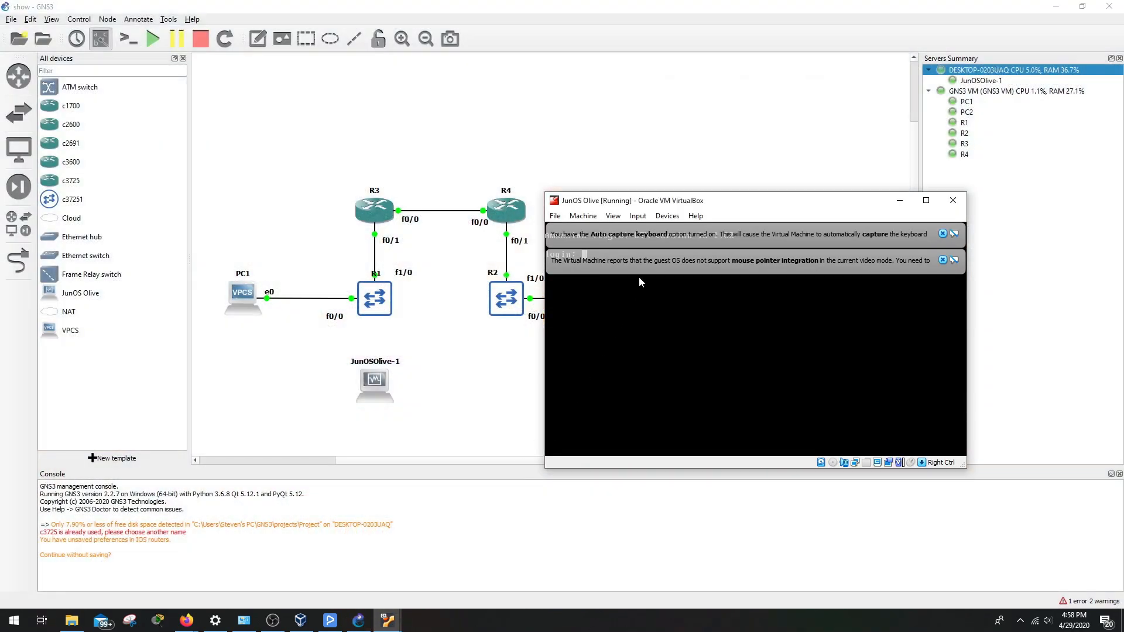
{"action": "left_click", "coordinate": [942, 233]}
{"action": "left_click", "coordinate": [942, 234]}
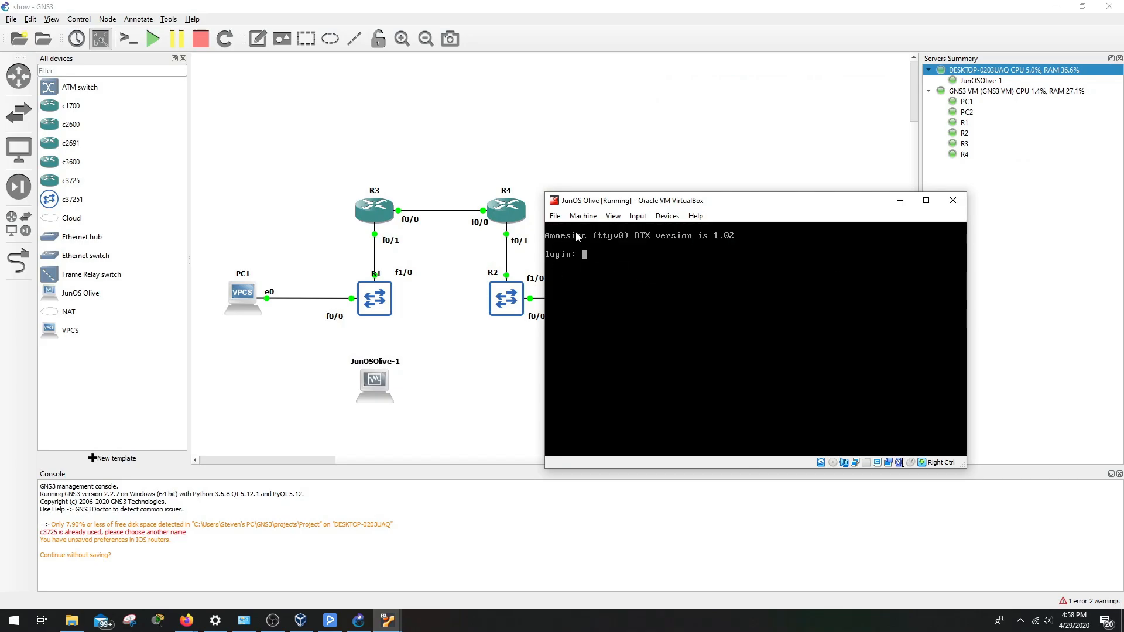
{"action": "left_click_drag", "start_coordinate": [642, 199], "coordinate": [623, 163]}
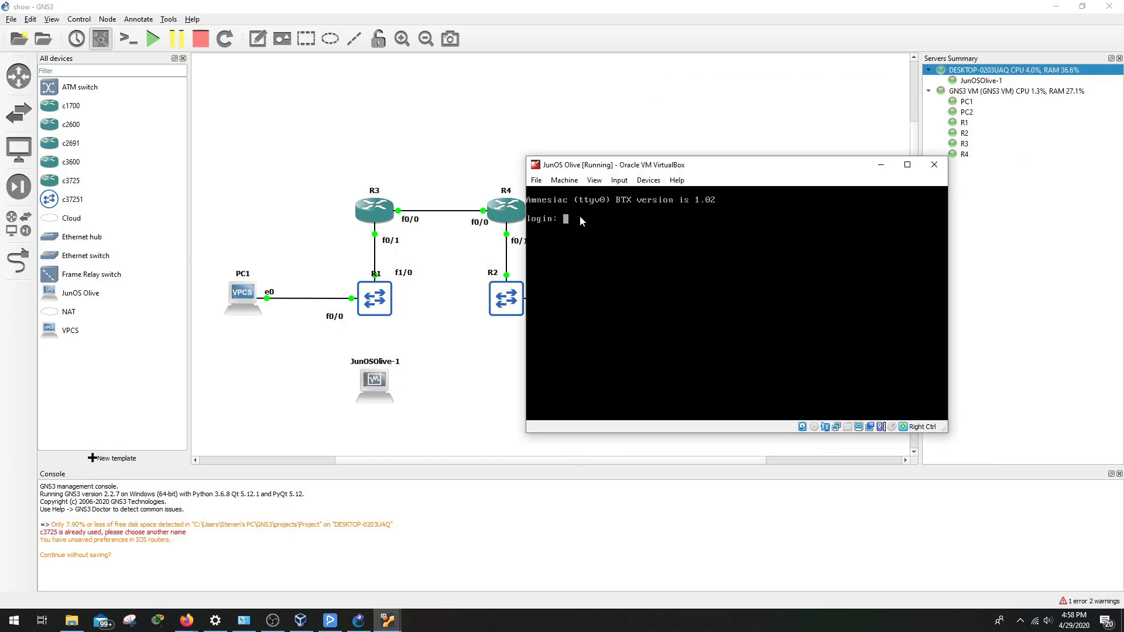
{"action": "type", "text": "root"}
{"action": "key", "text": "Return"}
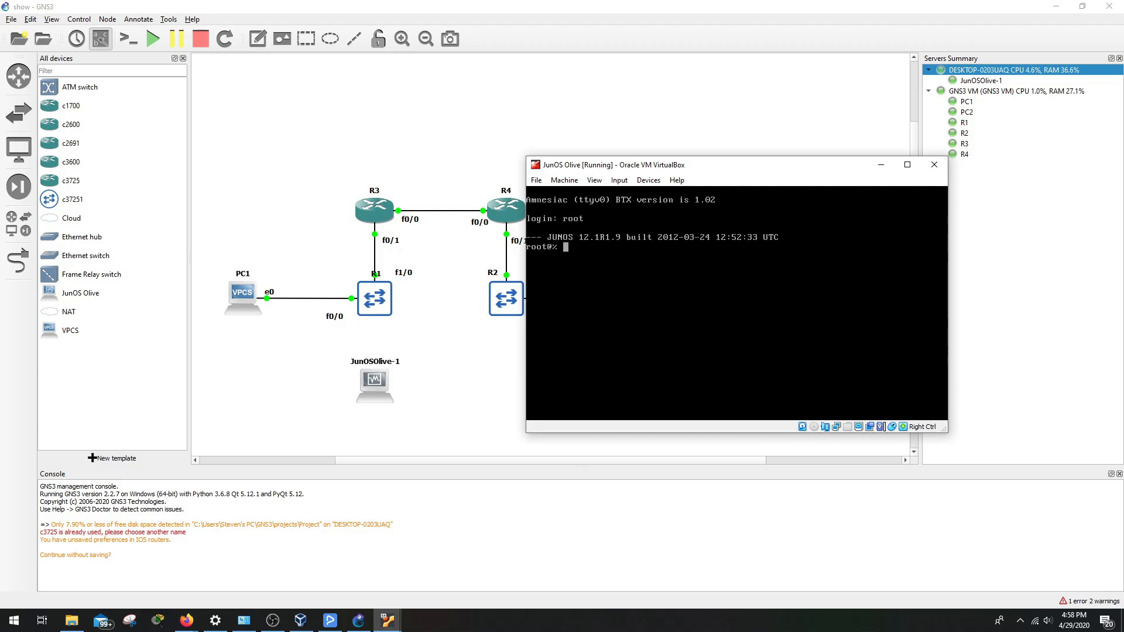
Start the JunOS cli, enter configure mode, and list available commands with ?
{"action": "type", "text": "cli"}
{"action": "key", "text": "Return"}
{"action": "type", "text": "?"}
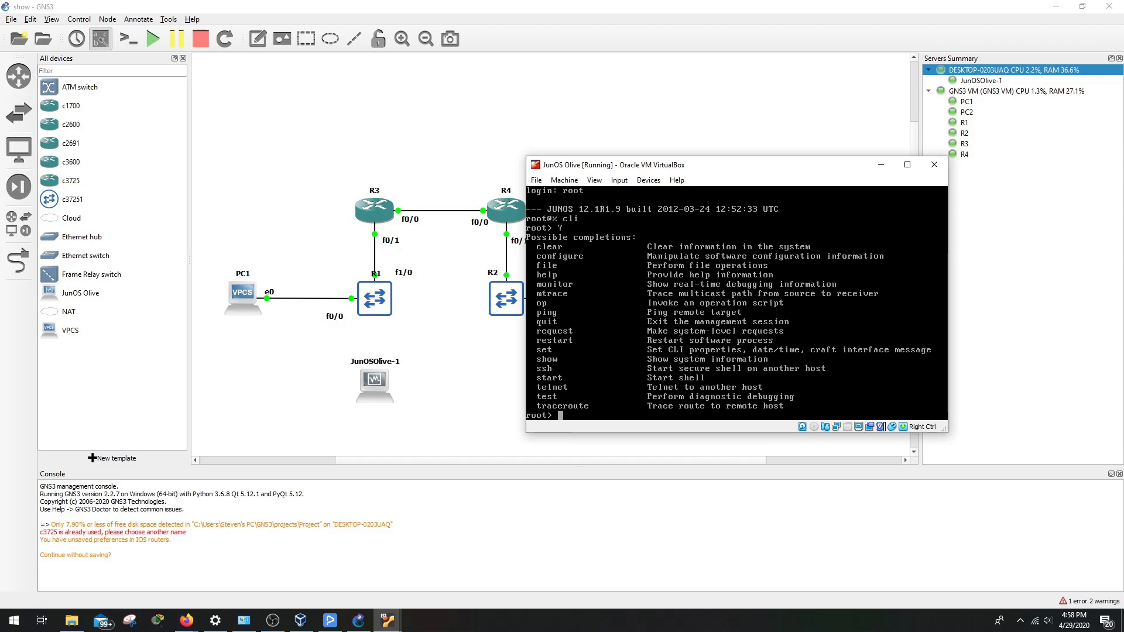
{"action": "type", "text": "configure"}
{"action": "key", "text": "Return"}
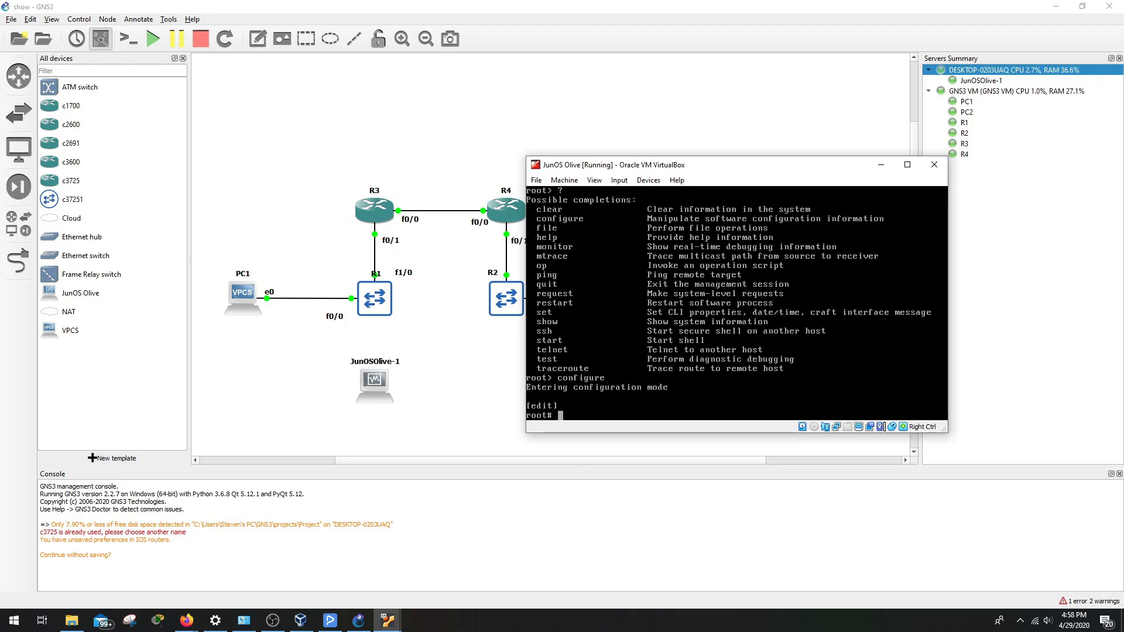
{"action": "type", "text": "?"}
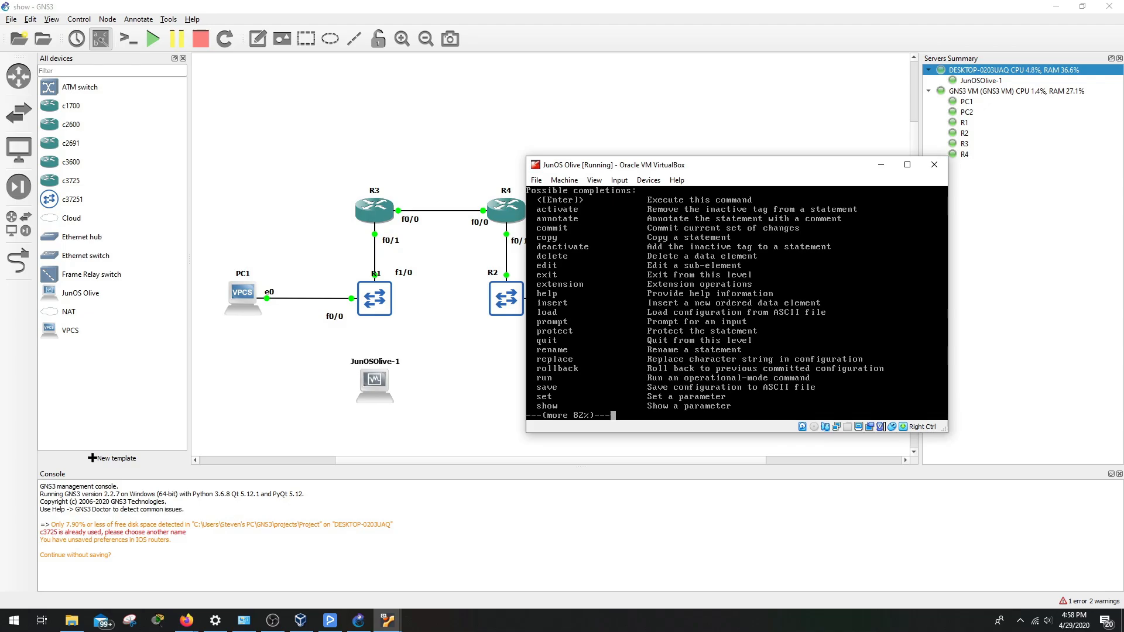
{"action": "key", "text": "space"}
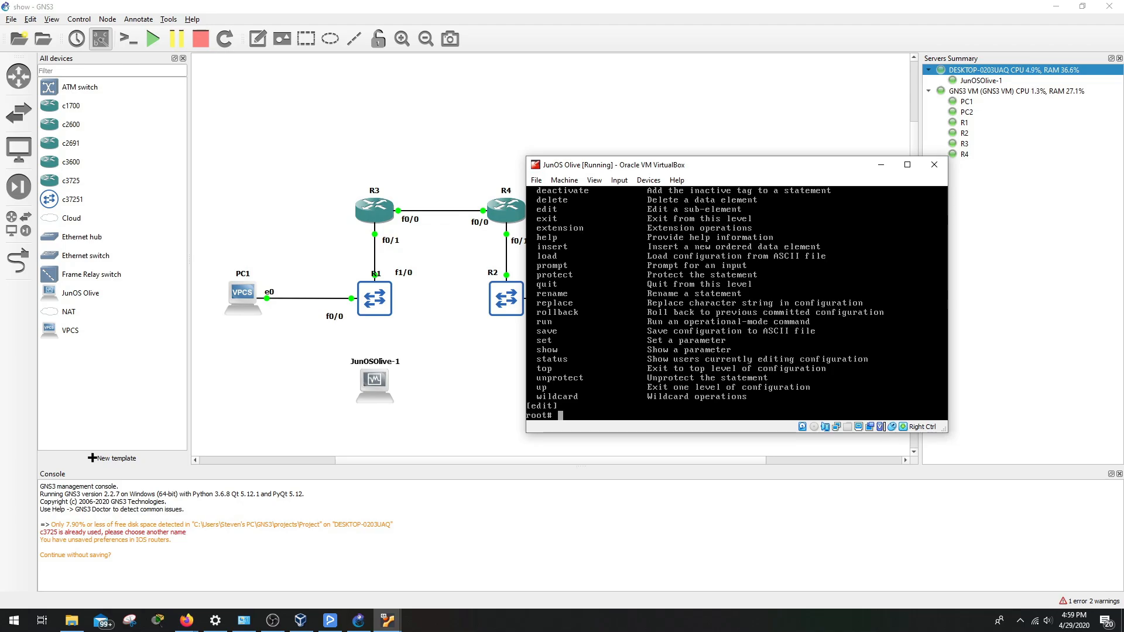
Move JunOSOlive-1 just below PC1 and open R3's console
{"action": "left_click", "coordinate": [879, 166]}
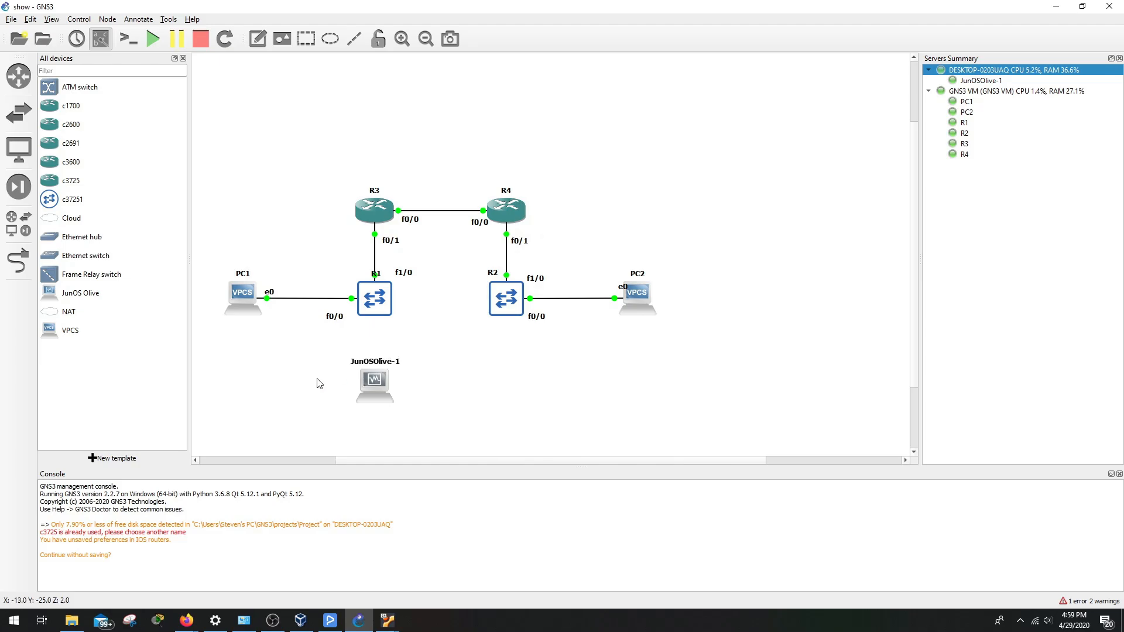
{"action": "left_click_drag", "start_coordinate": [371, 382], "coordinate": [226, 371]}
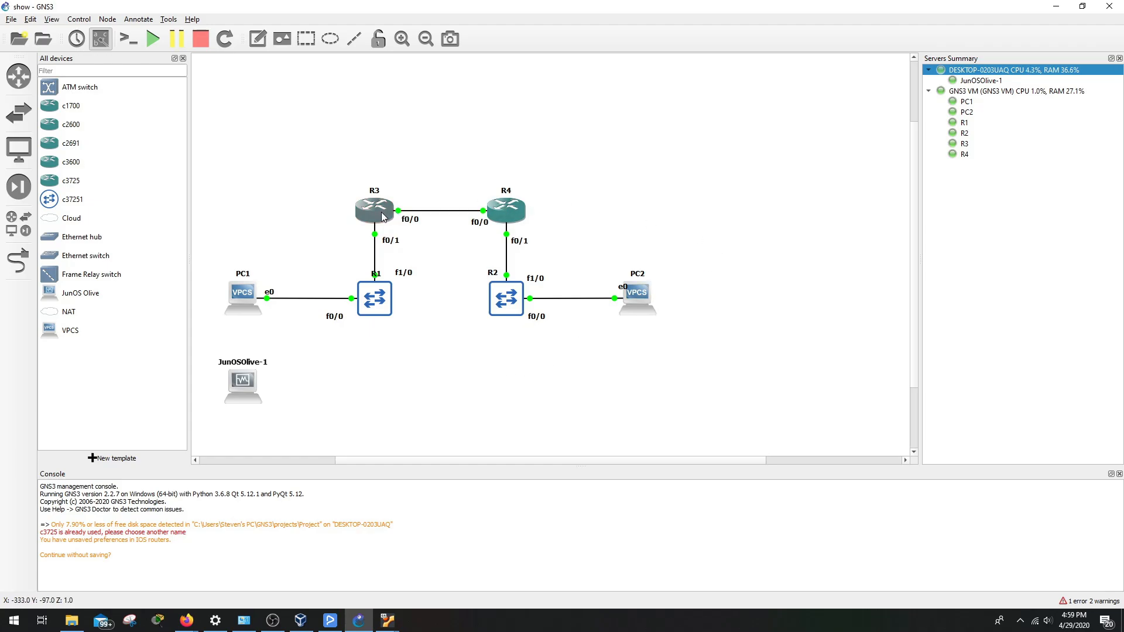
{"action": "mouse_move", "coordinate": [382, 216]}
{"action": "double_click", "coordinate": [382, 216]}
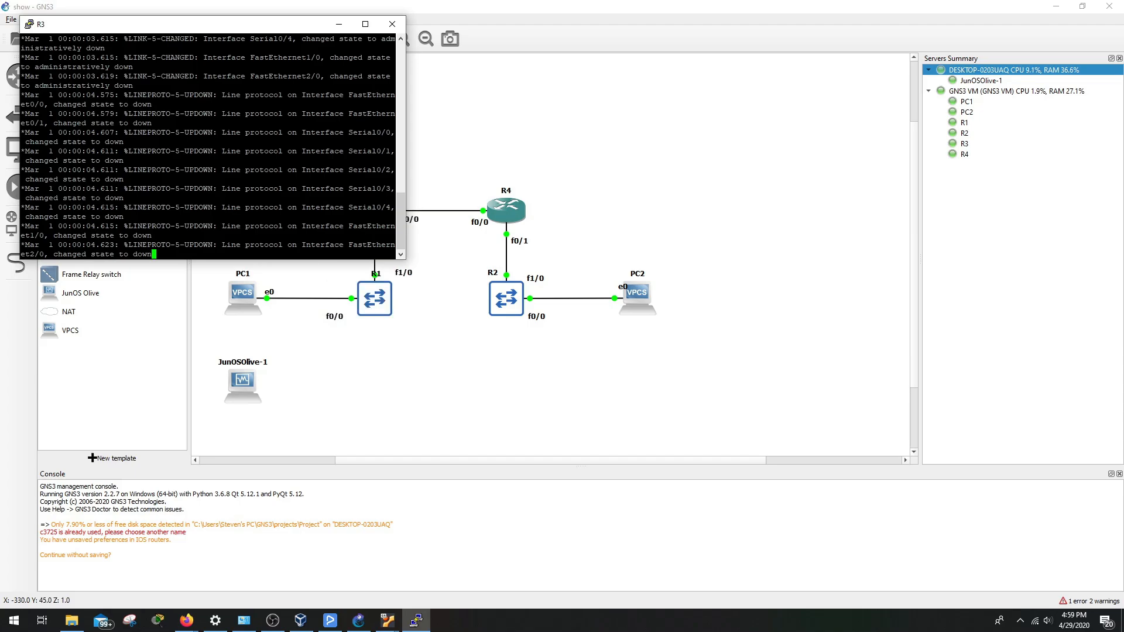
Enter privileged and global configuration mode on R3 with en and conf t
{"action": "key", "text": "Return"}
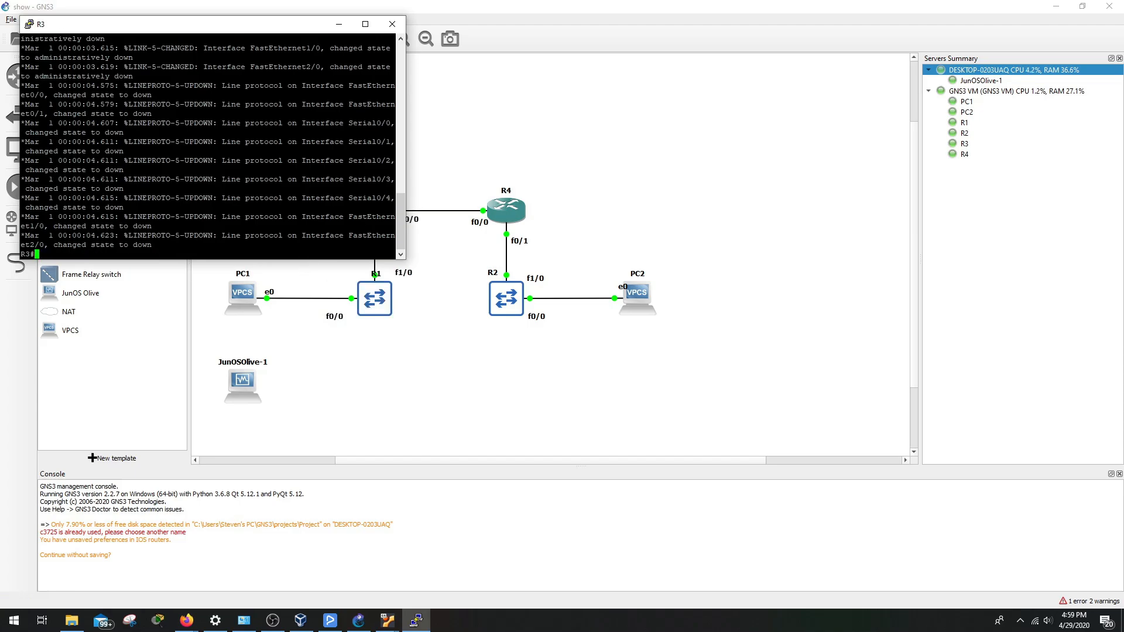
{"action": "type", "text": "en"}
{"action": "key", "text": "Return"}
{"action": "type", "text": "conf t"}
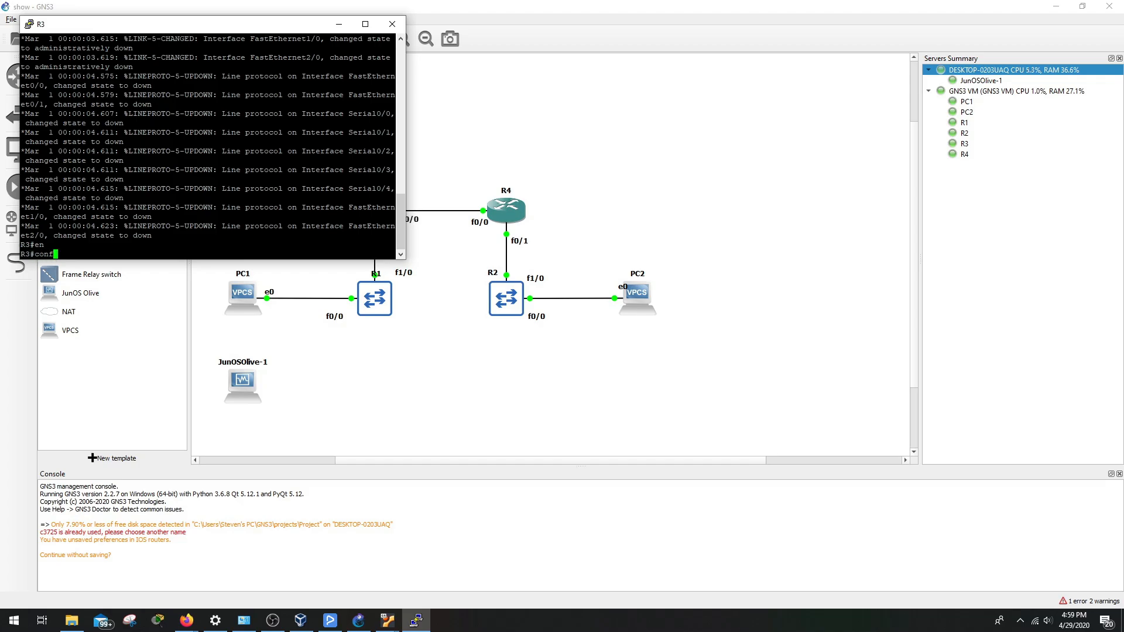
{"action": "key", "text": "Return"}
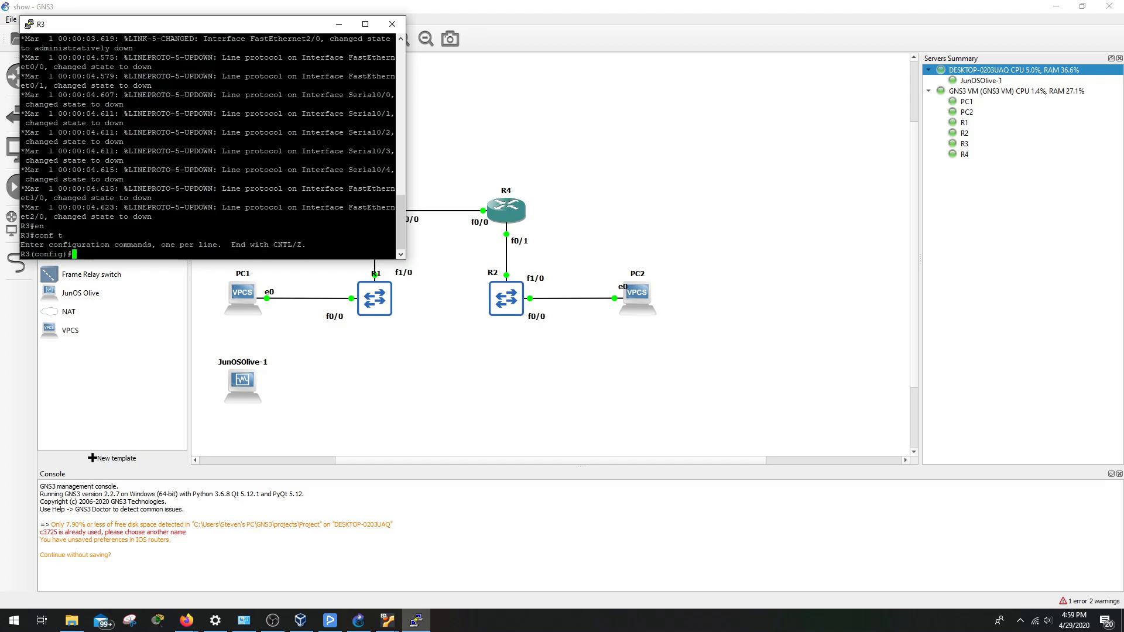
Display R3's running configuration with do show run and page through it
{"action": "left_click_drag", "start_coordinate": [284, 25], "coordinate": [585, 111]}
{"action": "type", "text": "s"}
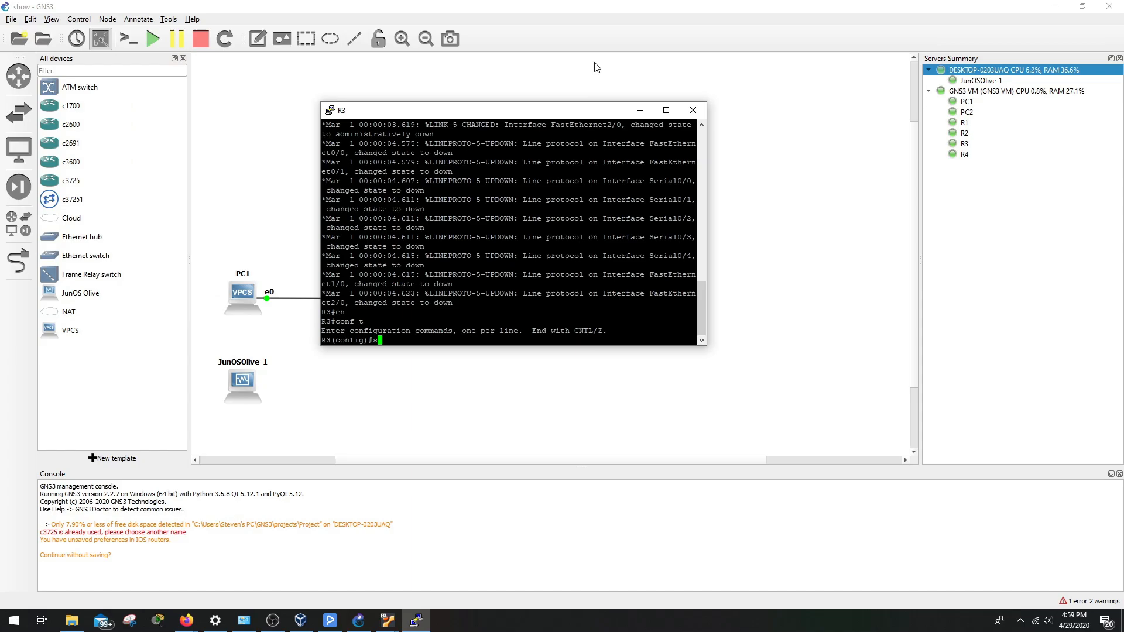
{"action": "type", "text": "how run"}
{"action": "key", "text": "Return"}
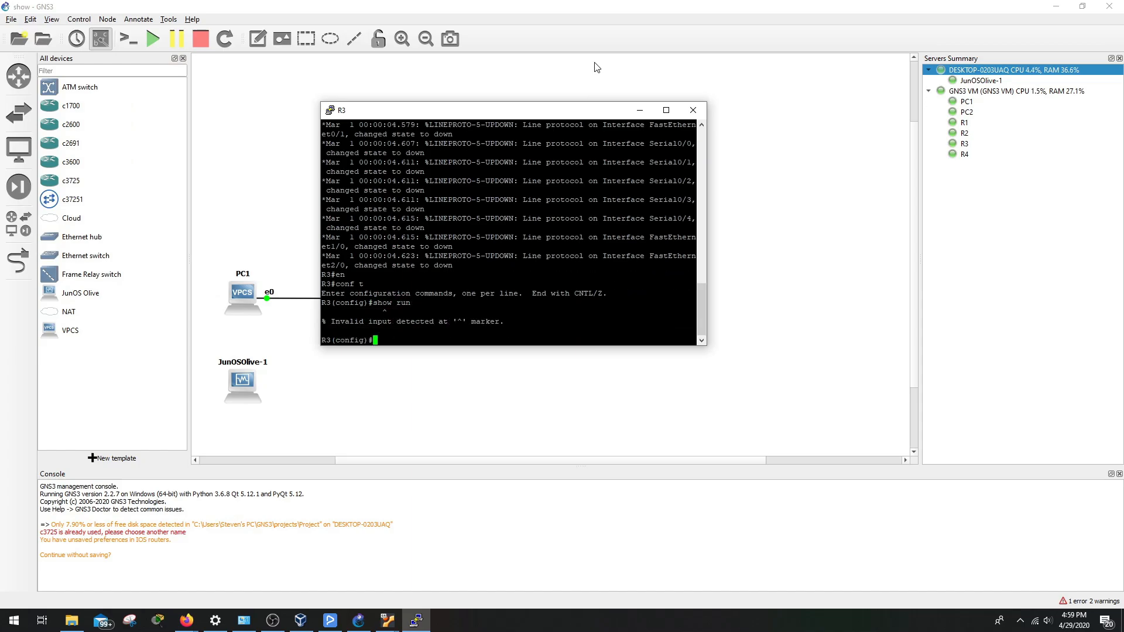
{"action": "type", "text": "do show run"}
{"action": "key", "text": "Return"}
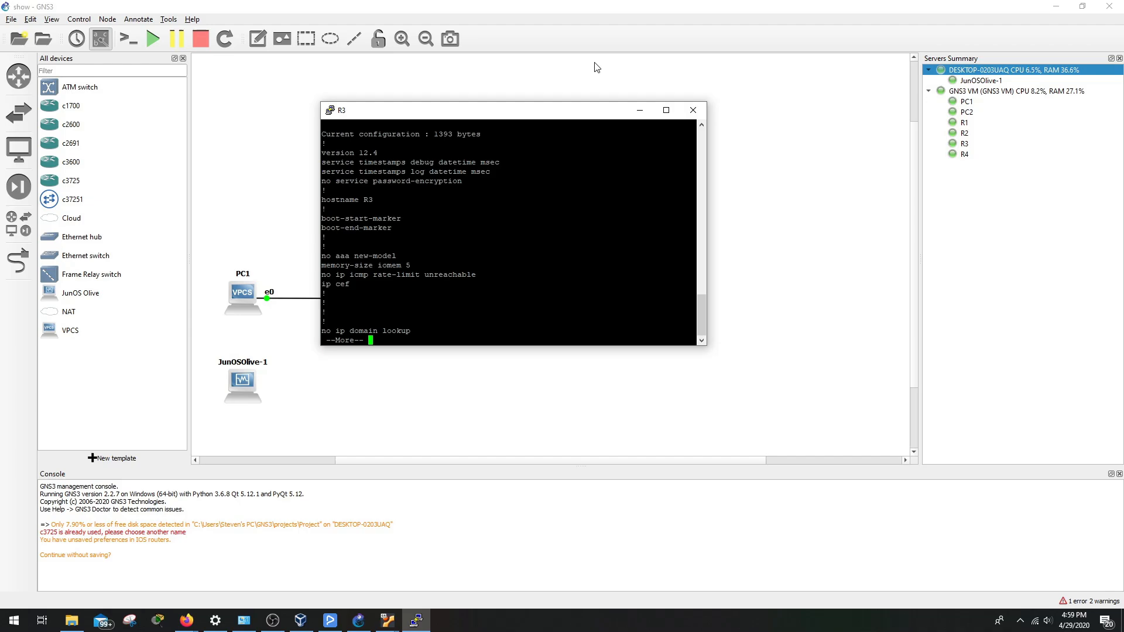
{"action": "key", "text": "space"}
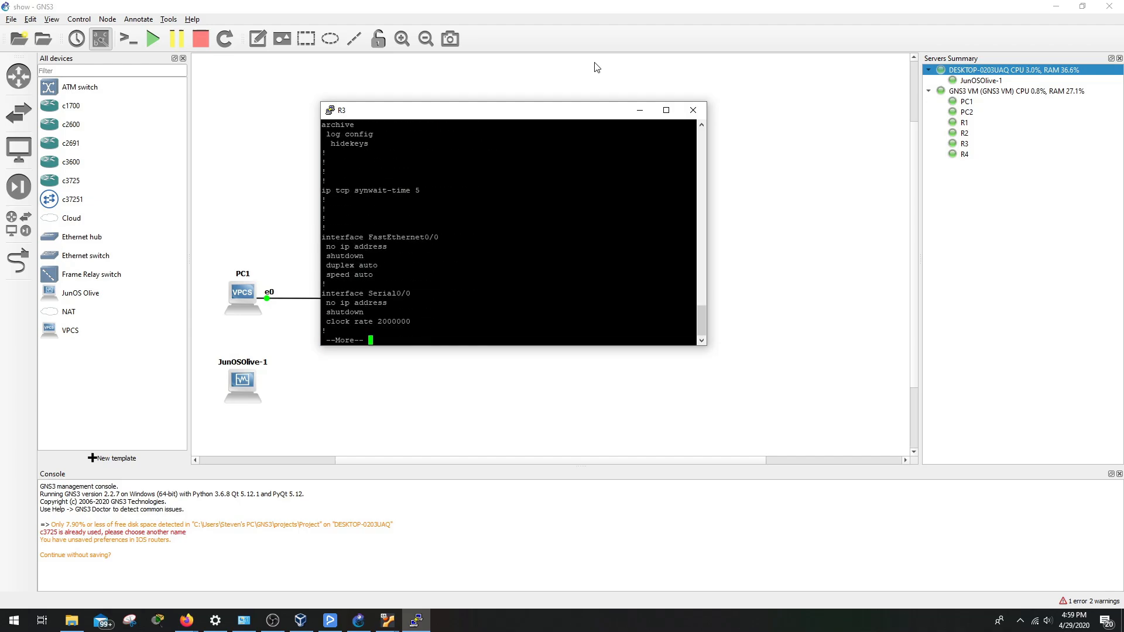
{"action": "key", "text": "space"}
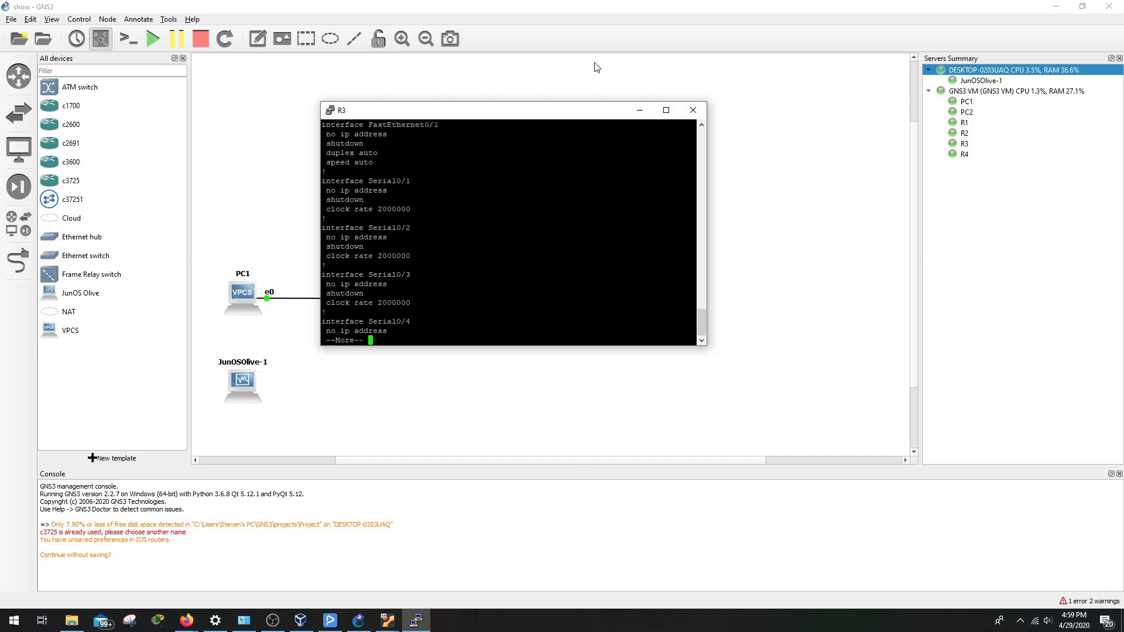
{"action": "key", "text": "space"}
{"action": "key", "text": "space"}
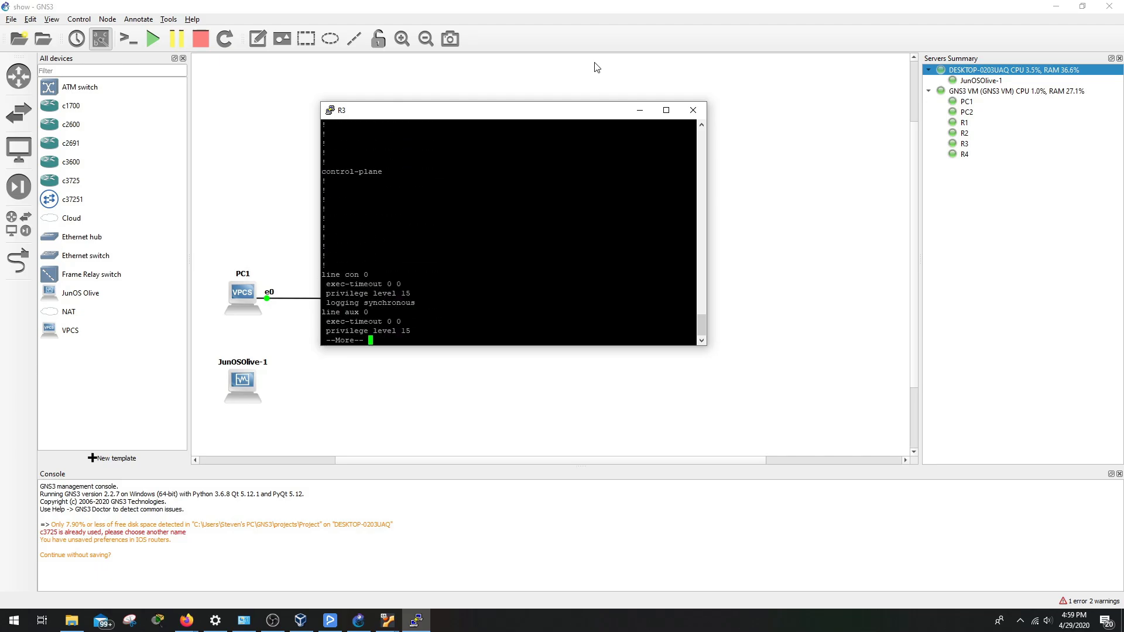
{"action": "key", "text": "space"}
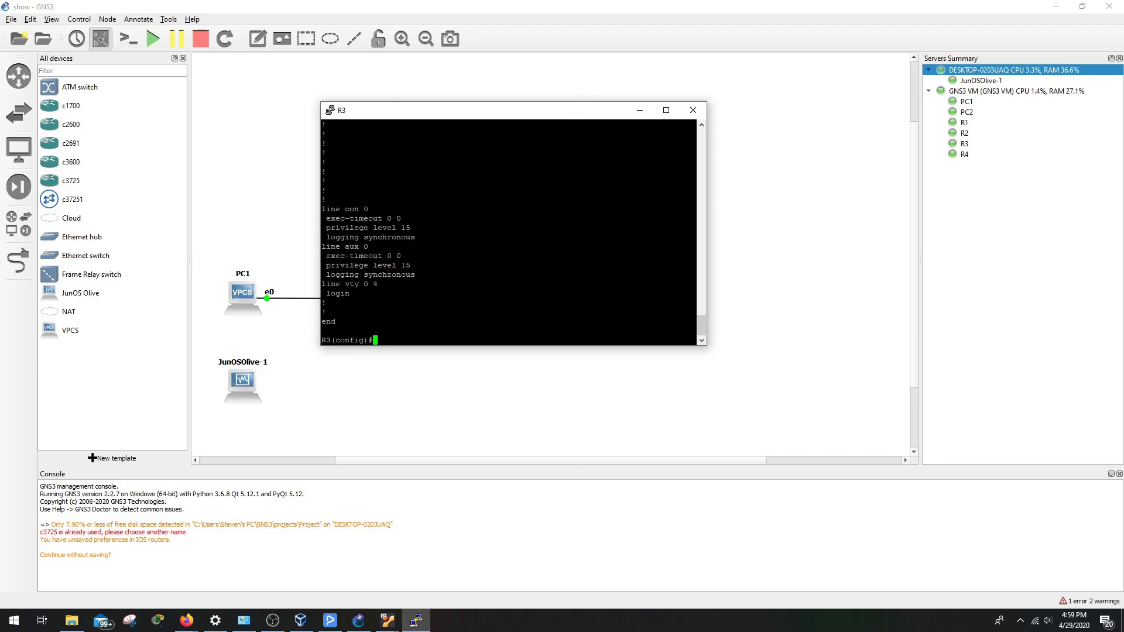
Minimize R3's console and place JunOSOlive-1 just left of R2
{"action": "left_click", "coordinate": [637, 112]}
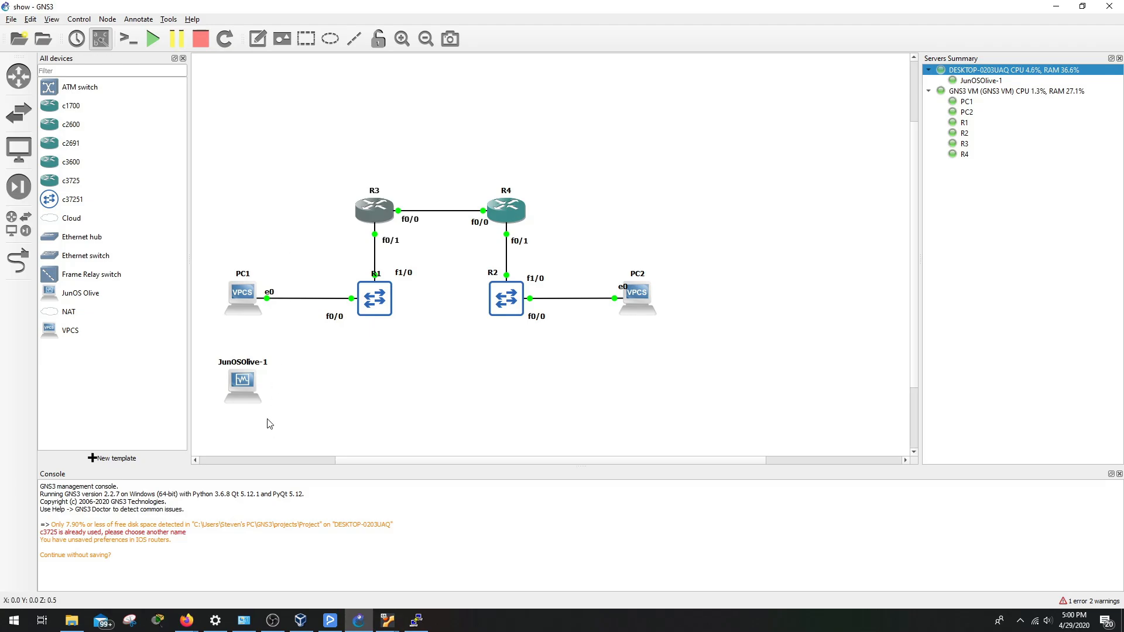
{"action": "left_click", "coordinate": [21, 197]}
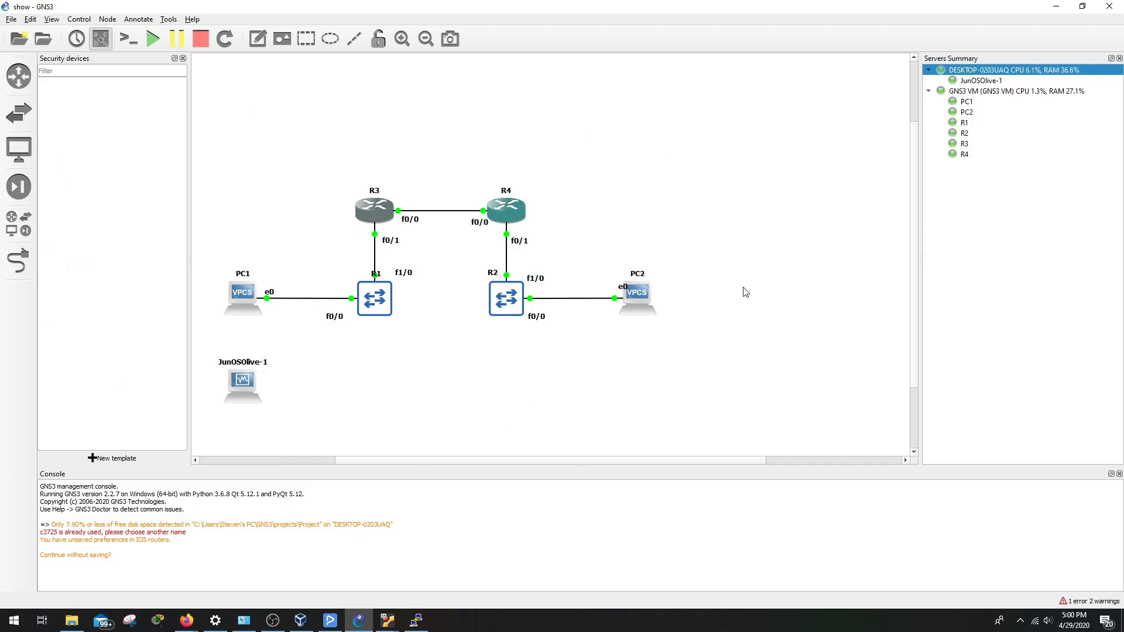
{"action": "left_click_drag", "start_coordinate": [228, 391], "coordinate": [448, 304]}
{"action": "left_click", "coordinate": [452, 339]}
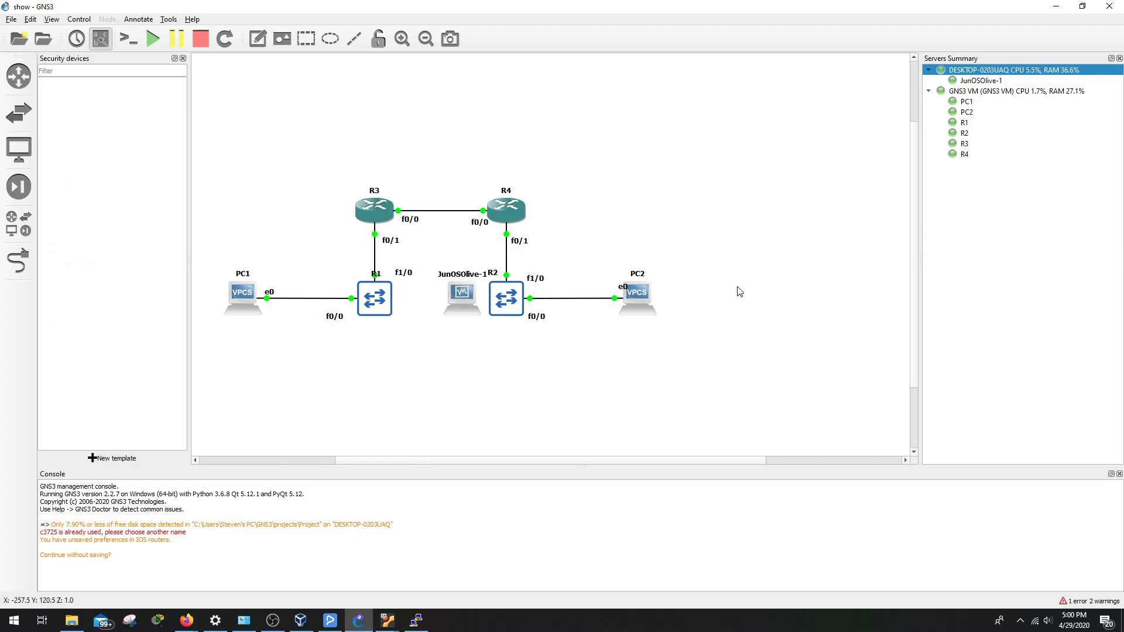